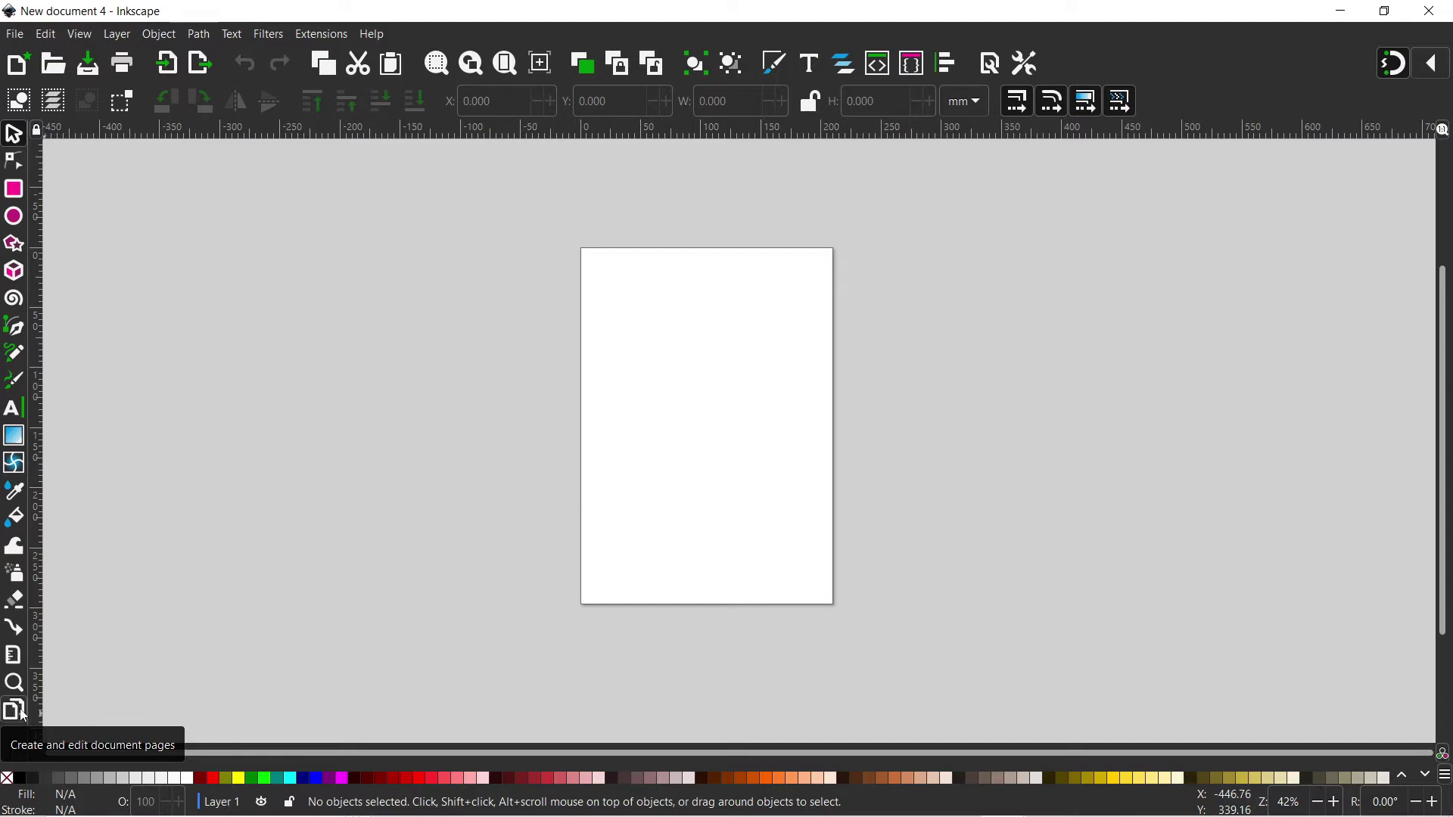
# Switch to the Pages tool and toggle moving objects together with pages
pyautogui.click(22, 715)
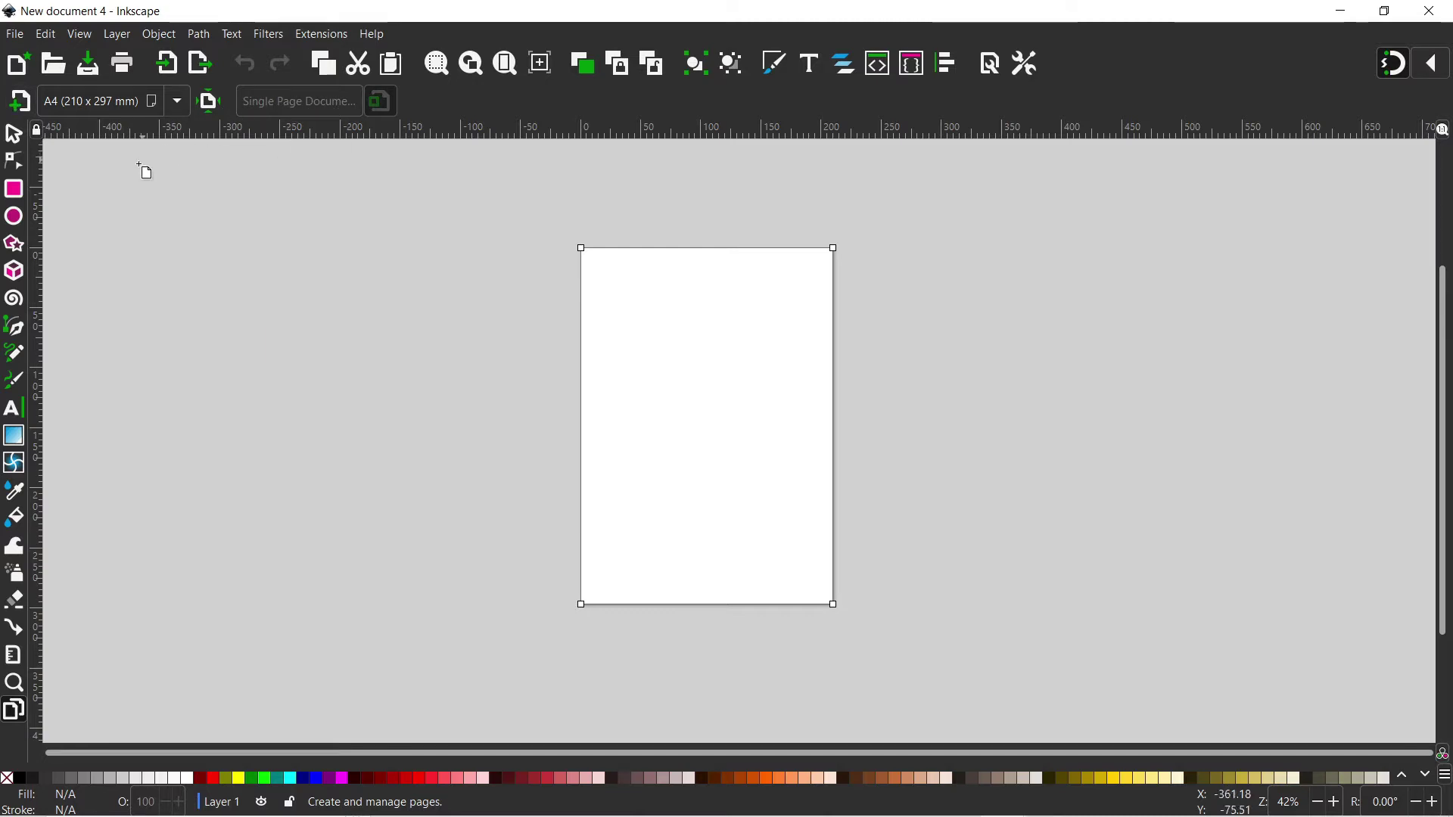
pyautogui.click(398, 104)
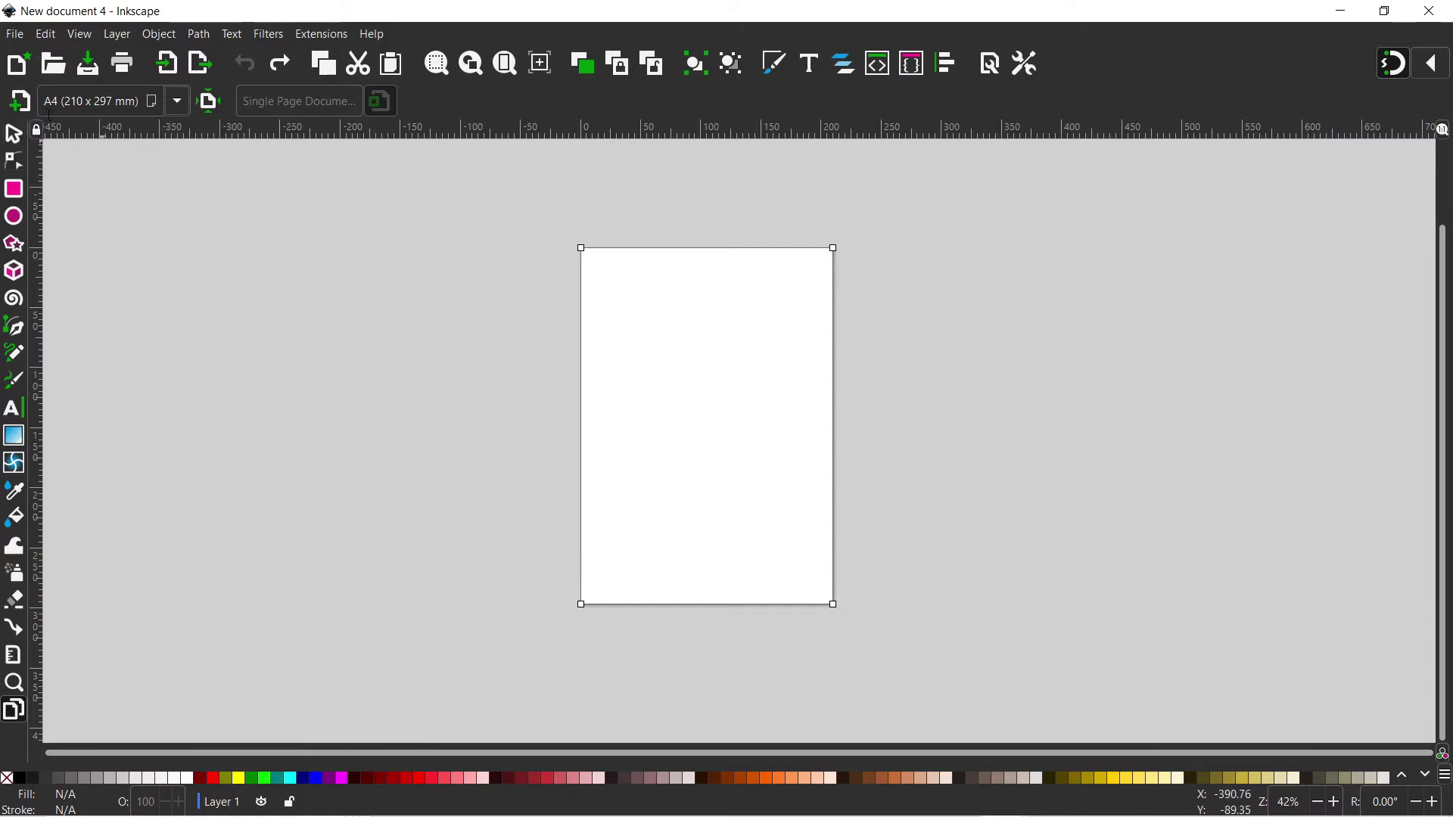
# Change the page size preset to A5, 148 × 210 mm
pyautogui.click(177, 100)
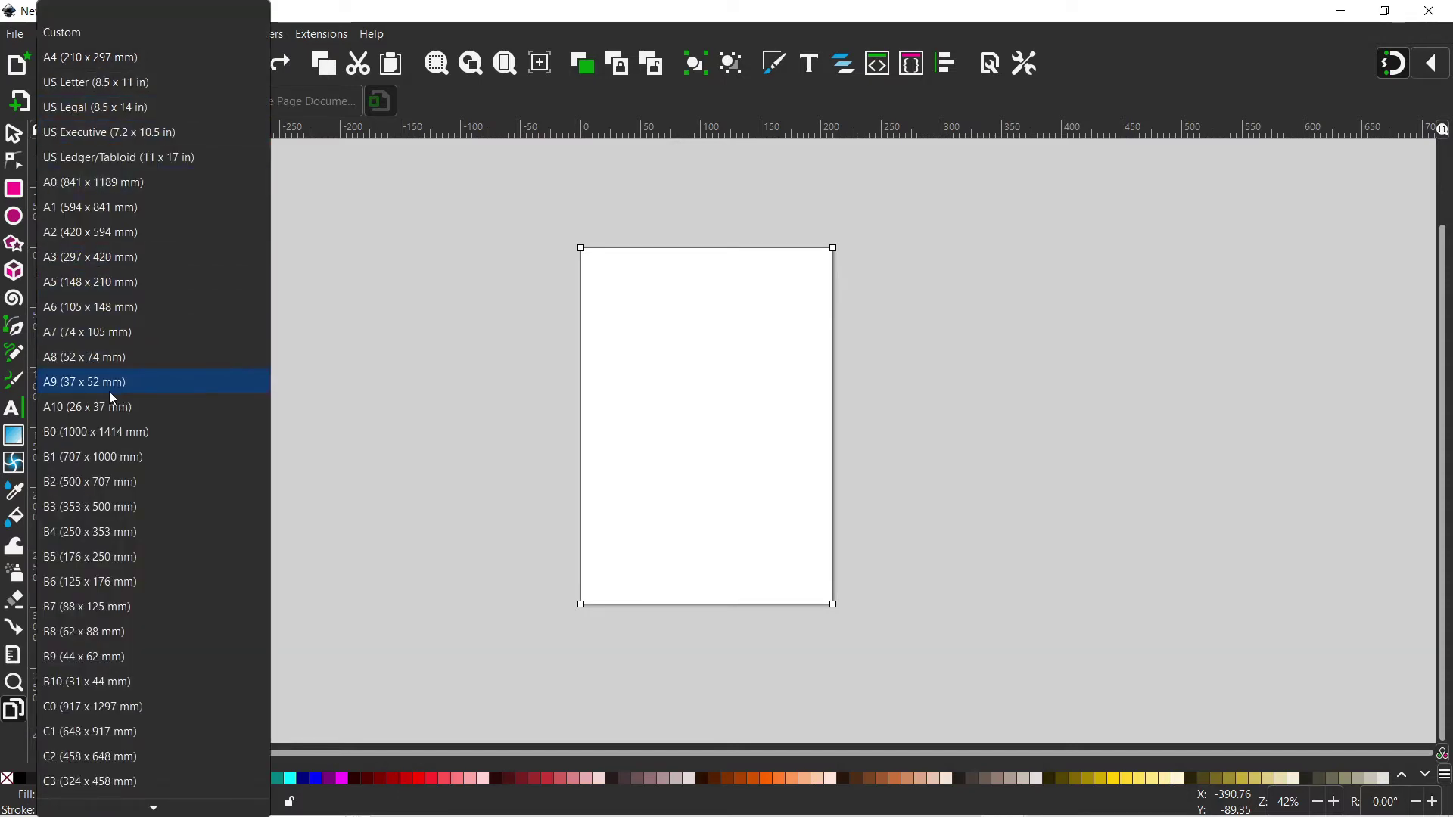
pyautogui.scroll(-2, 99, 401)
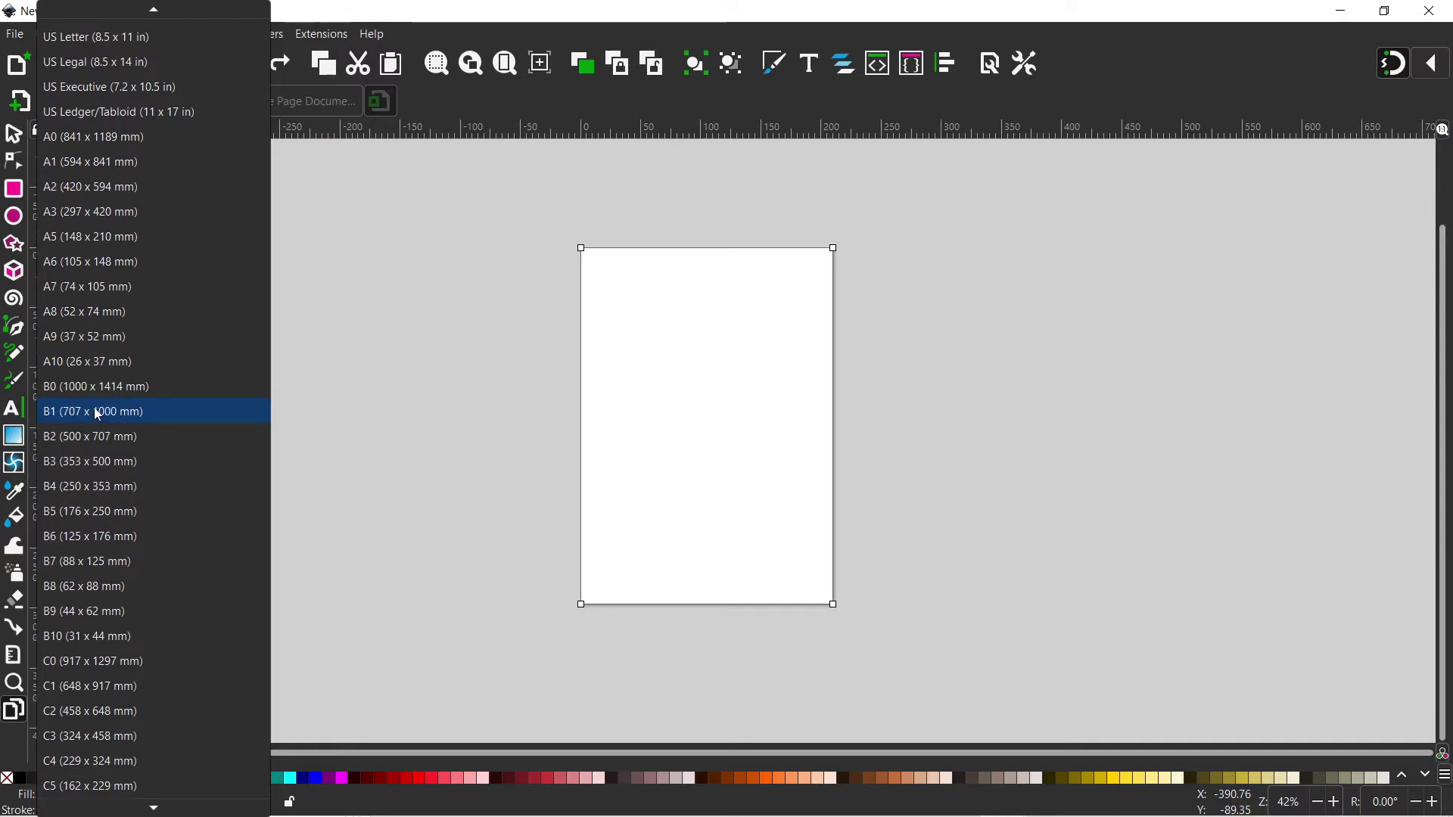
pyautogui.scroll(1, 95, 408)
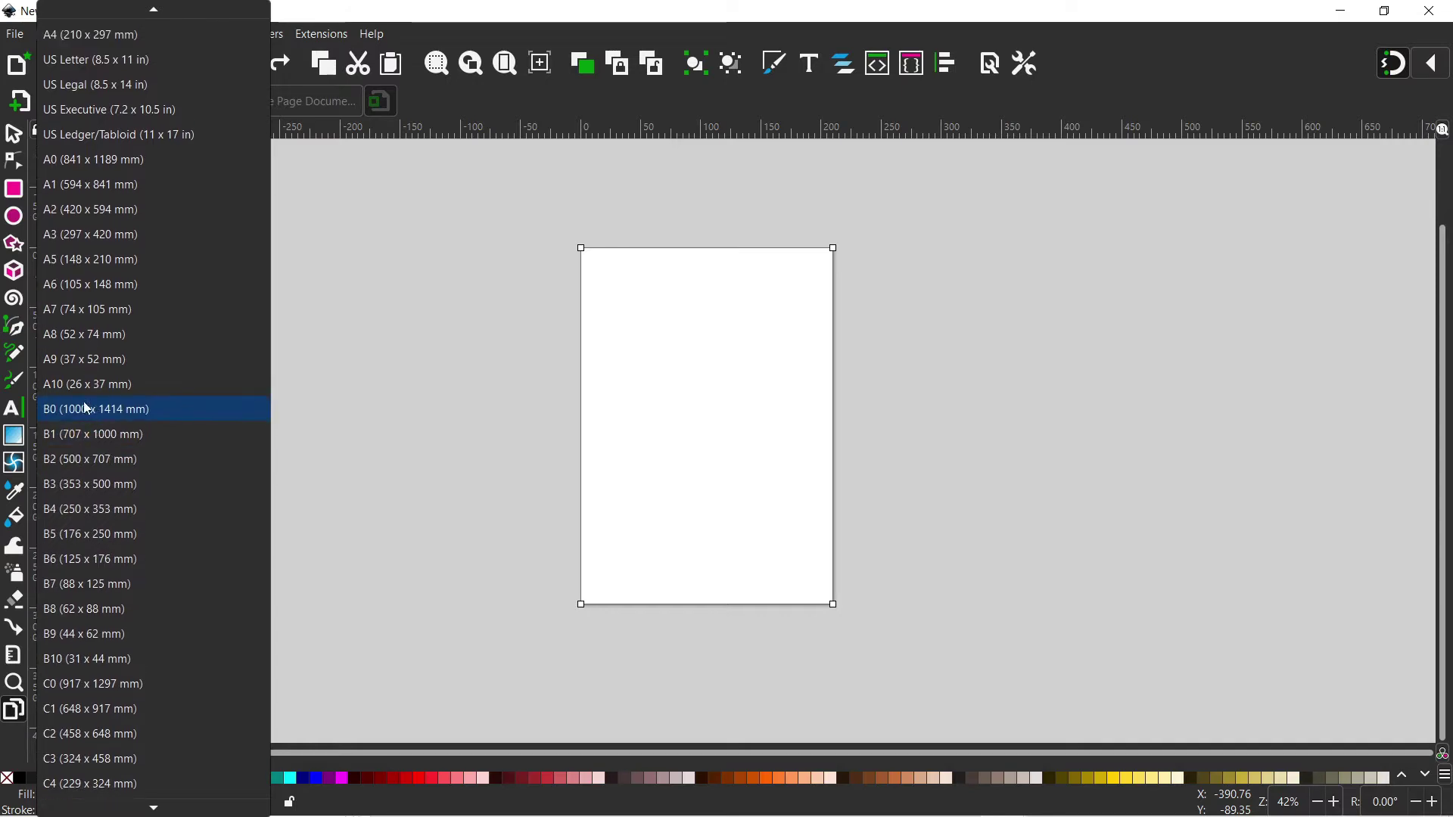
pyautogui.click(72, 261)
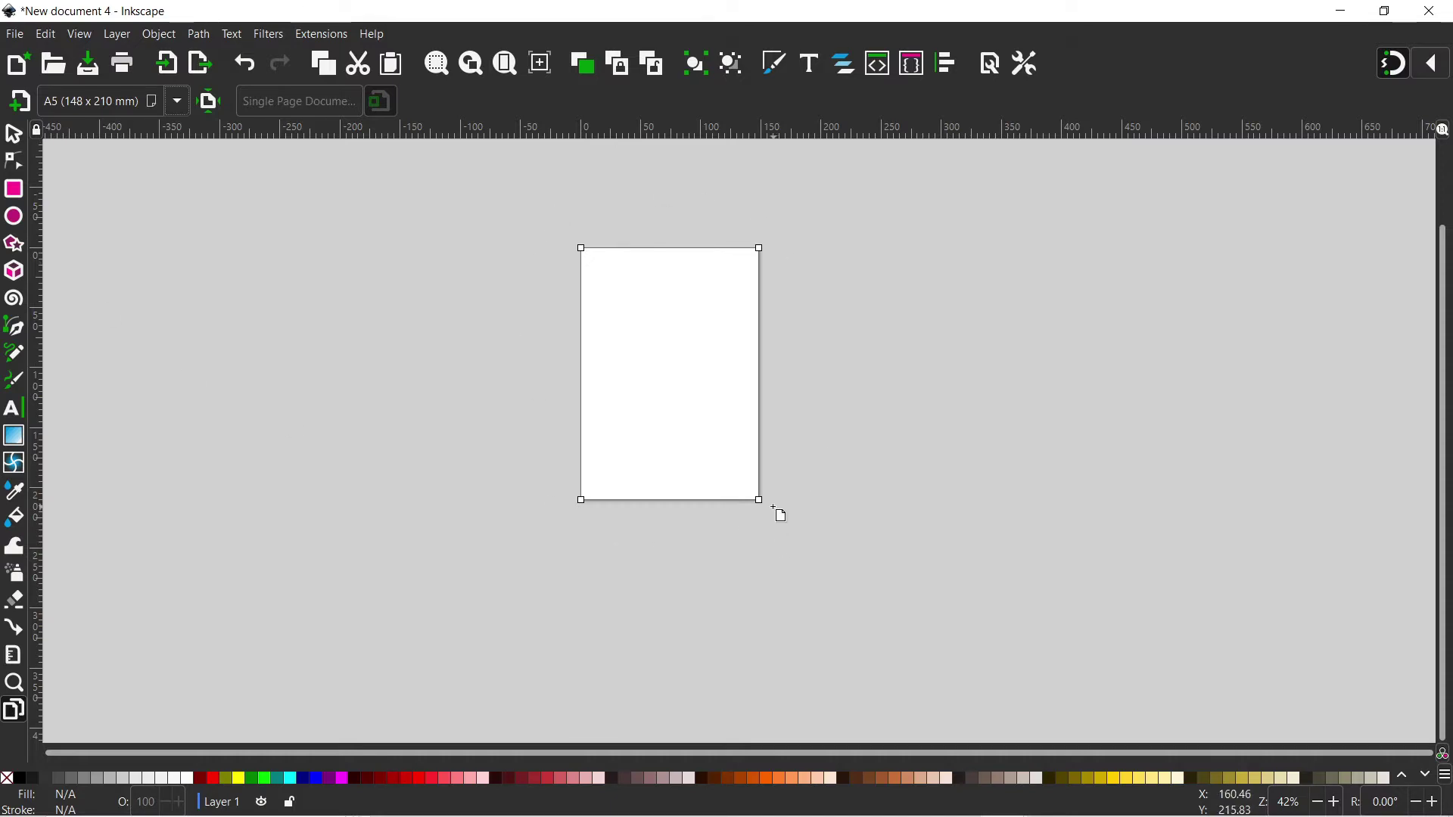
pyautogui.click(151, 100)
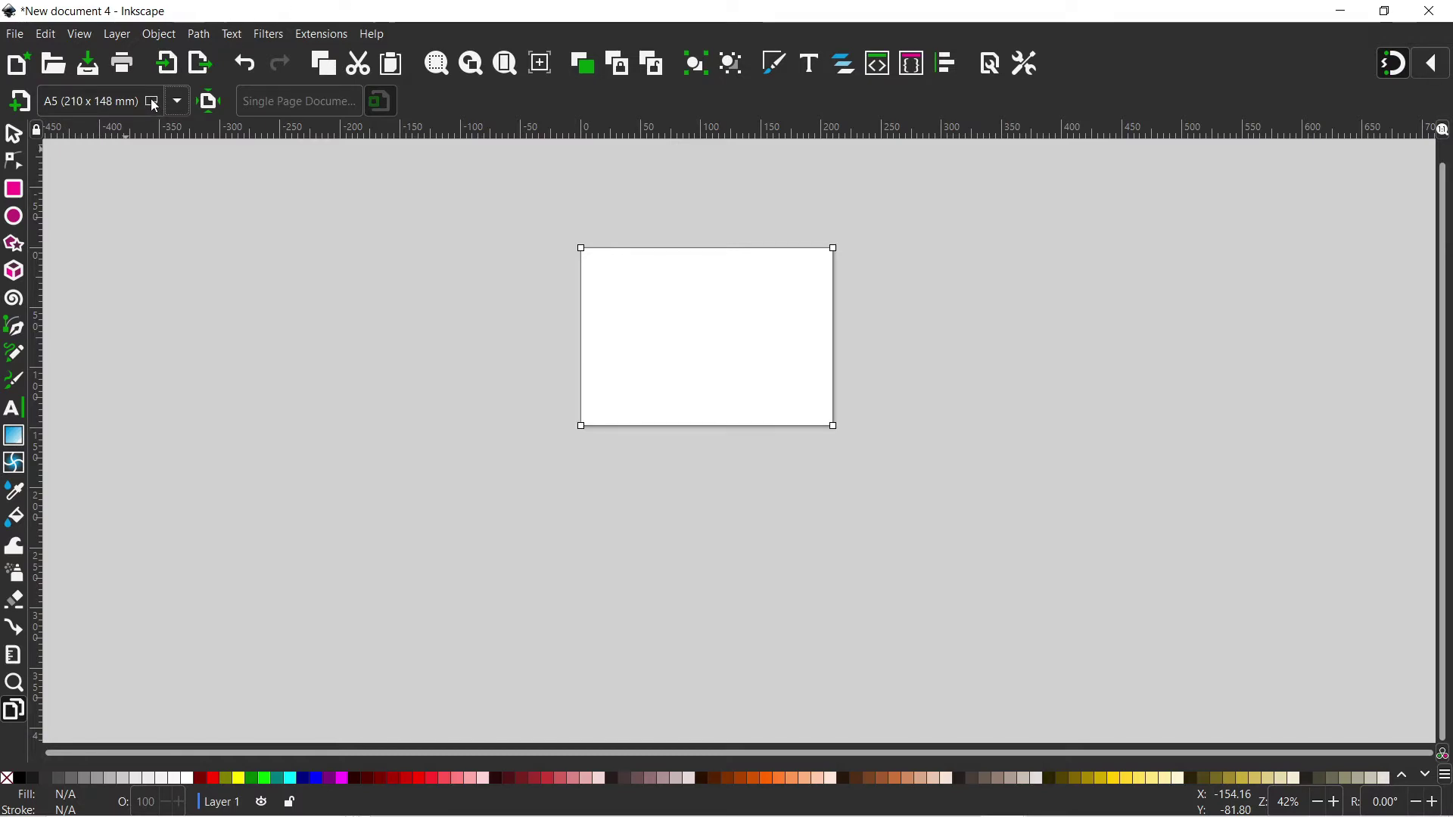
pyautogui.click(152, 102)
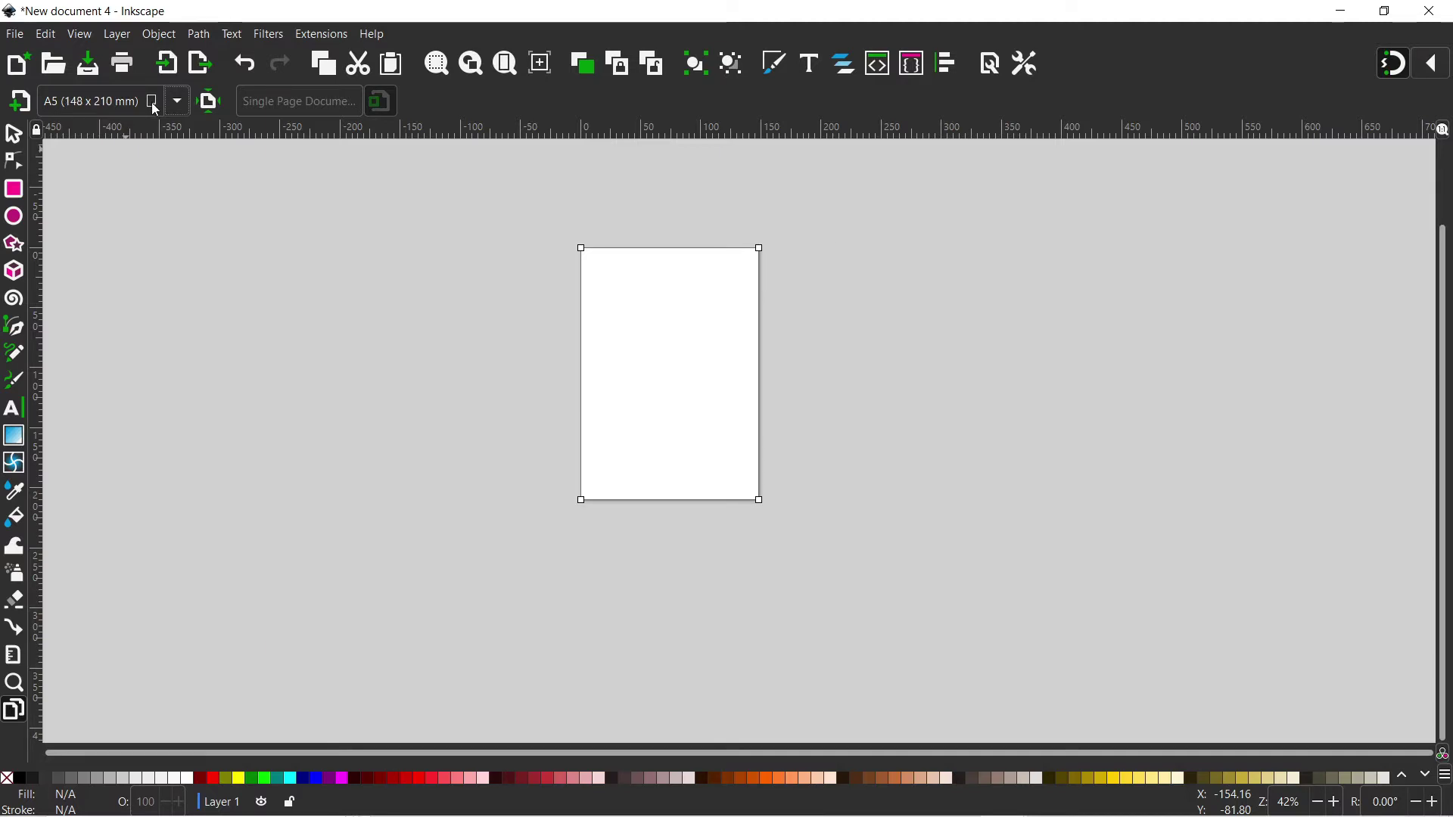
pyautogui.click(152, 101)
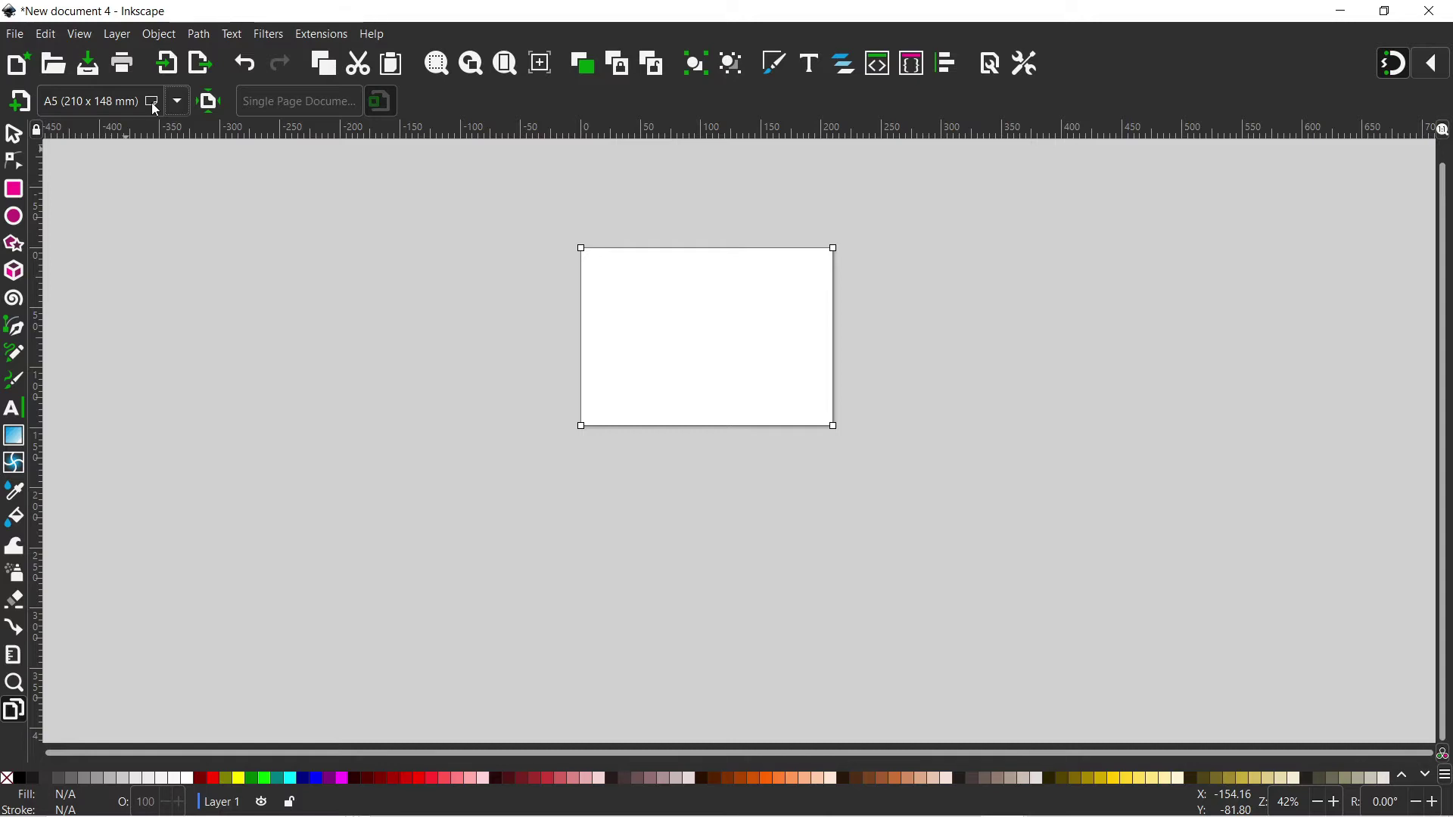
pyautogui.click(151, 102)
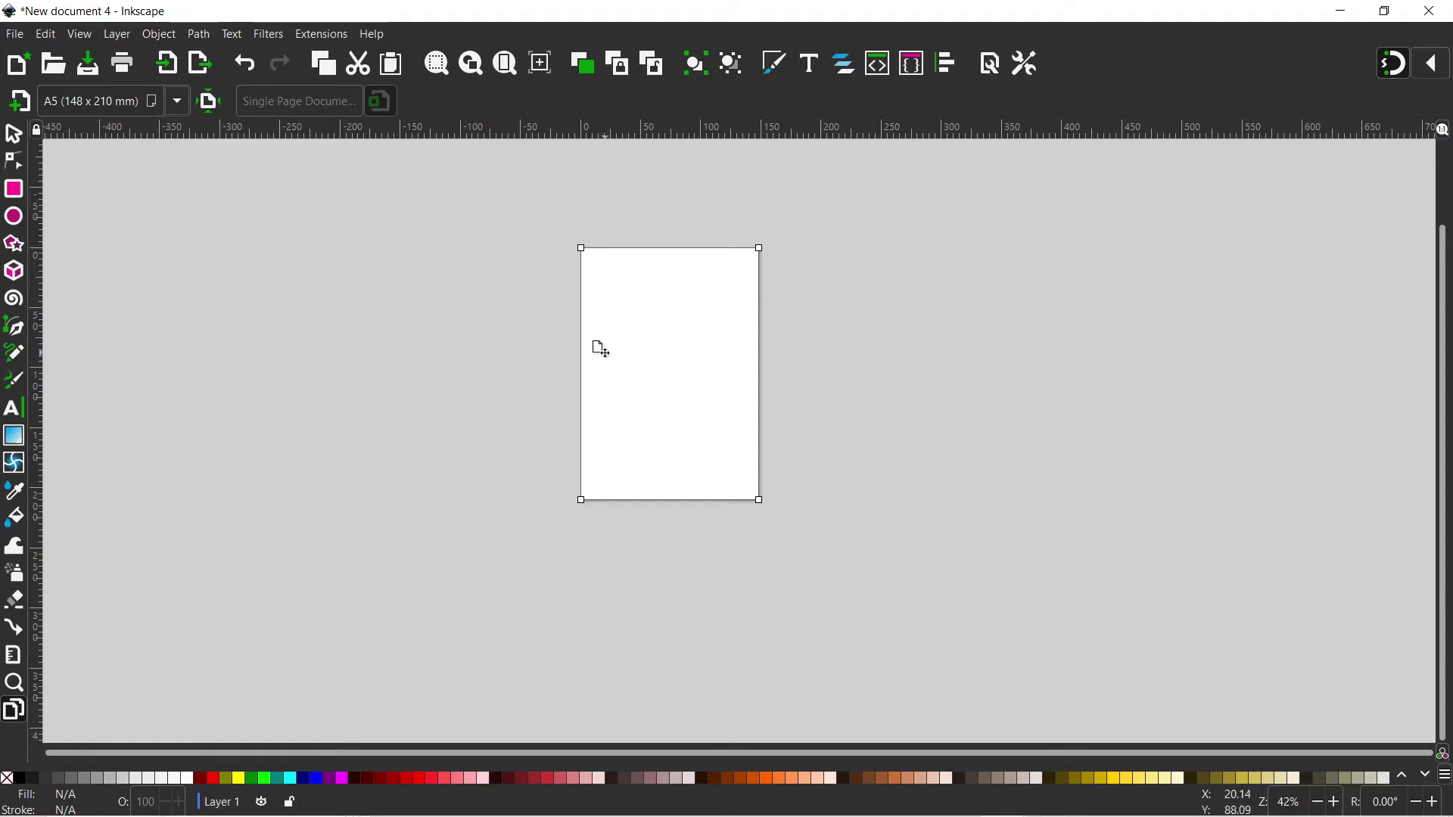
# Enter a custom 10x10in page size, making the page 254 × 254 mm
pyautogui.click(104, 103)
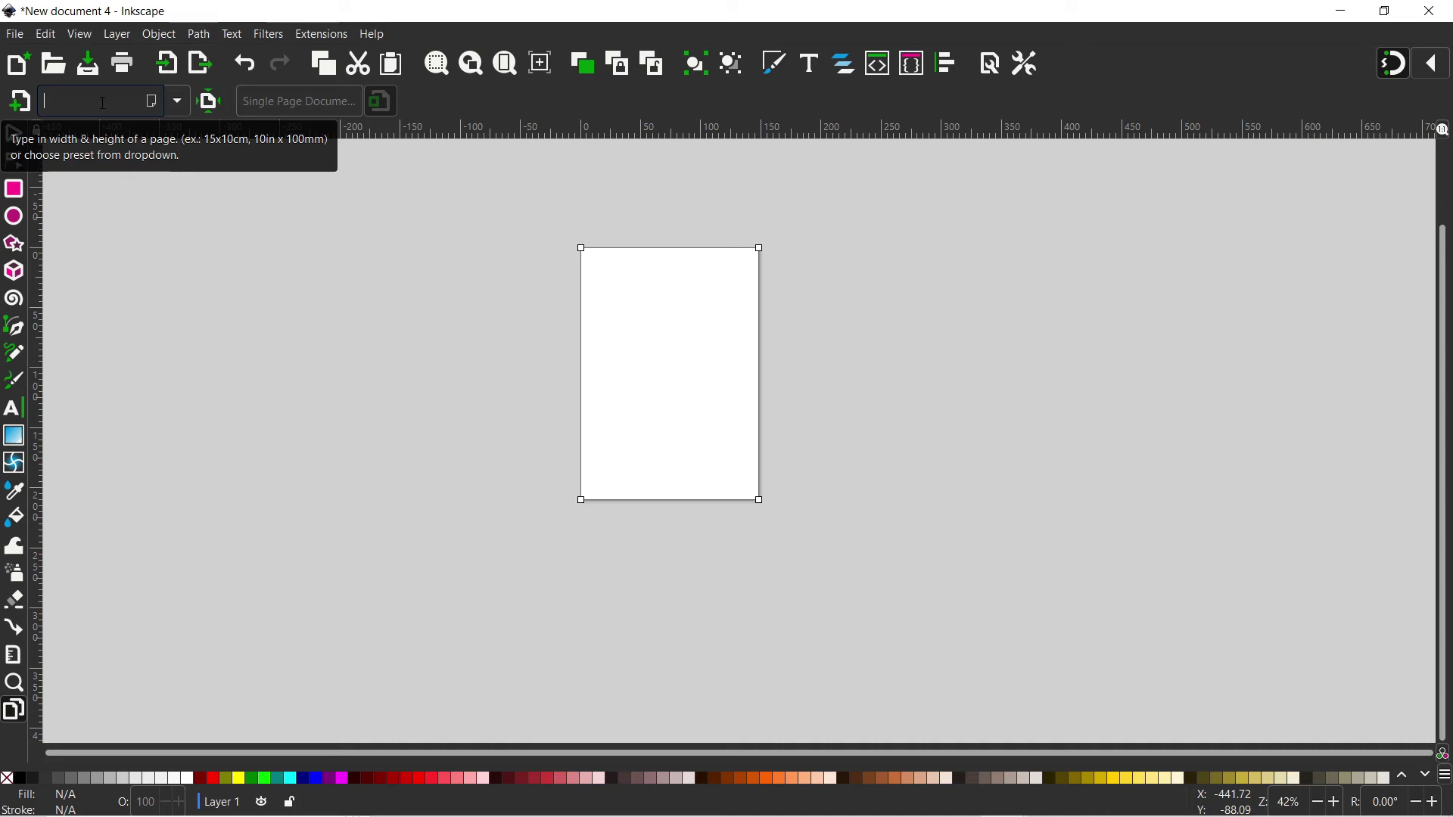
pyautogui.write('10')
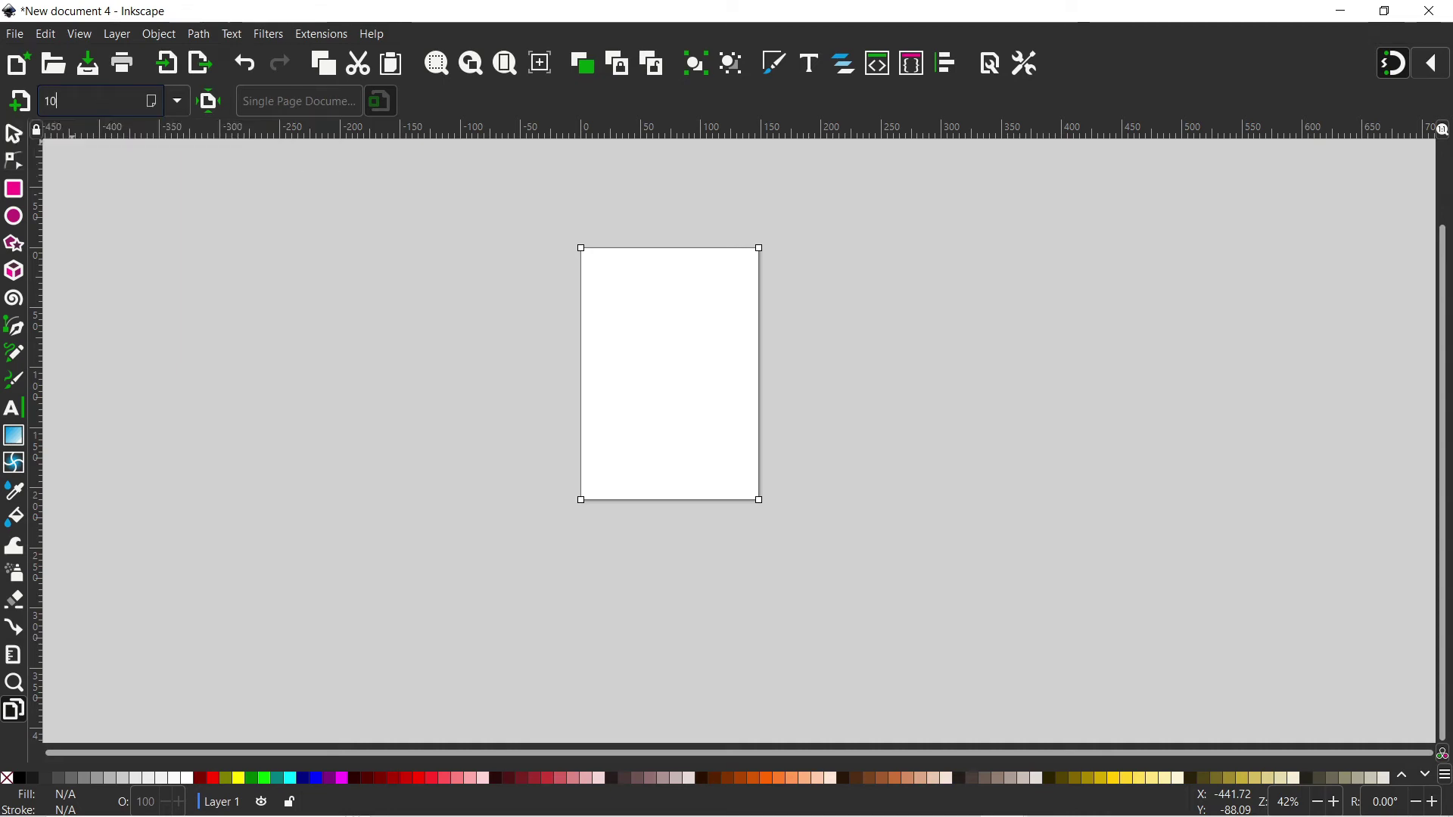
pyautogui.write('x10in')
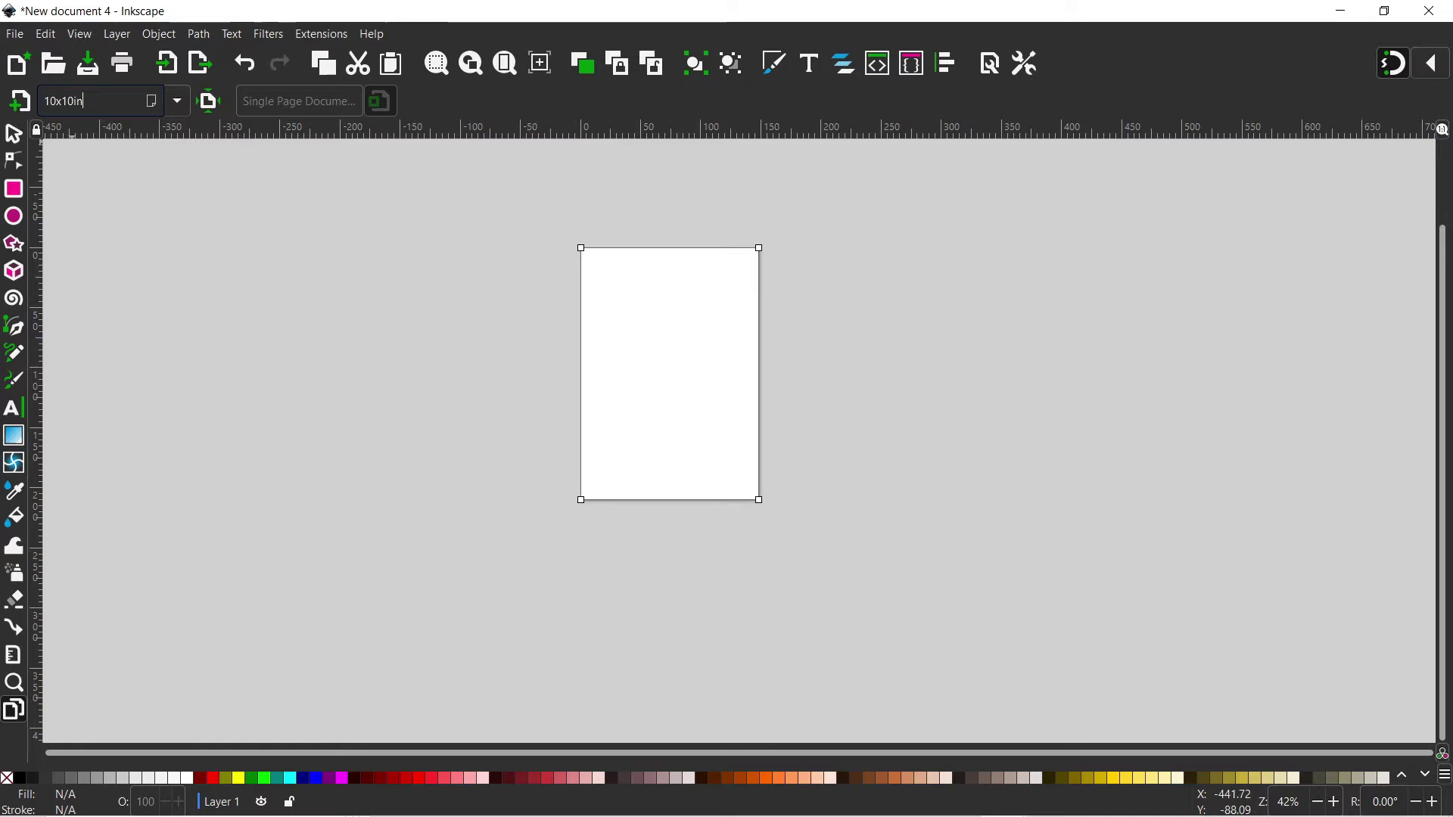
pyautogui.press('Return')
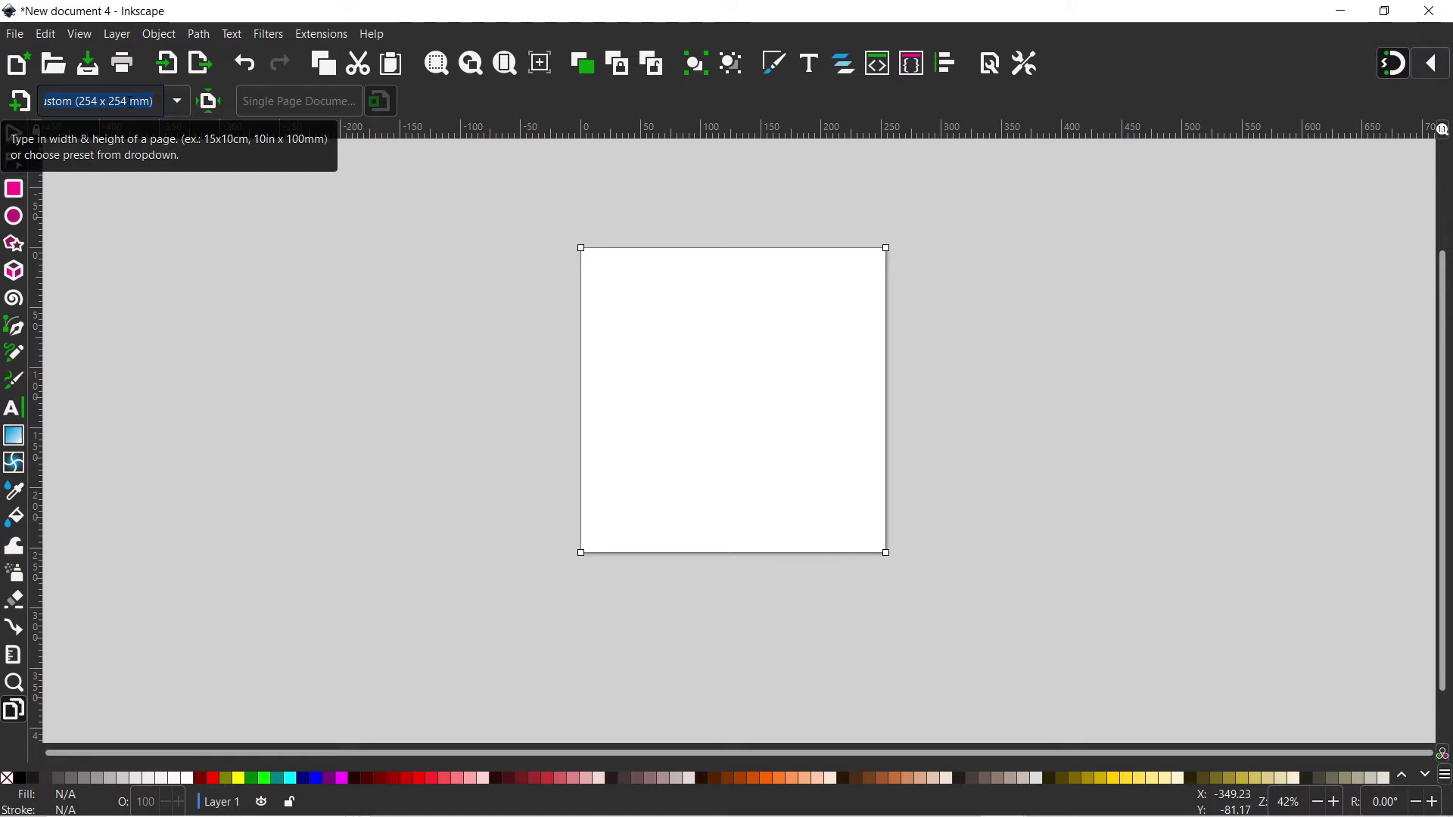
# Set the document's display units to inches in Document Properties
pyautogui.click(993, 63)
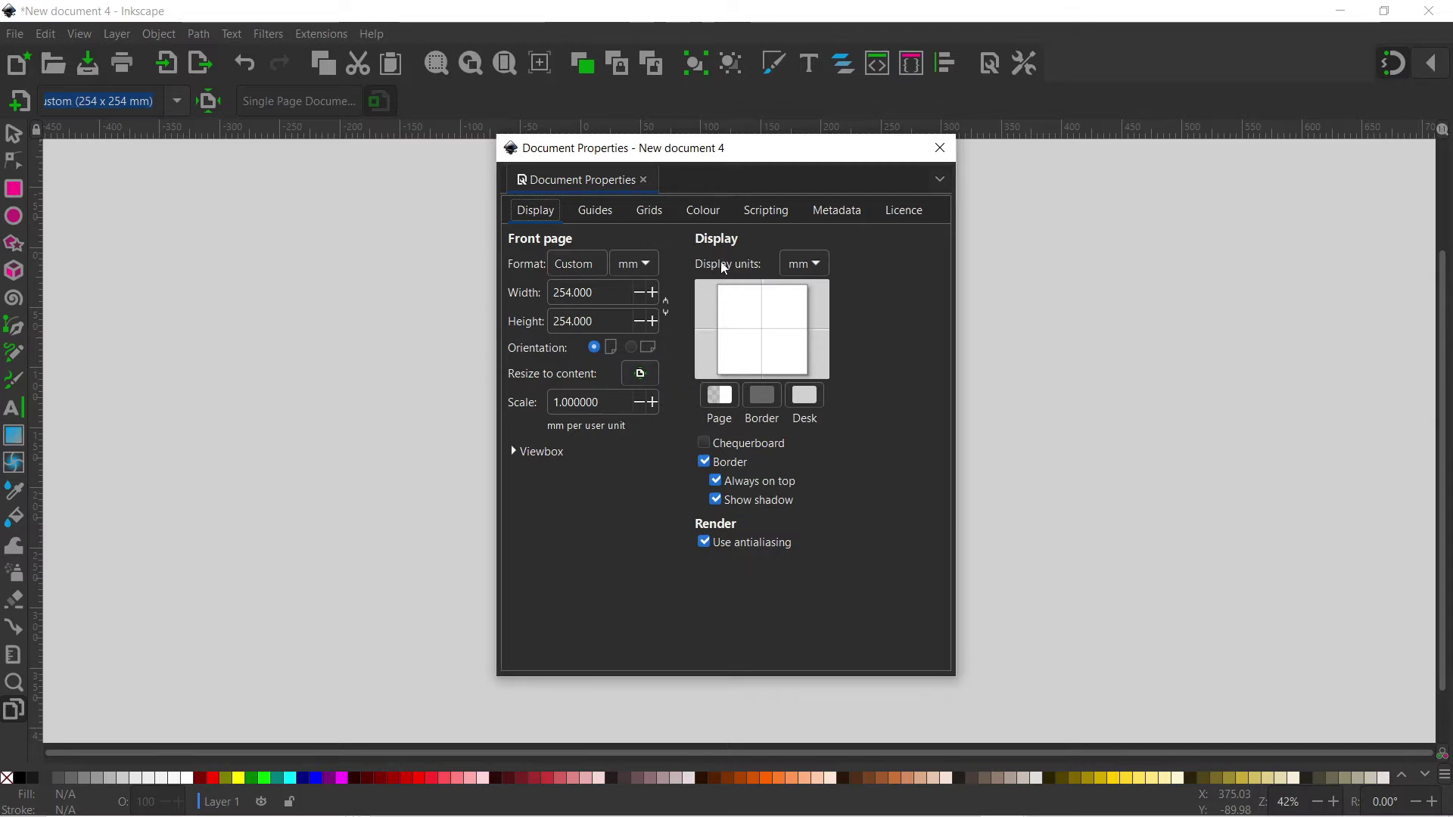
pyautogui.click(816, 264)
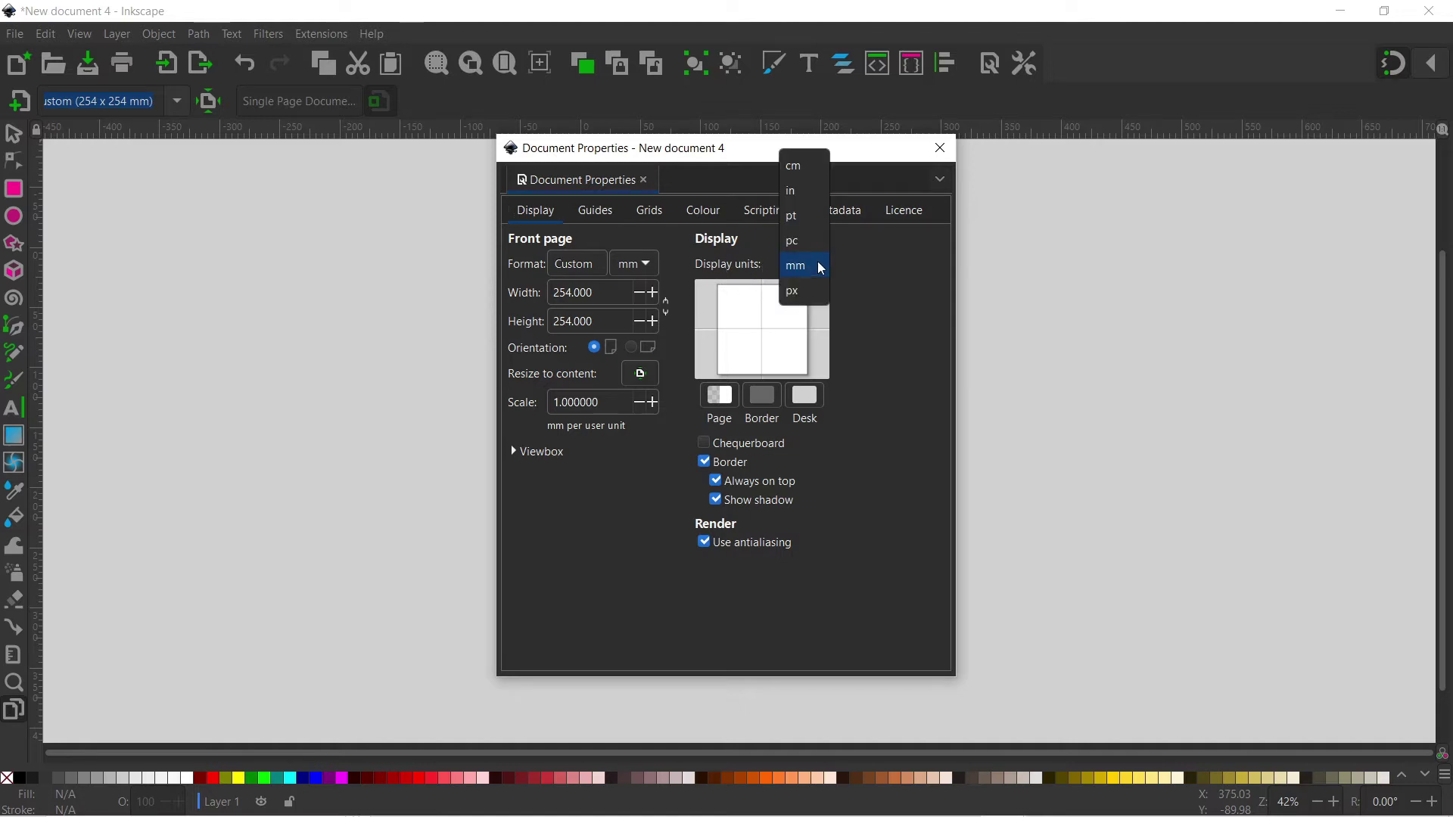
pyautogui.click(808, 192)
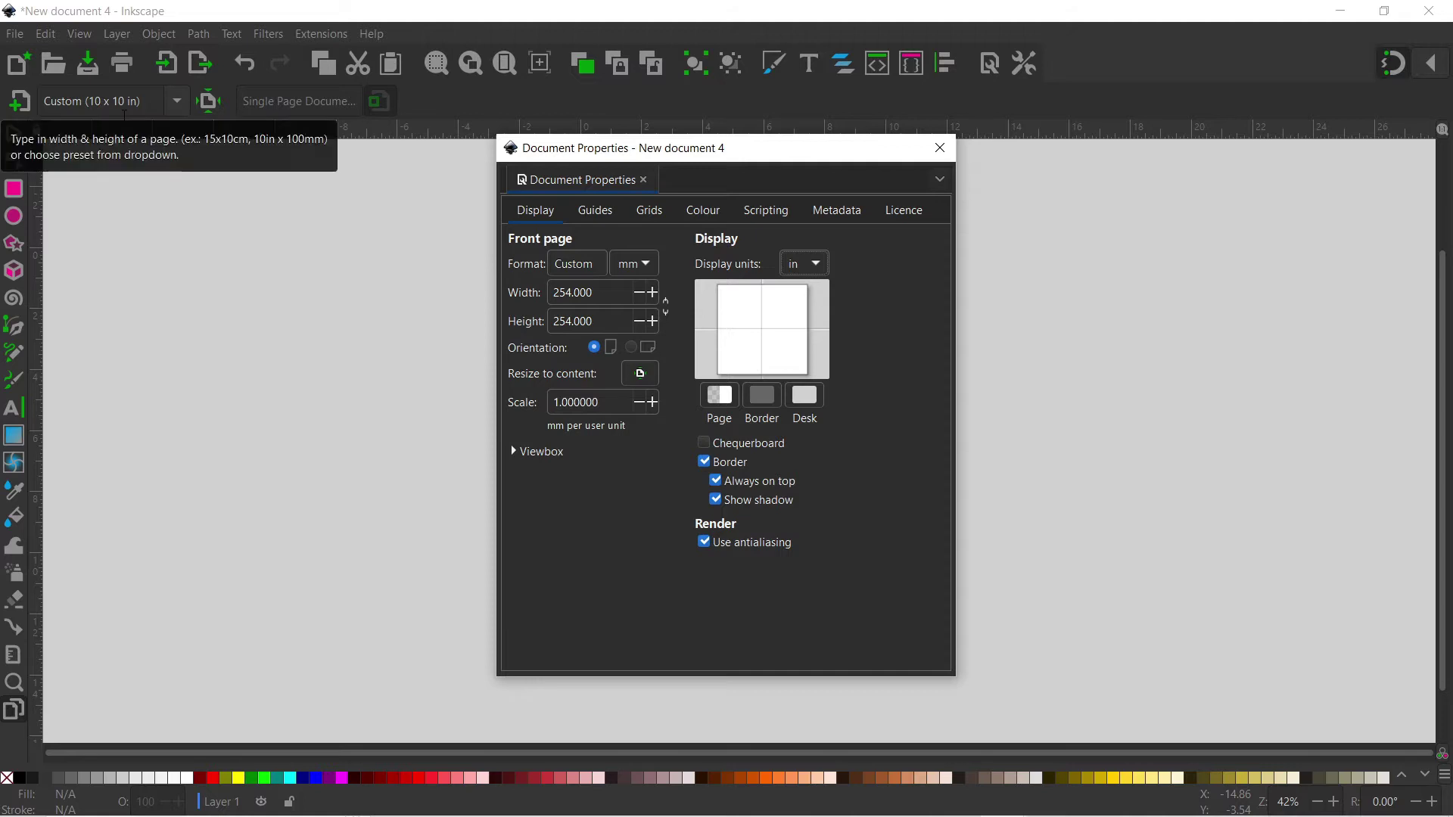
pyautogui.click(940, 147)
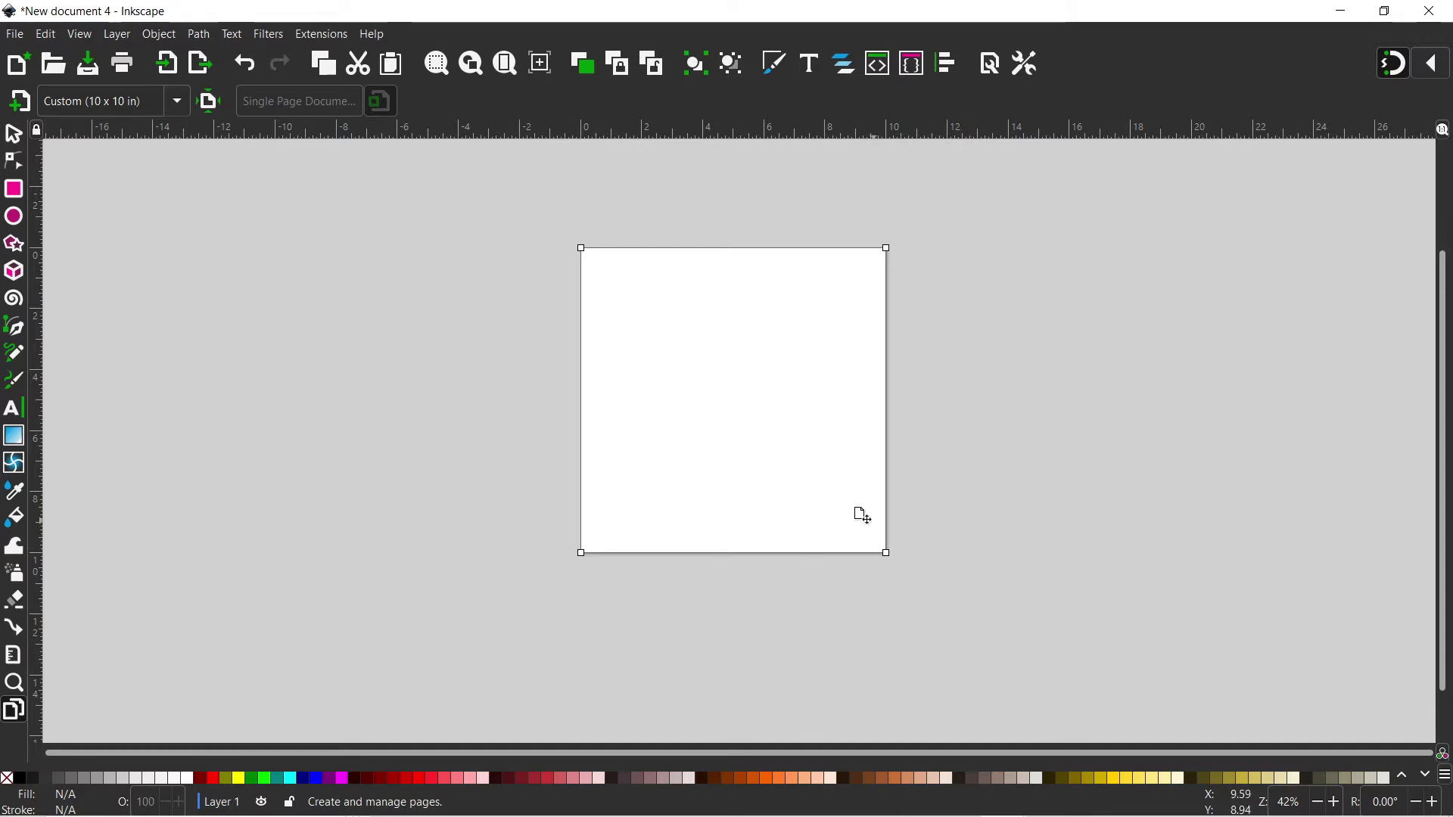
# Add two more pages and resize page 3 to about 9.5 × 8.4 in
pyautogui.click(21, 101)
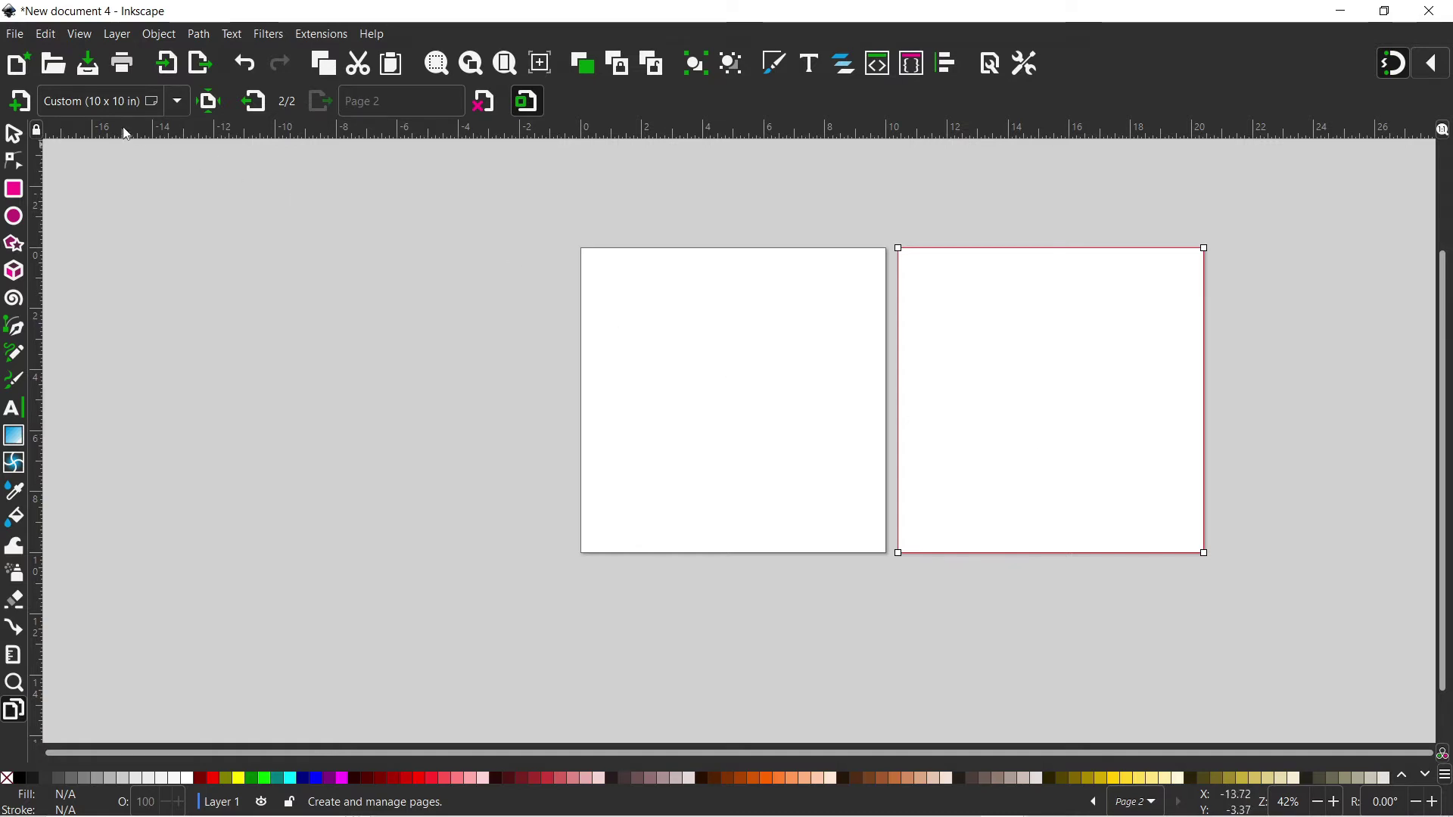
pyautogui.click(20, 101)
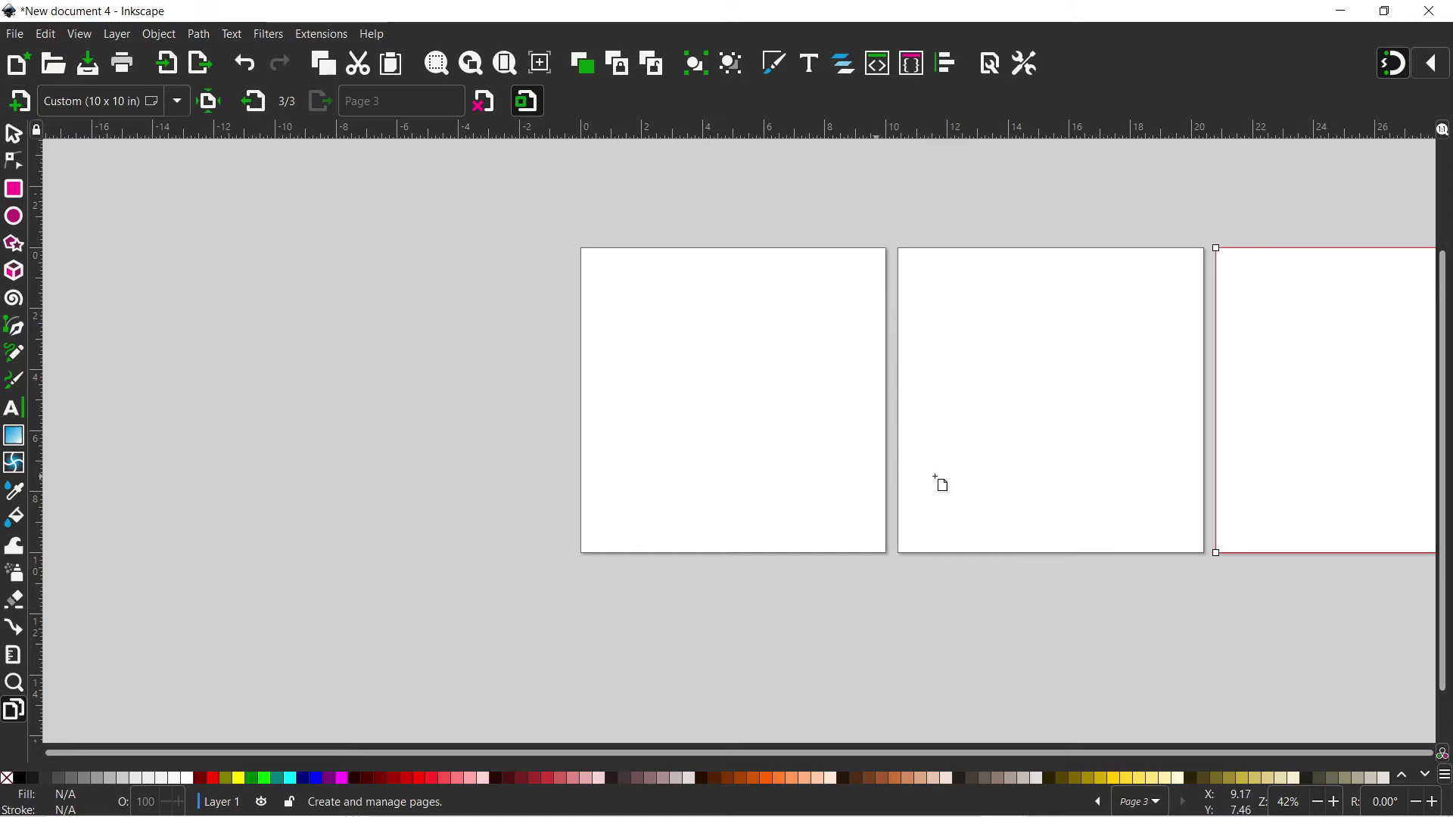
pyautogui.hscroll(4, 762, 449)
pyautogui.hscroll(8, 762, 449)
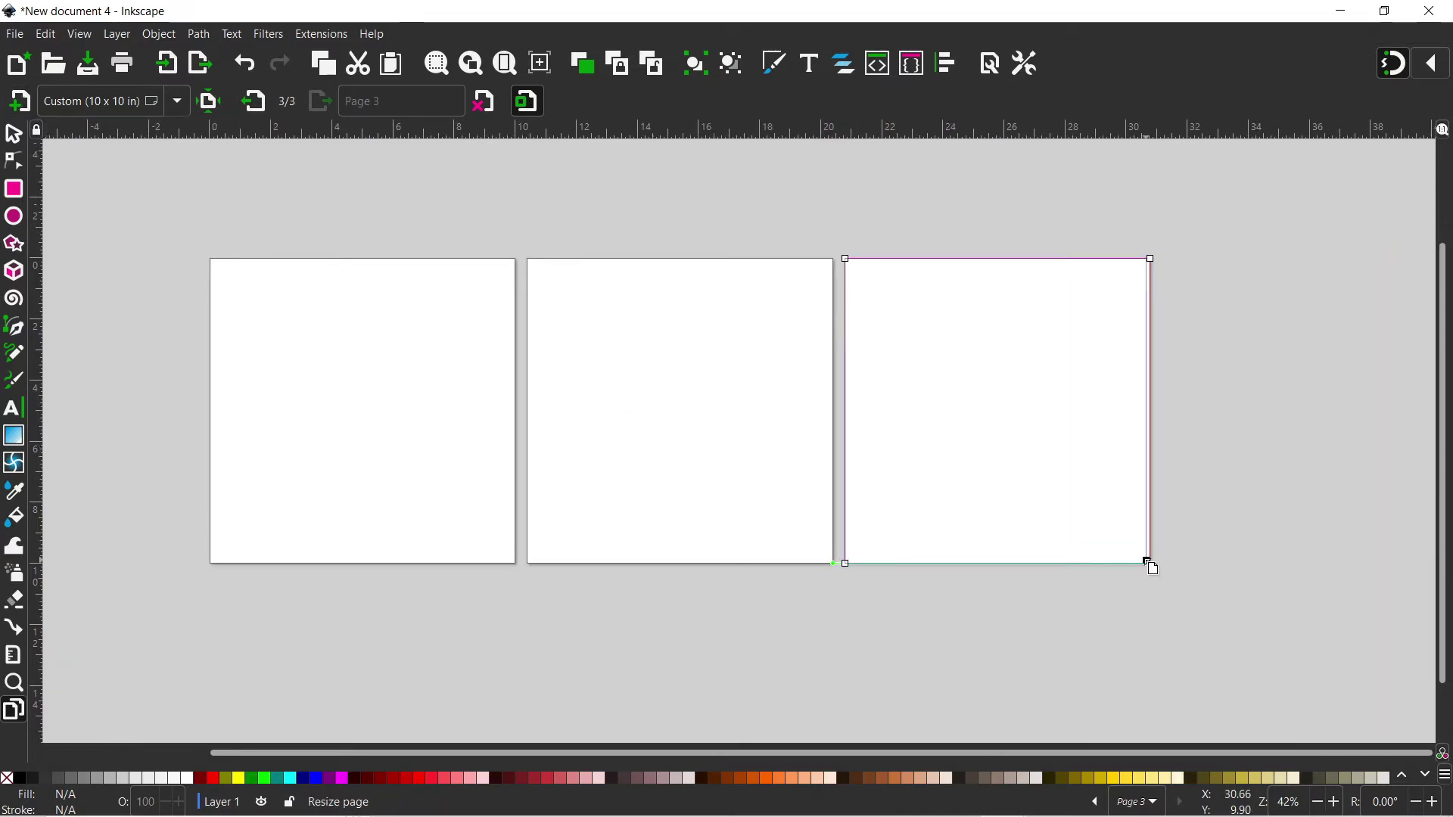
pyautogui.moveTo(1149, 563); pyautogui.dragTo(1060, 421)
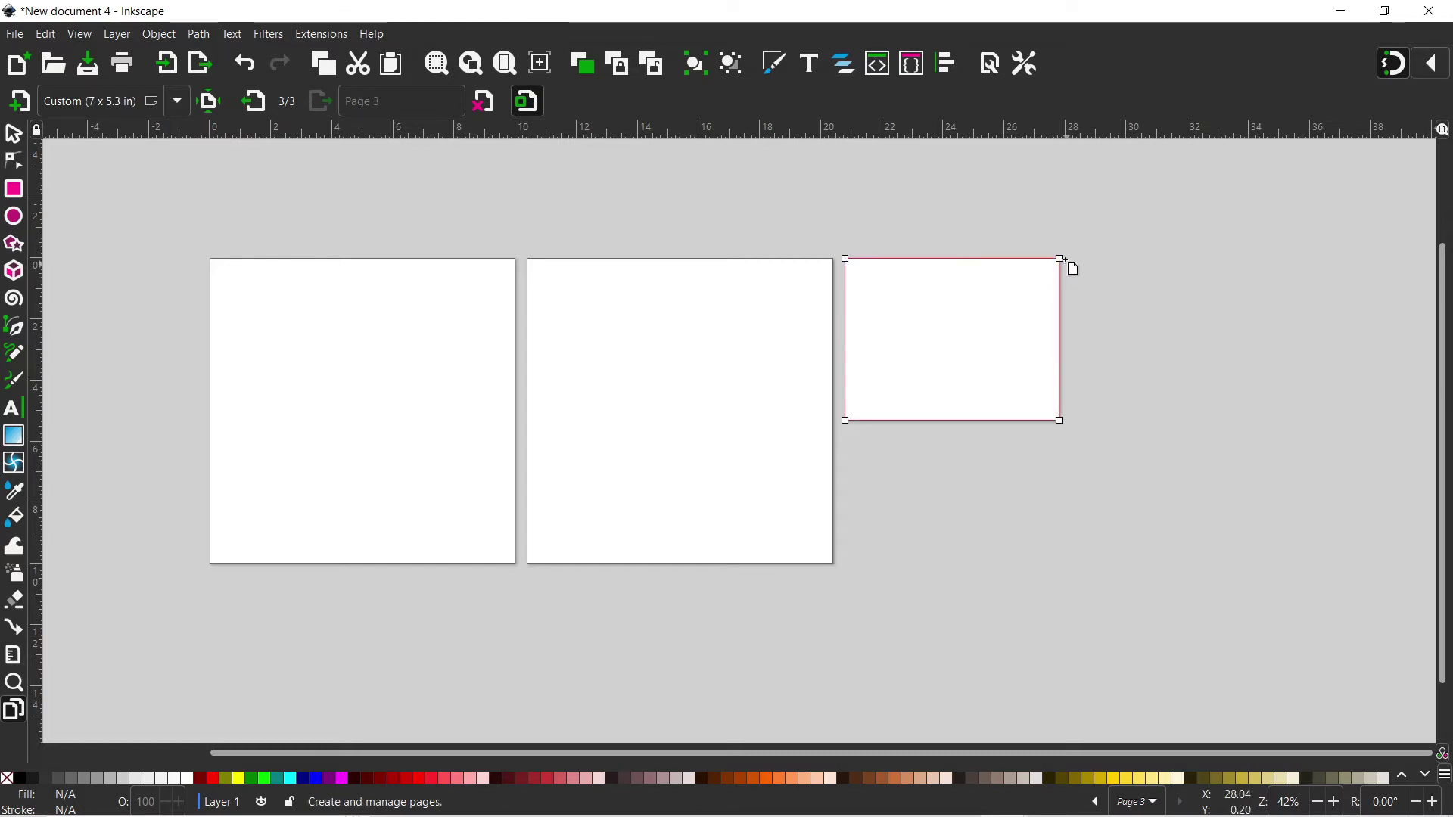
pyautogui.moveTo(1060, 421); pyautogui.dragTo(1137, 518)
# Drag out a fourth page below page 3
pyautogui.scroll(-2, 866, 494)
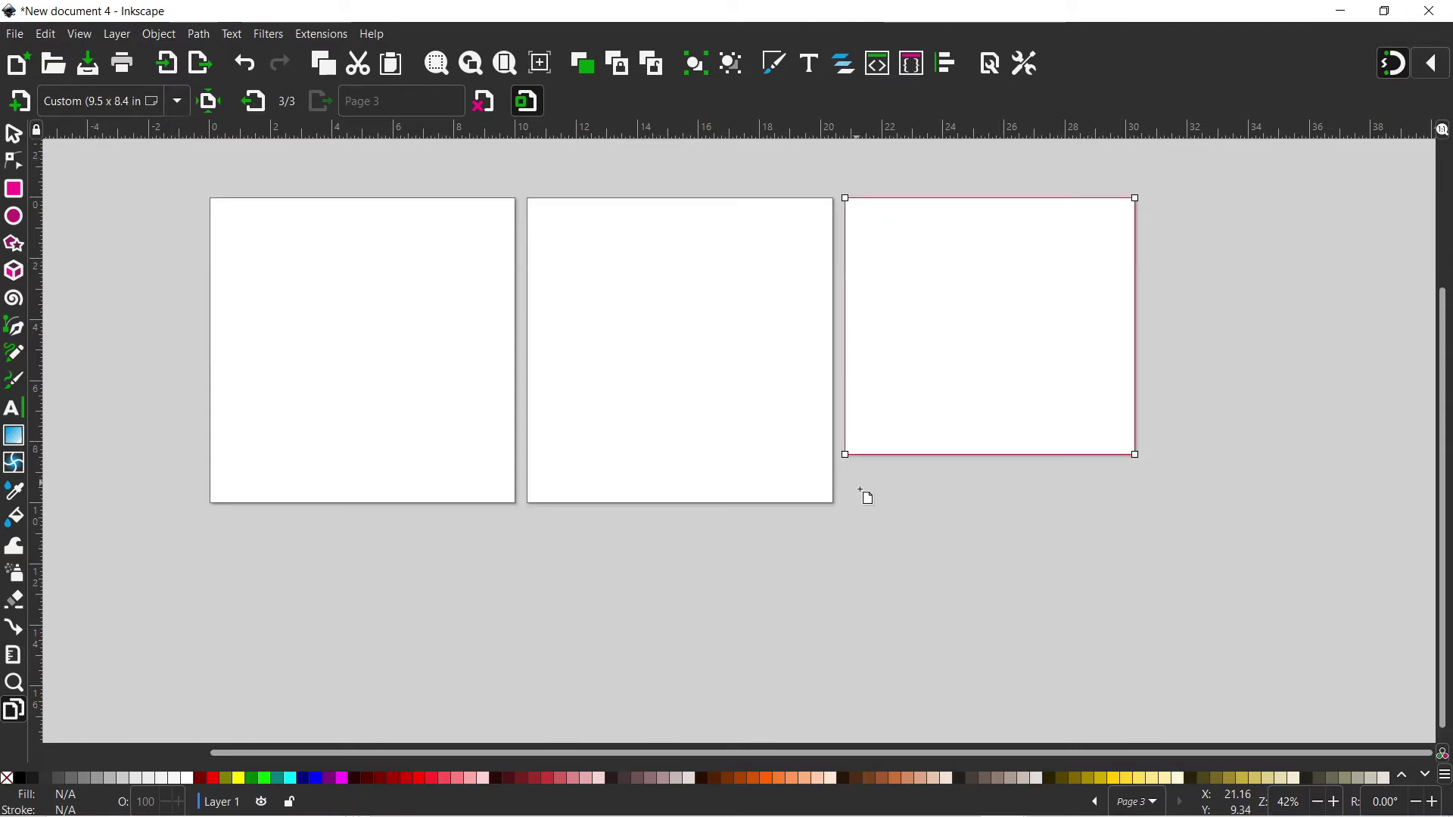
pyautogui.moveTo(860, 488); pyautogui.dragTo(1166, 718)
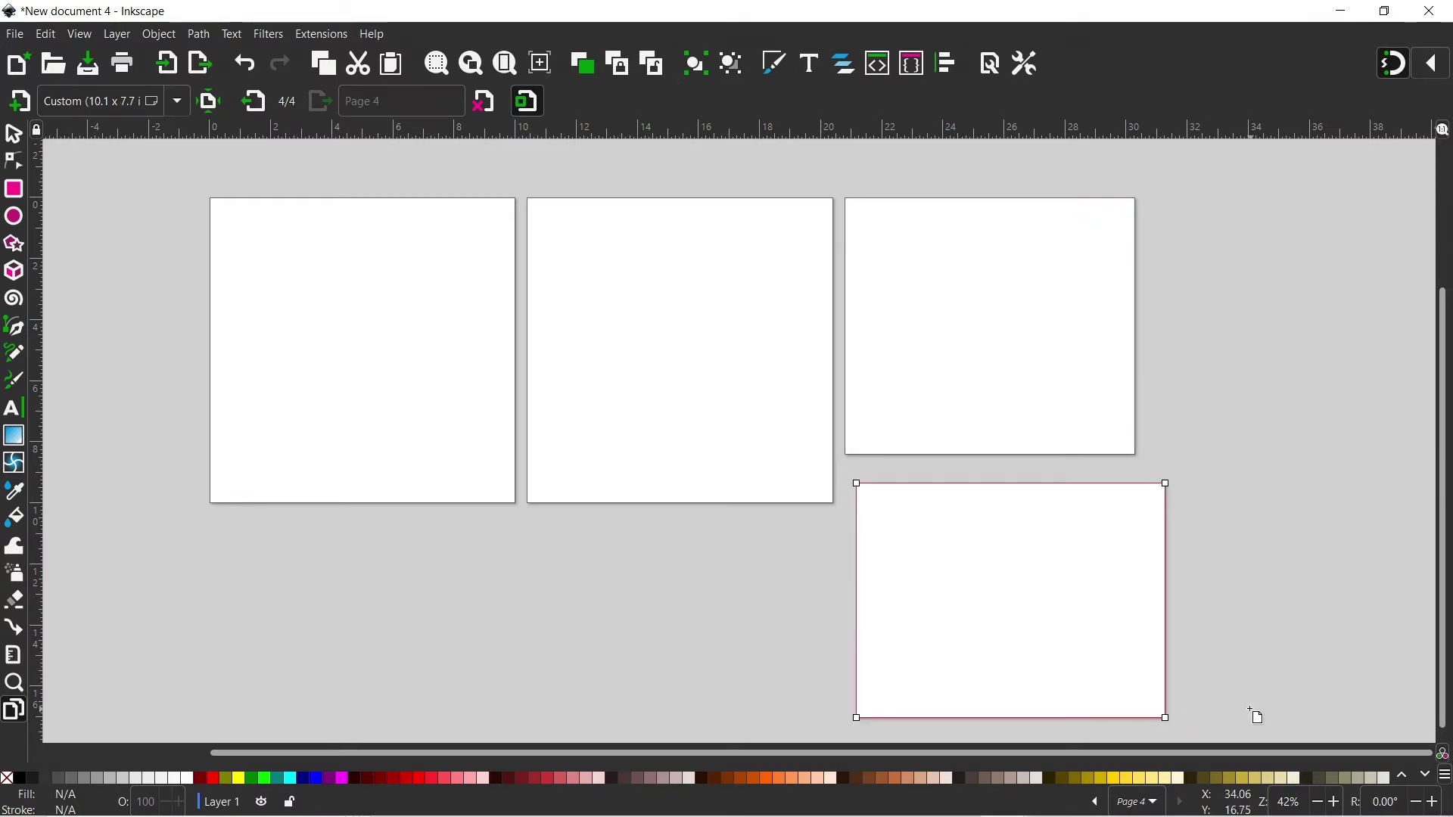
pyautogui.hotkey('ctrl', 'alt', 'v')
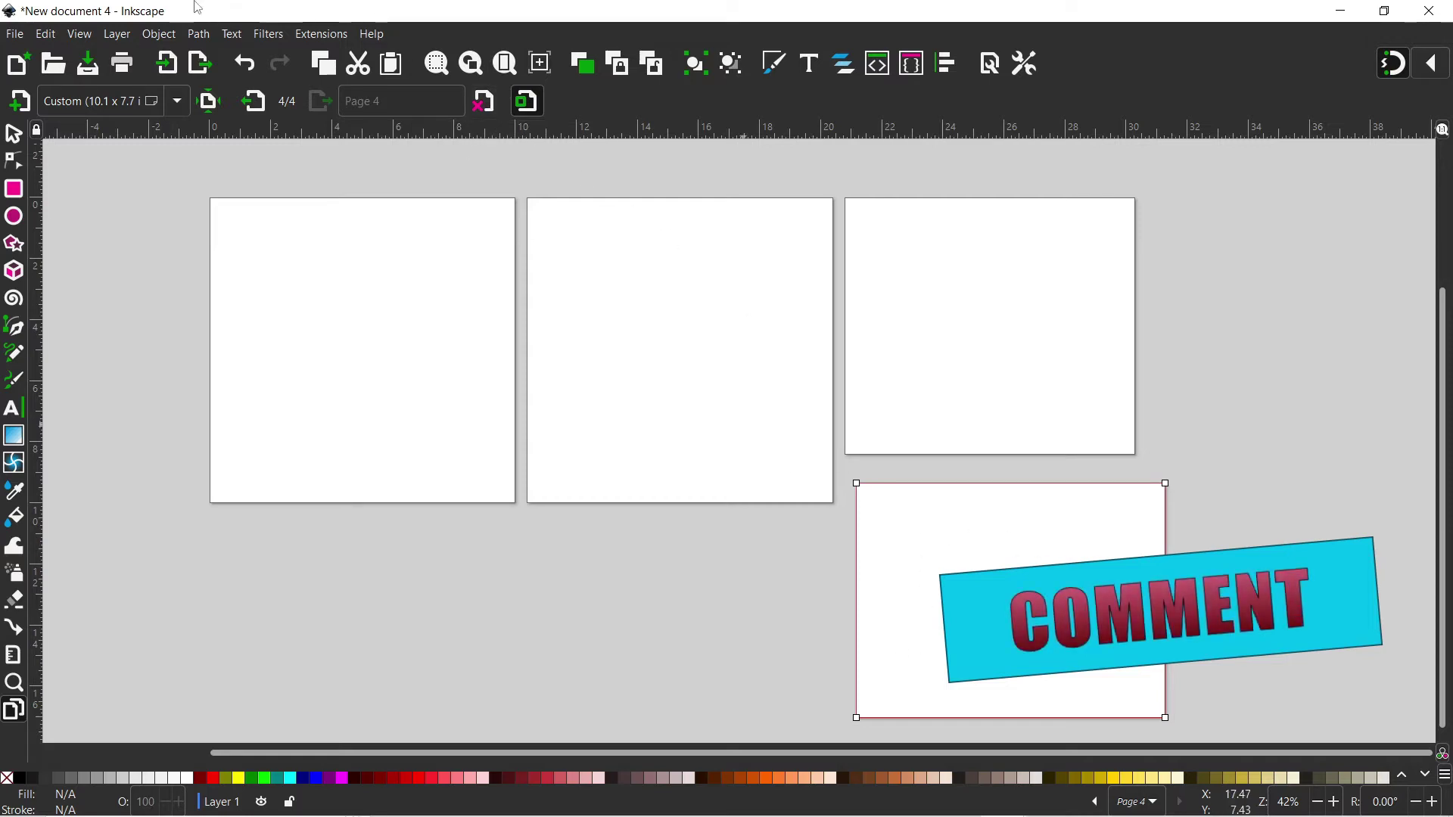
# Delete the fourth and third pages, leaving two 10 × 10 in pages
pyautogui.click(494, 103)
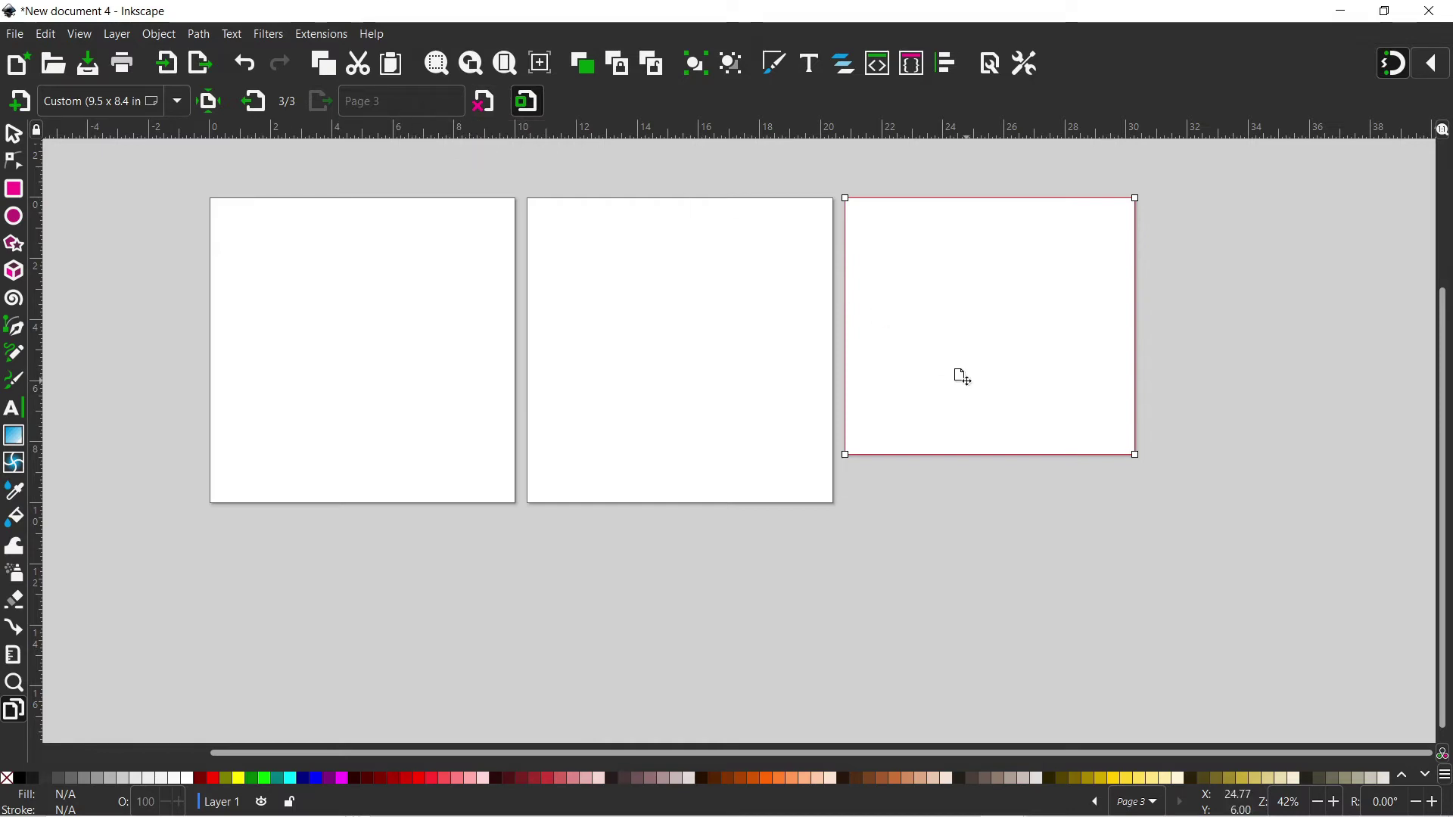
pyautogui.press('Delete')
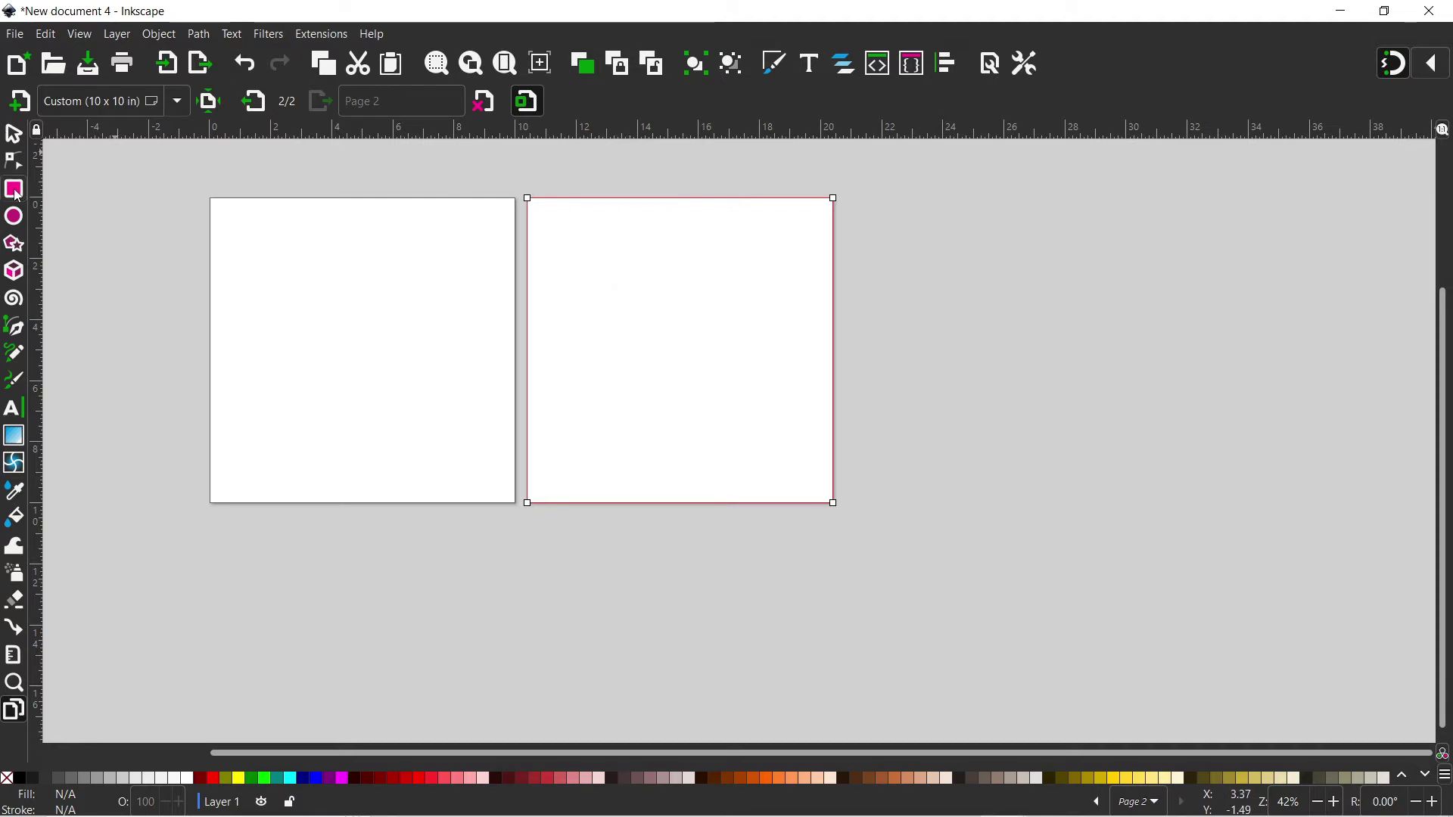
# Draw a green square on page 2 and a red circle overlapping its lower-right corner
pyautogui.moveTo(564, 249); pyautogui.dragTo(656, 326)
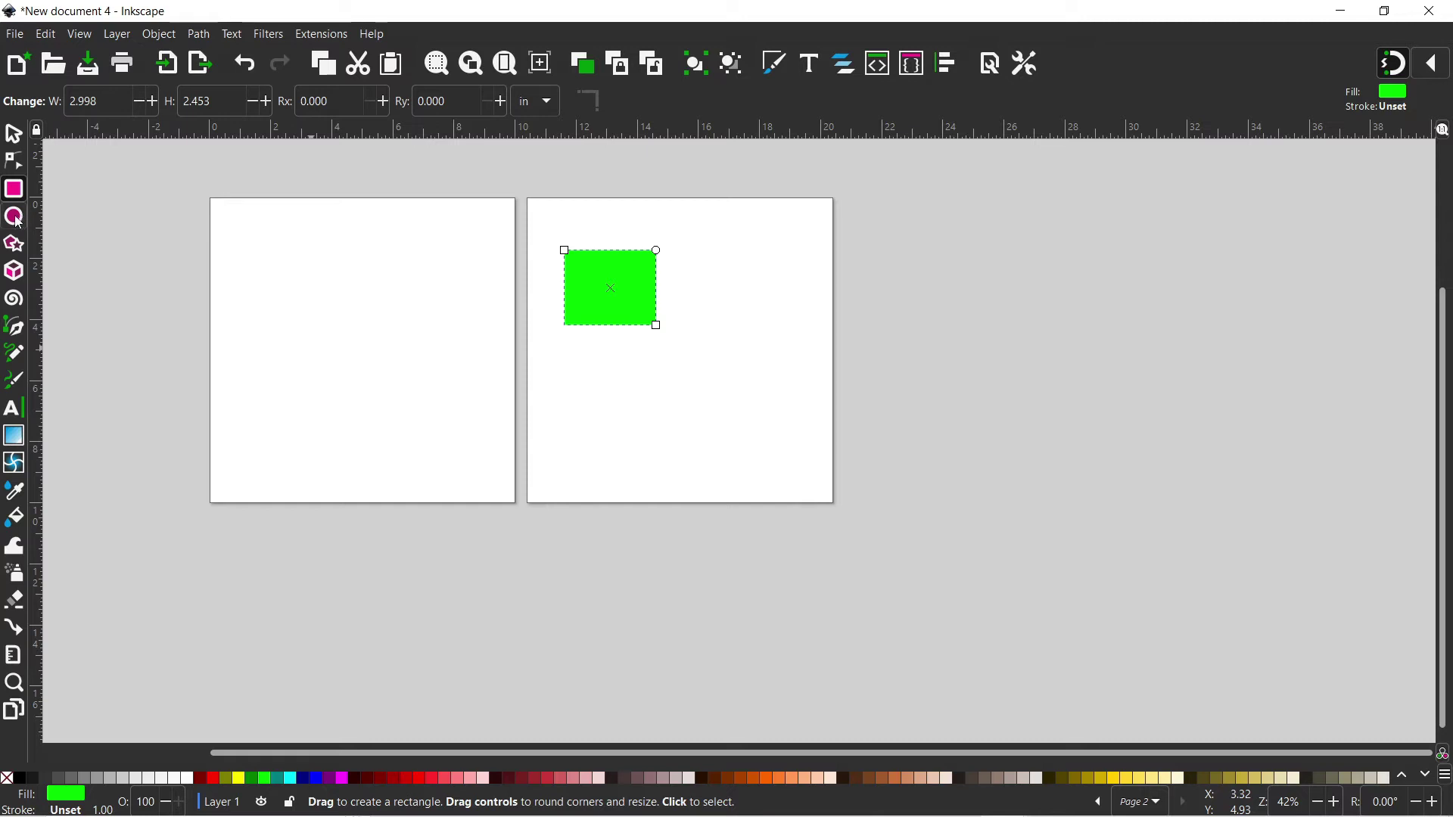
pyautogui.click(14, 217)
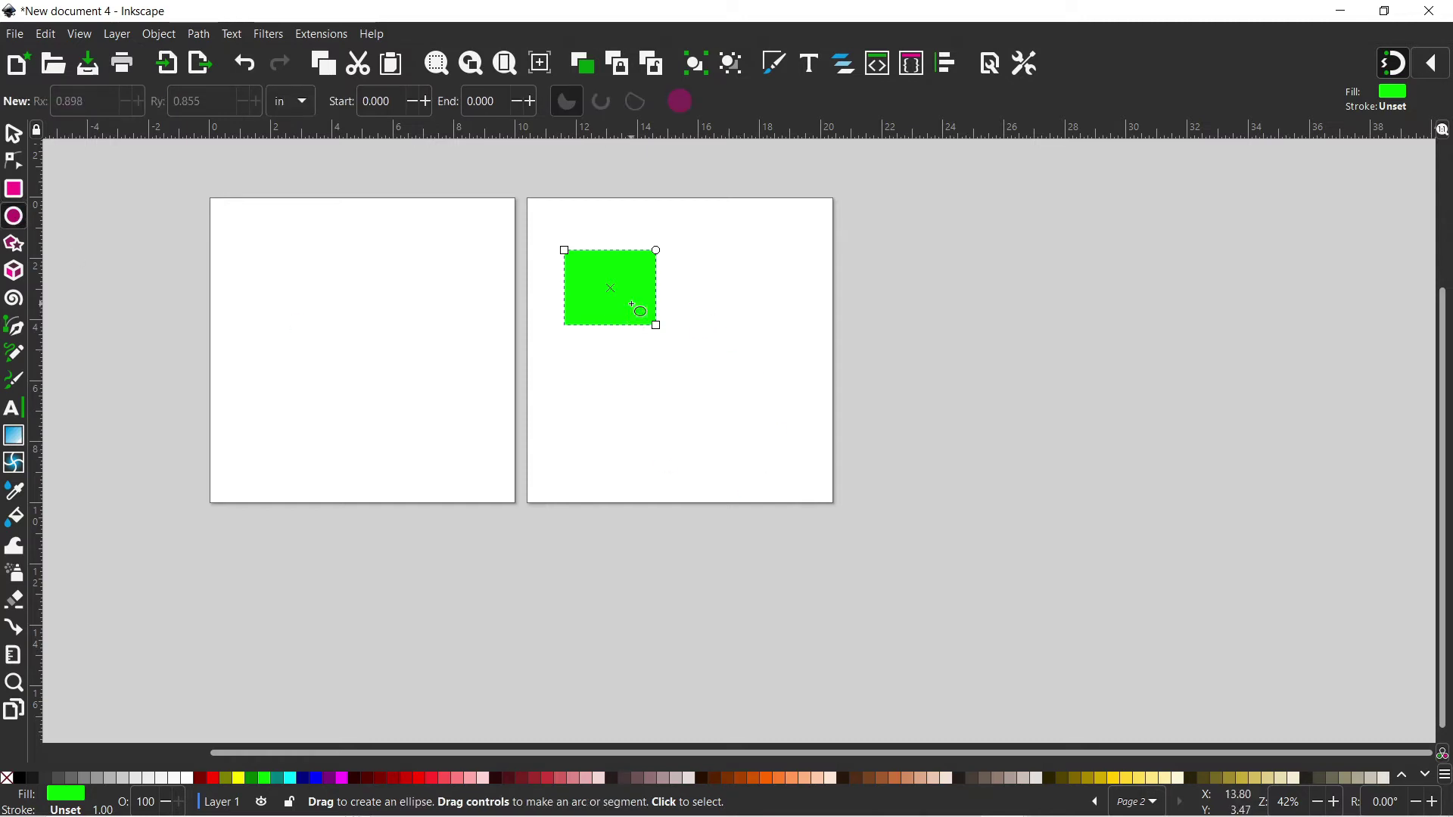
pyautogui.moveTo(631, 303)
pyautogui.mouseDown()
pyautogui.moveTo(701, 394)
pyautogui.moveTo(731, 401)
pyautogui.mouseUp()
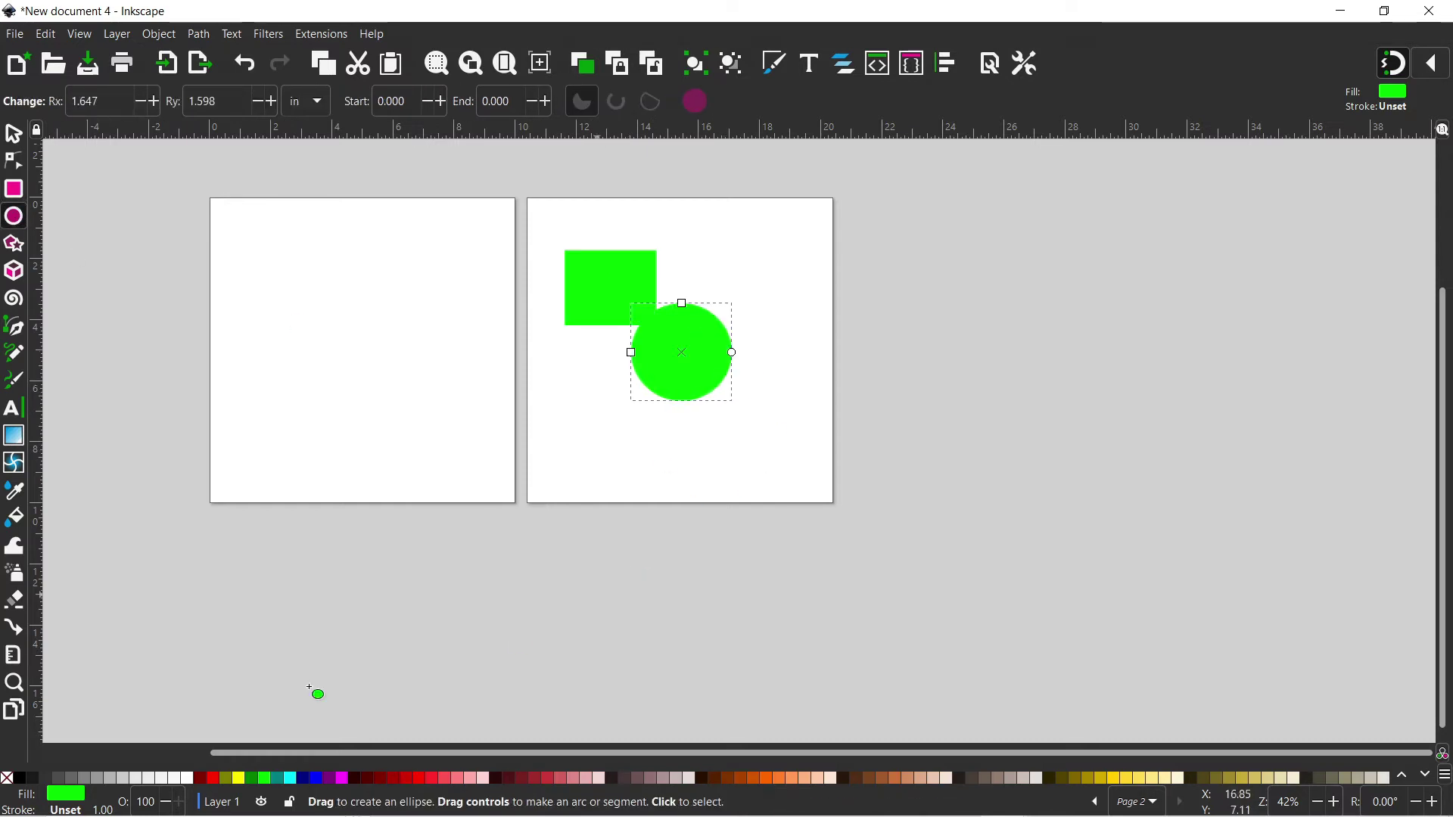
pyautogui.click(219, 780)
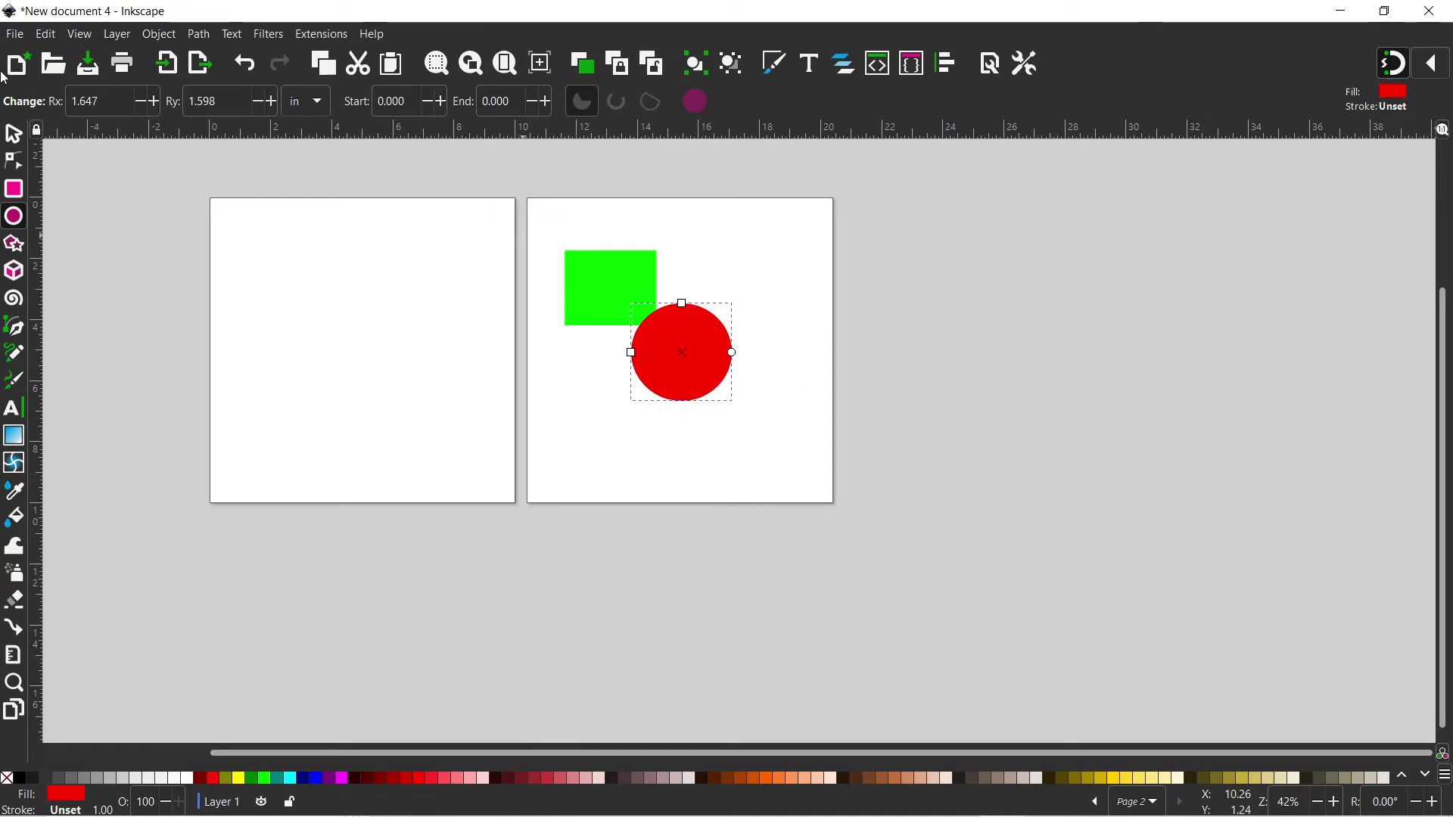
pyautogui.click(16, 136)
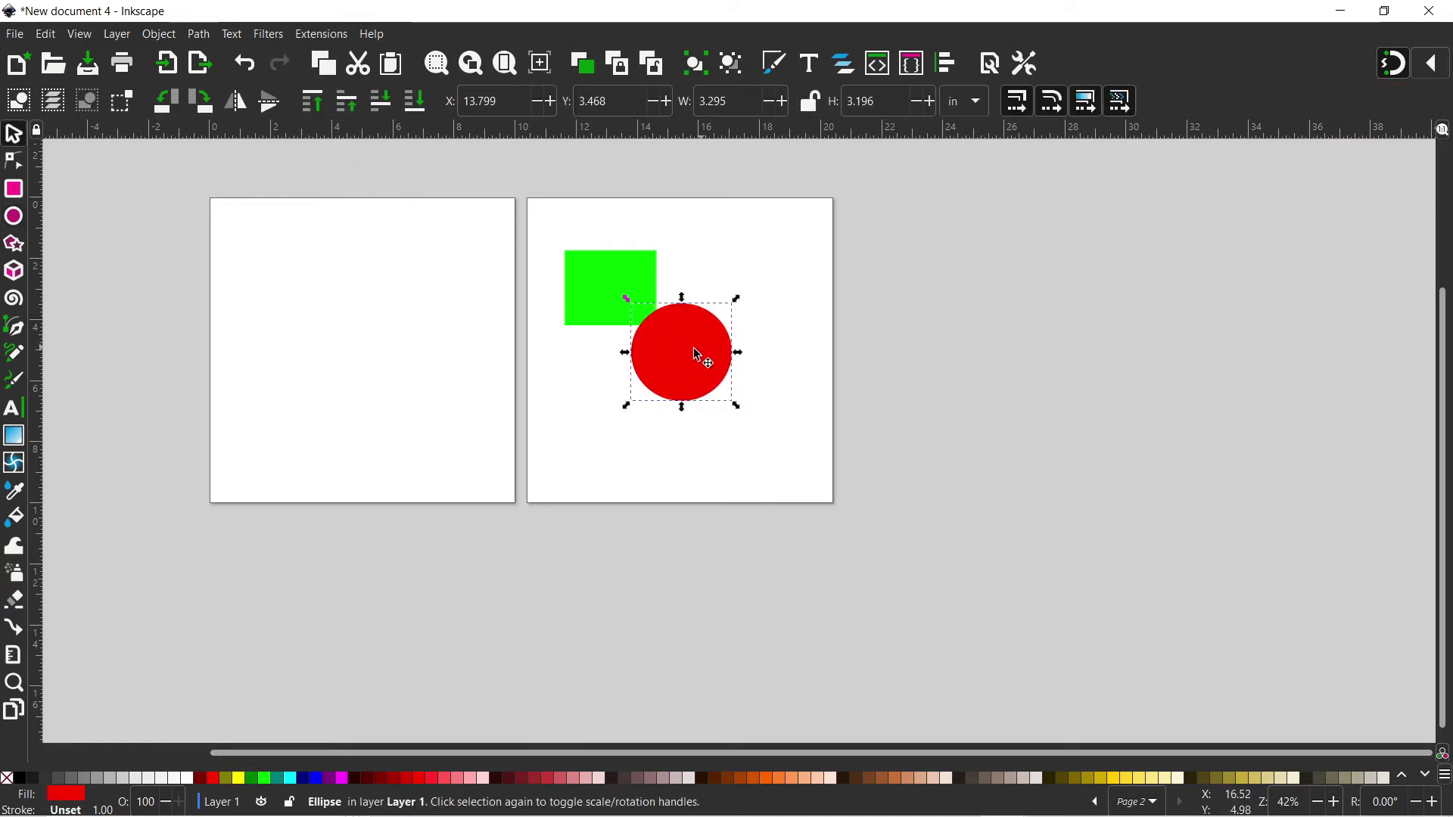
pyautogui.click(13, 711)
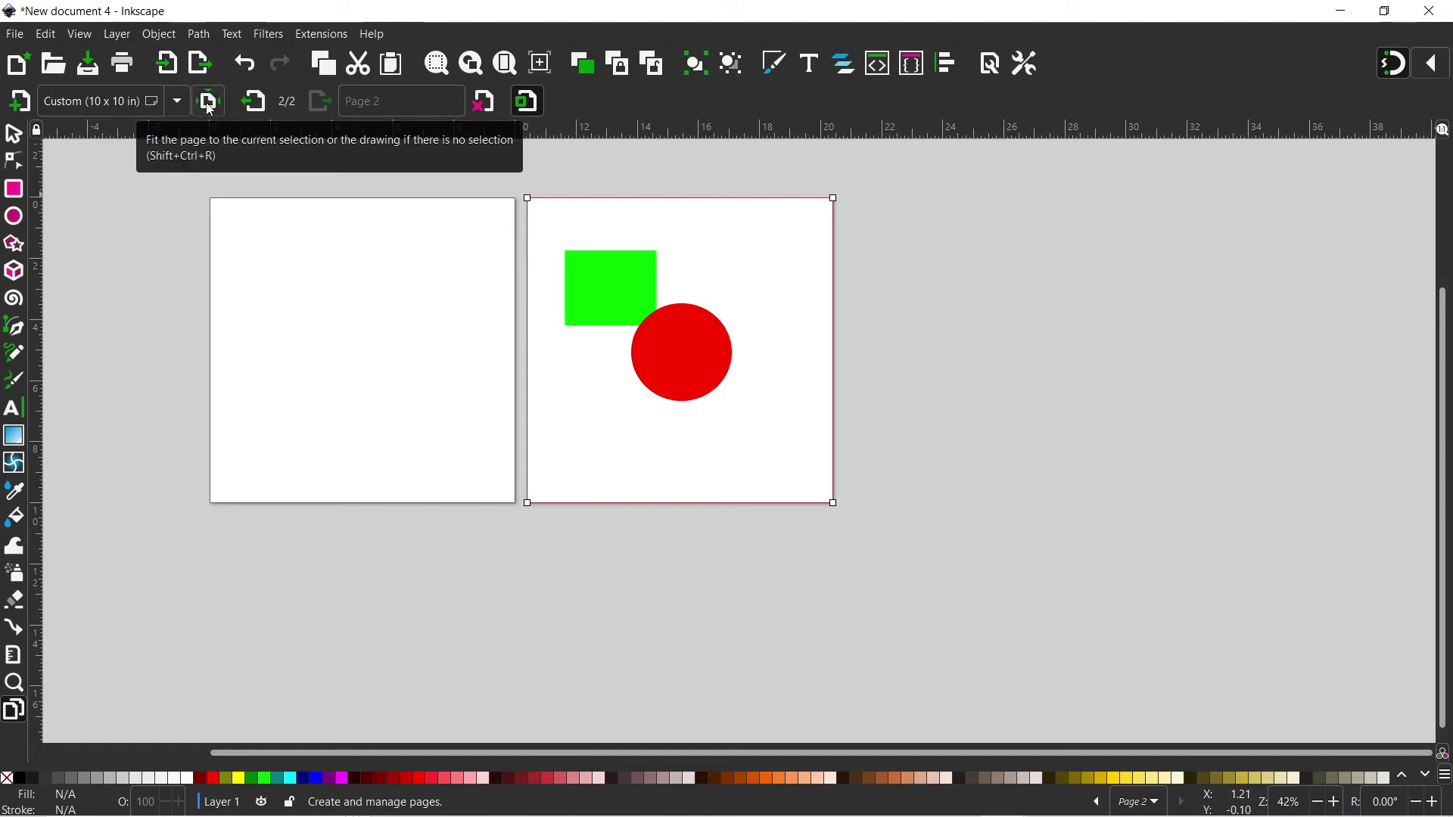
pyautogui.click(210, 104)
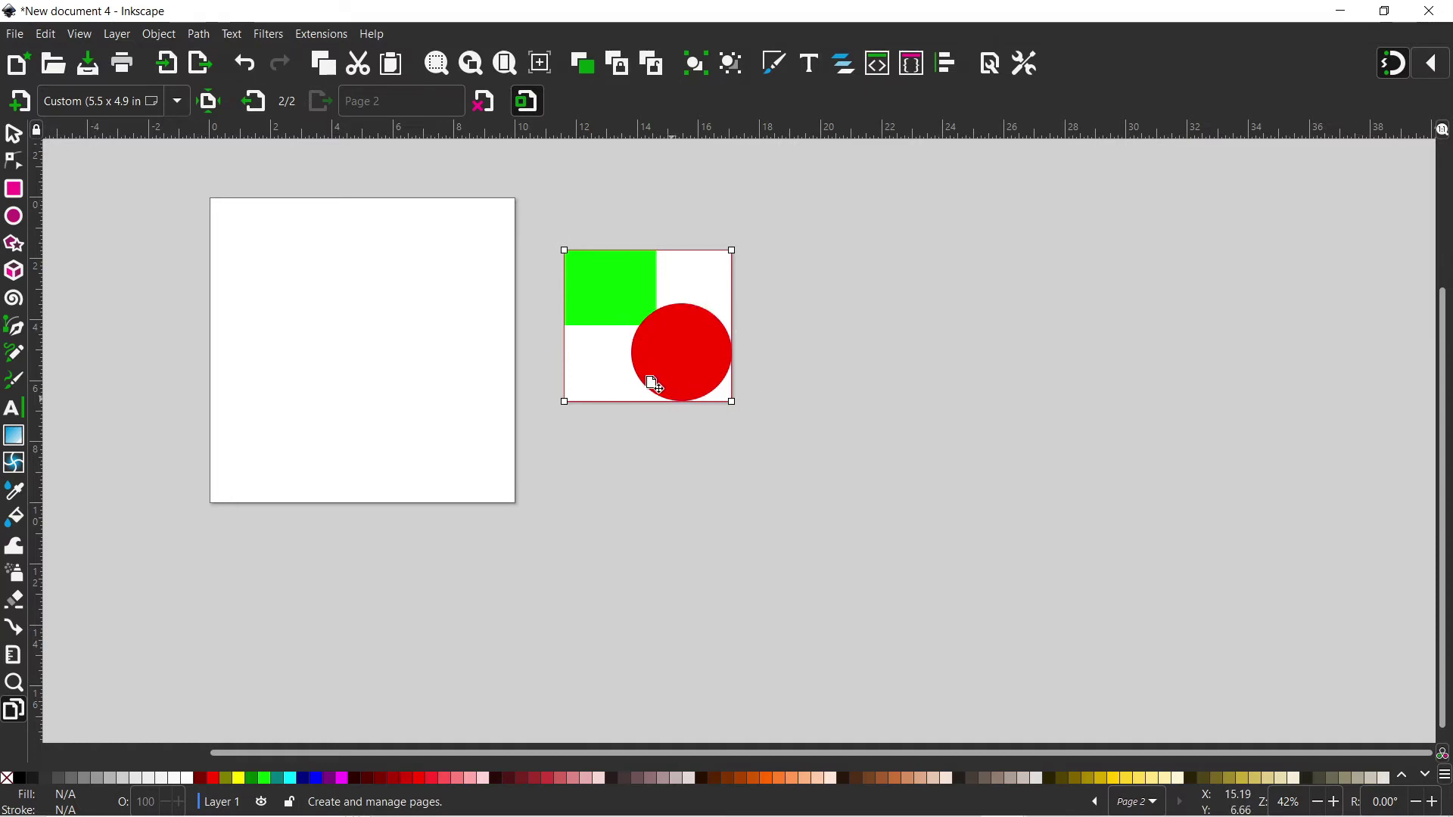
pyautogui.hotkey('ctrl', 'z')
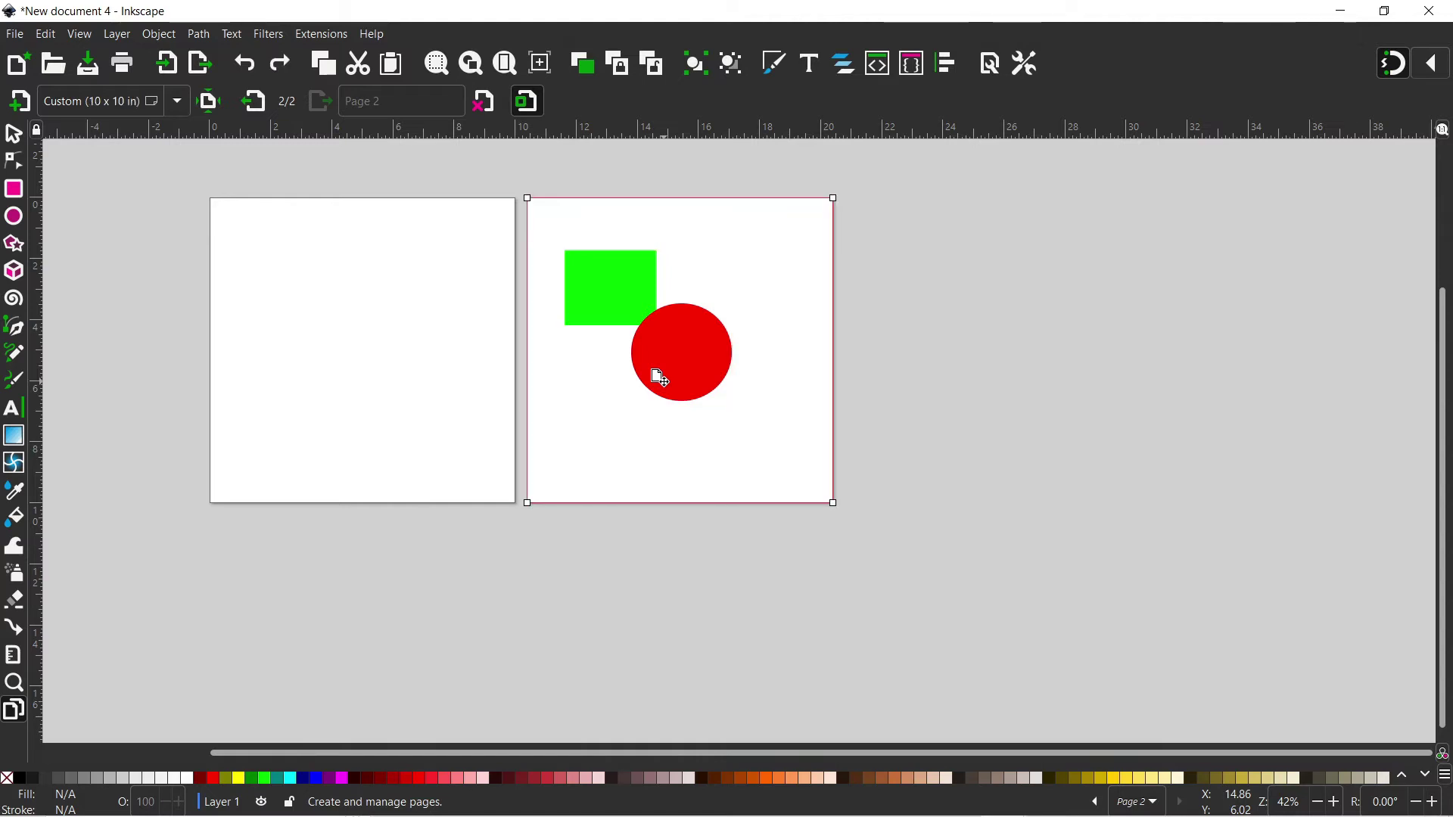
pyautogui.click(13, 133)
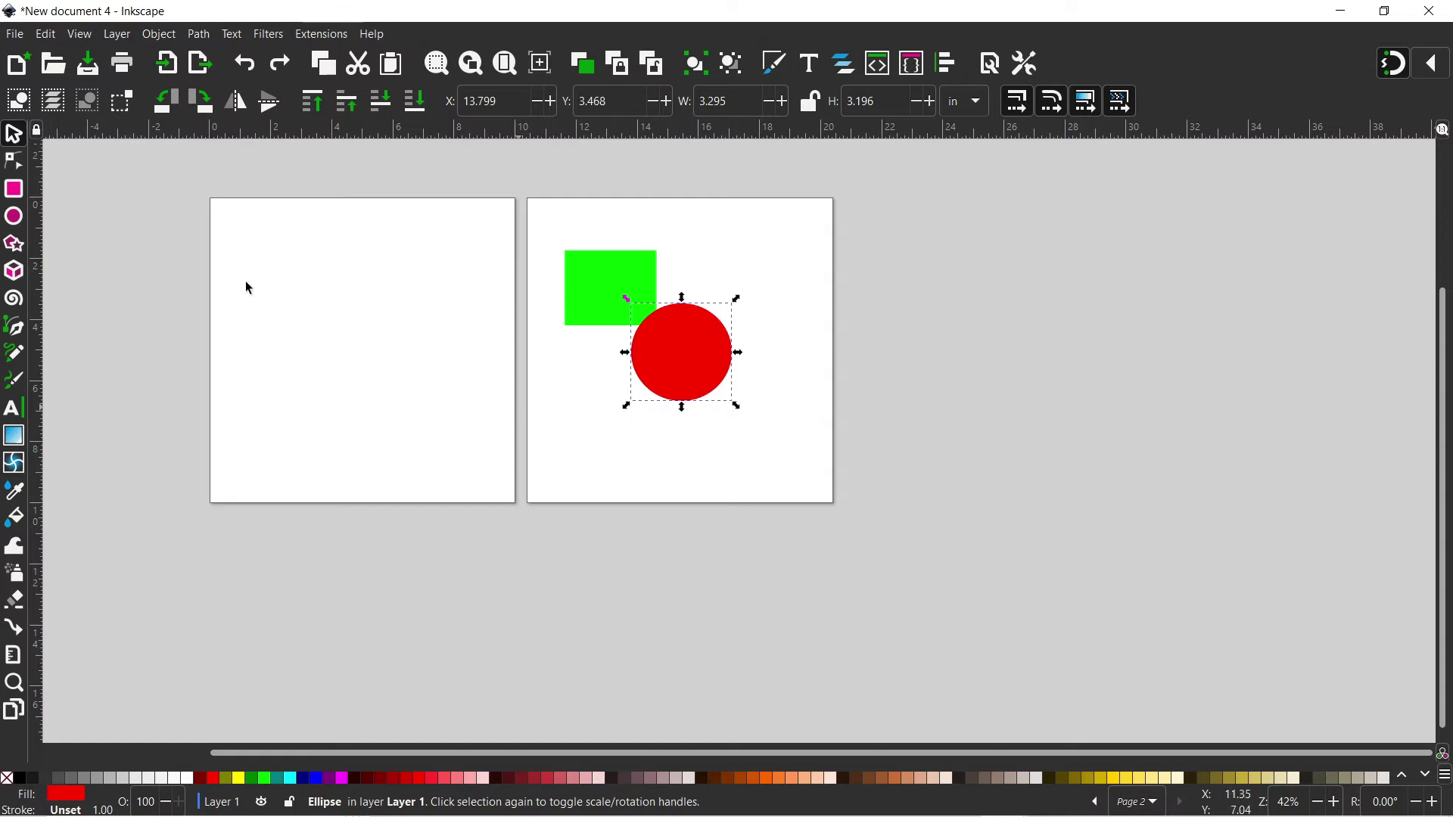
pyautogui.click(46, 35)
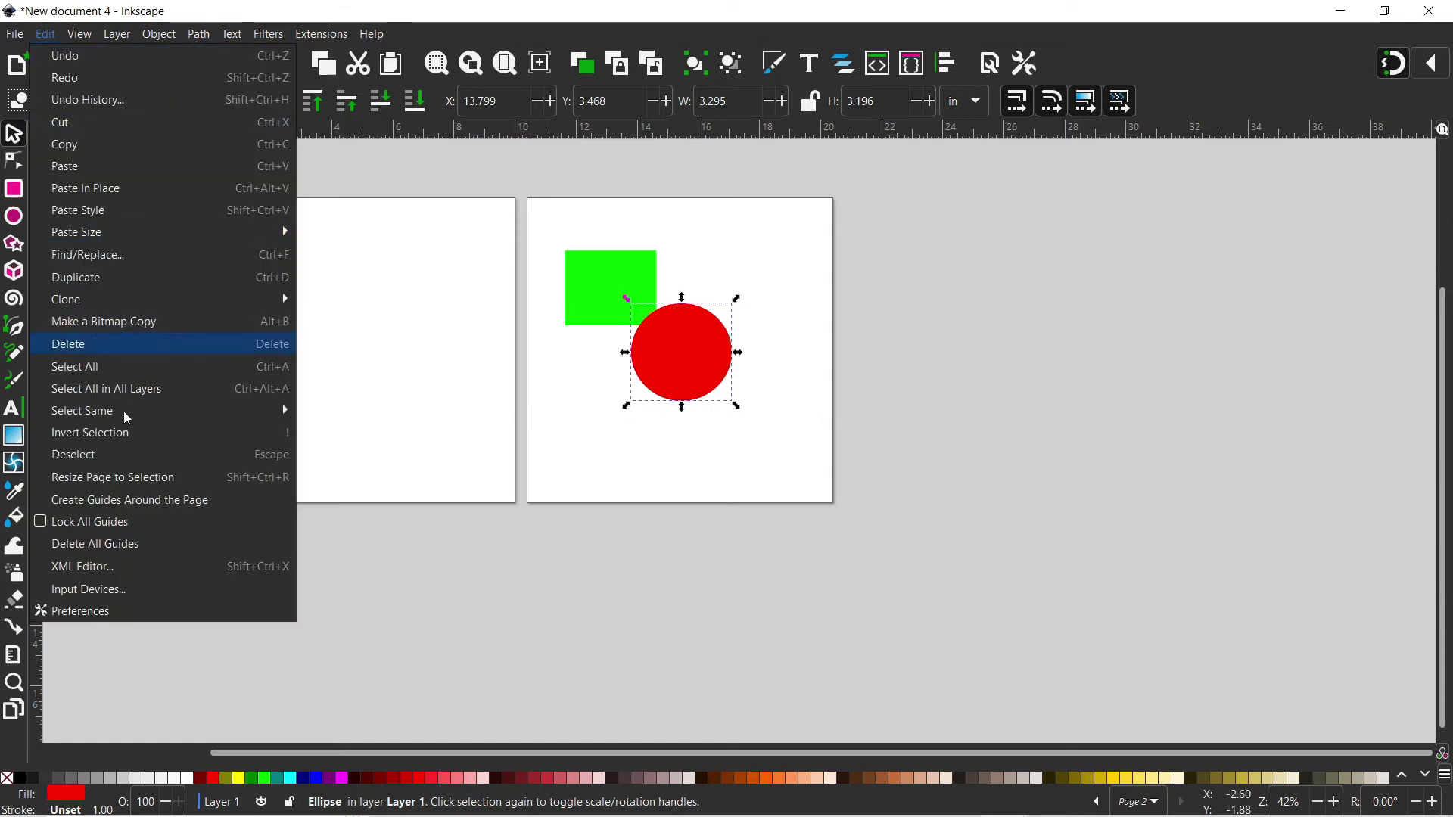
pyautogui.click(108, 481)
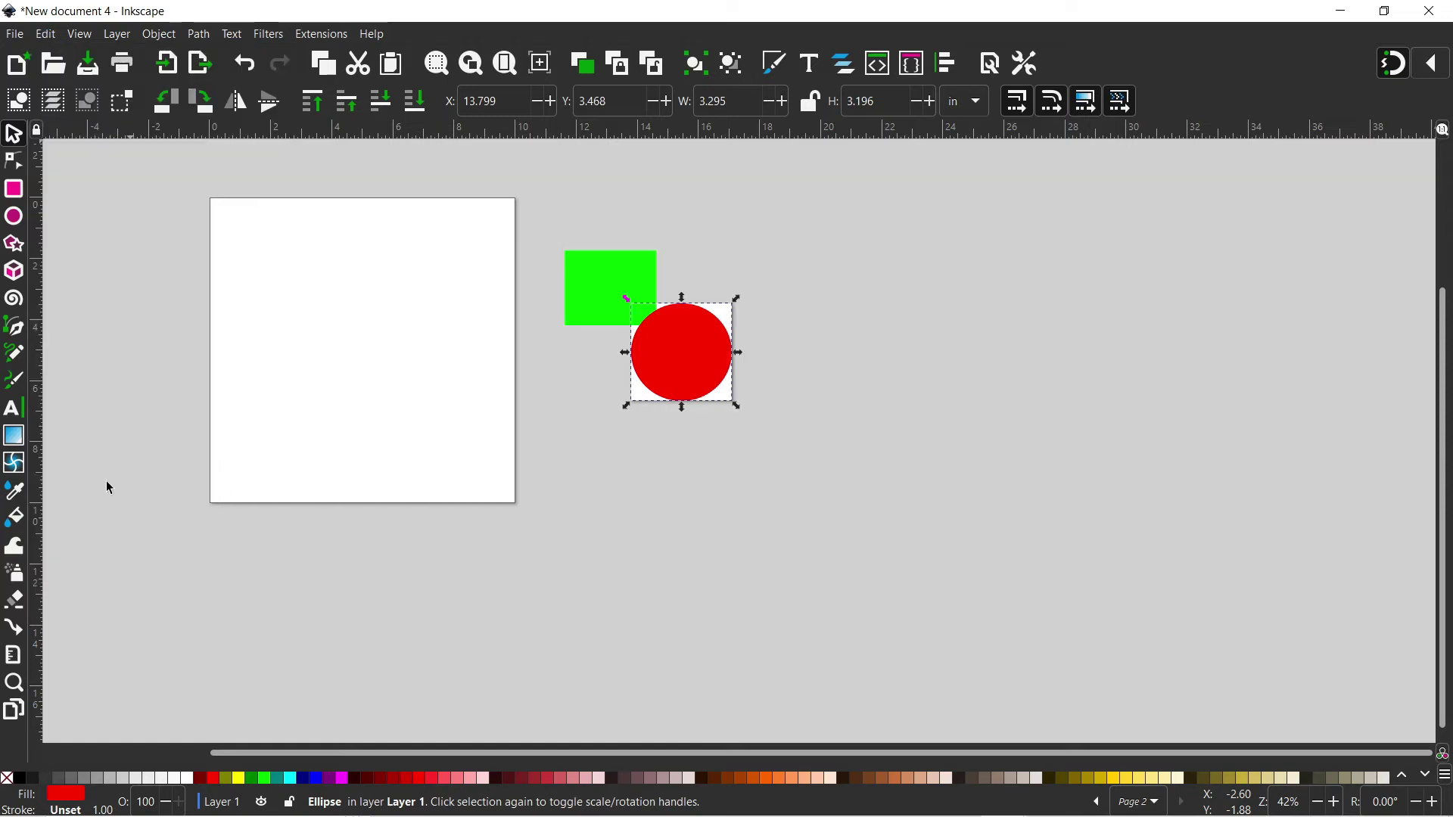
pyautogui.hotkey('ctrl', 'z')
pyautogui.hotkey('shift', 'p')
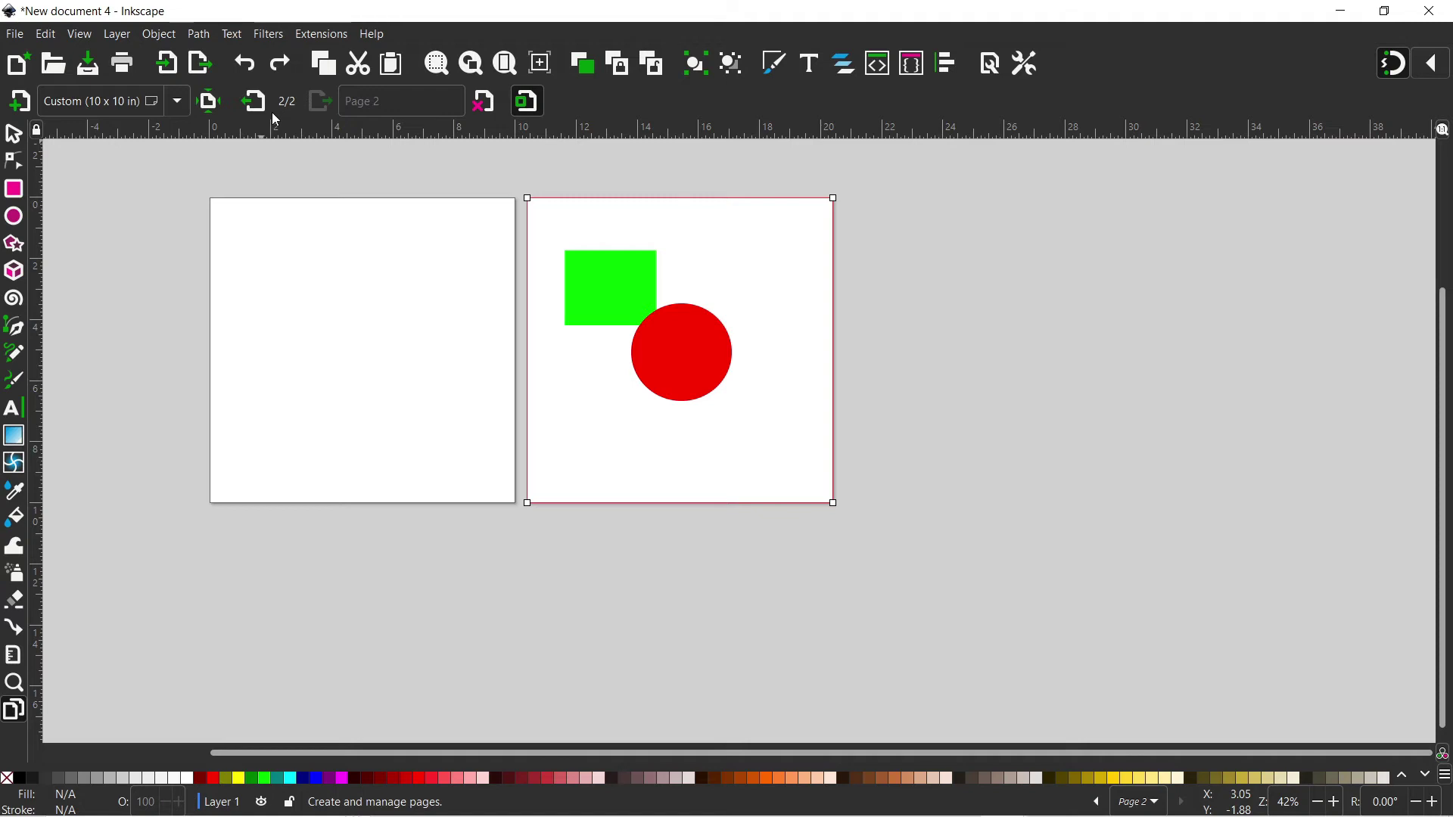
# Add a third 10 × 10 in page and put text numbers 1 and 3 on pages 1 and 3
pyautogui.click(20, 100)
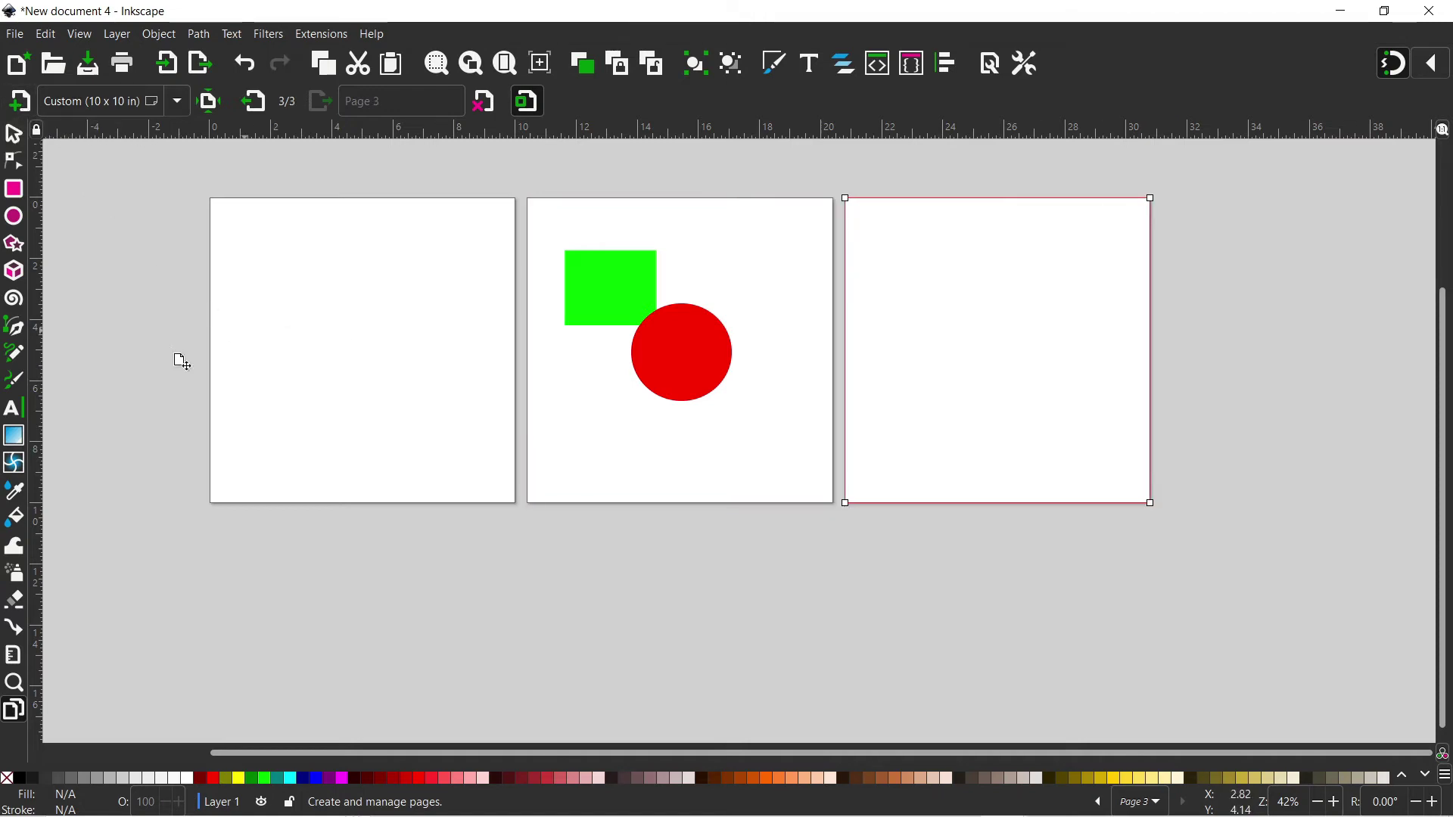
pyautogui.press('t')
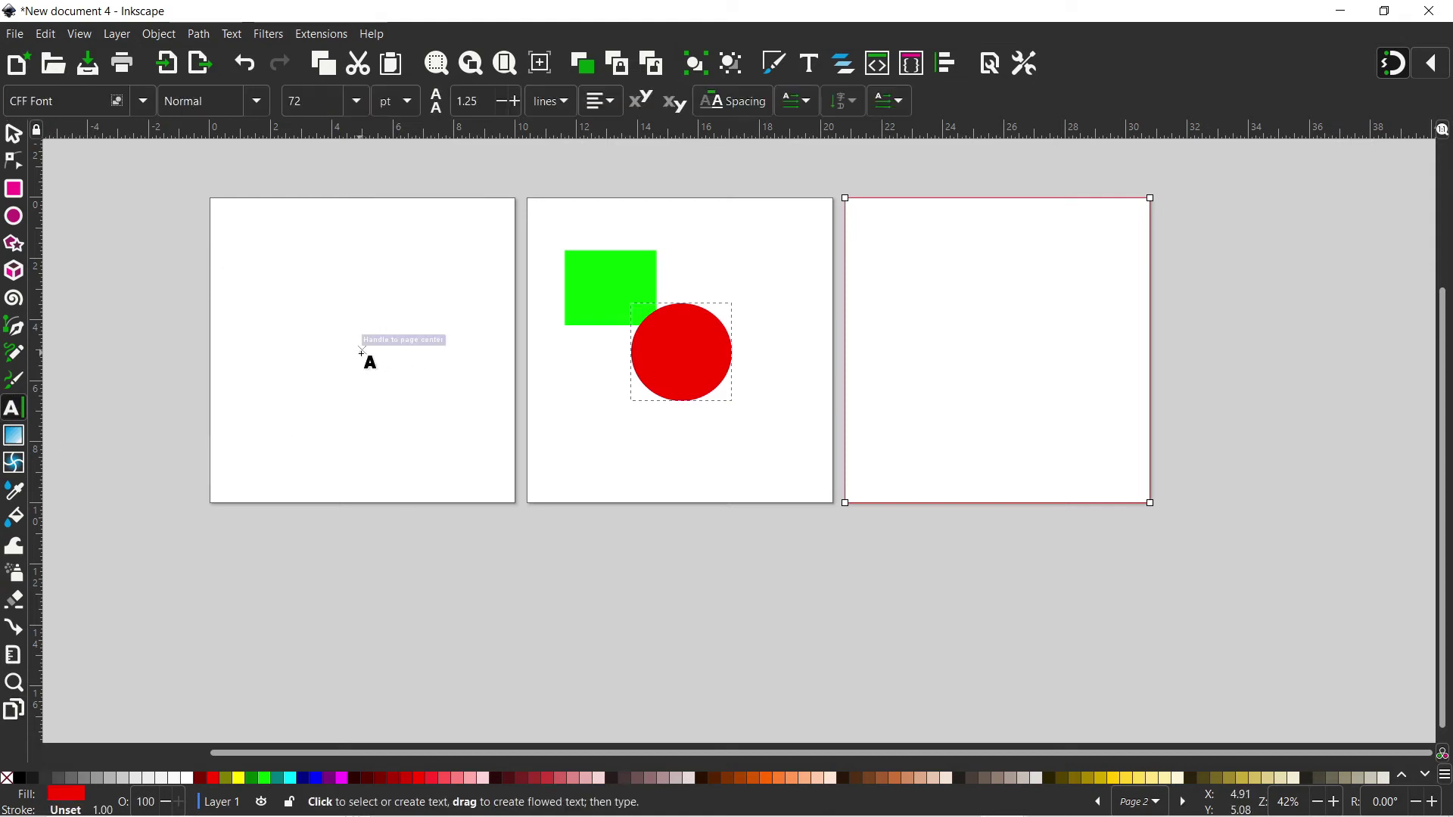
pyautogui.click(363, 349)
pyautogui.write('I')
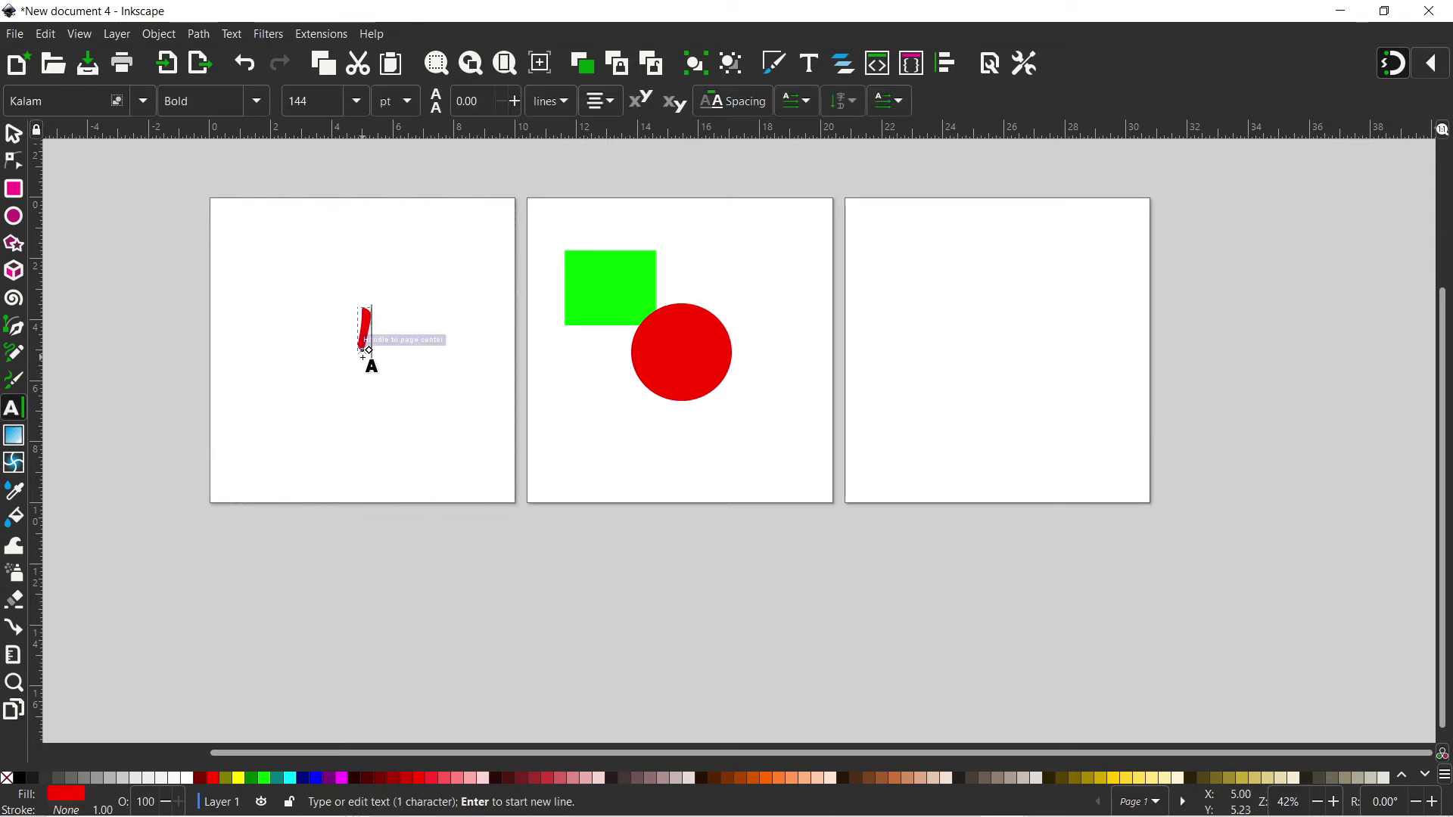
pyautogui.click(978, 373)
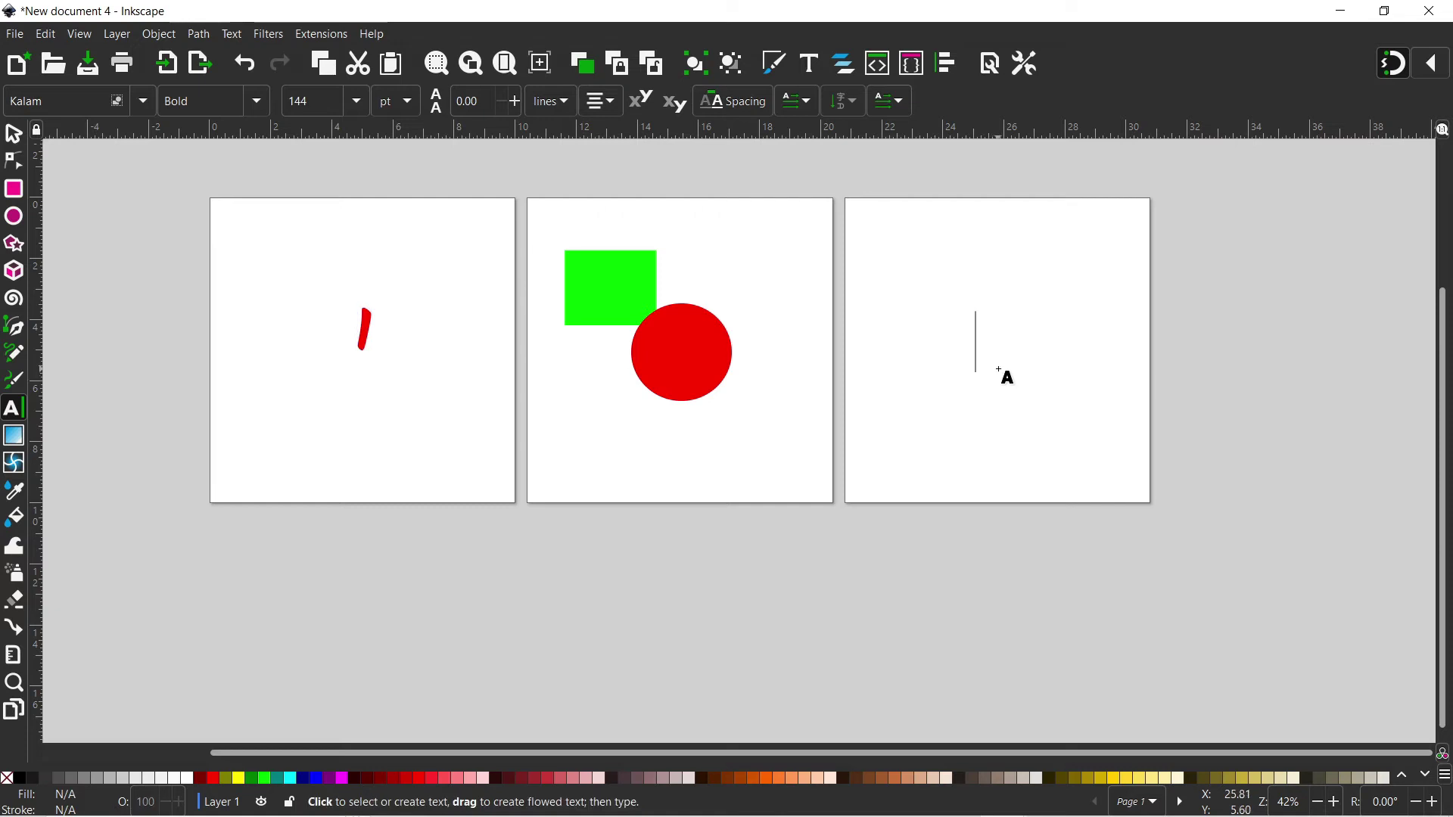
pyautogui.write('3')
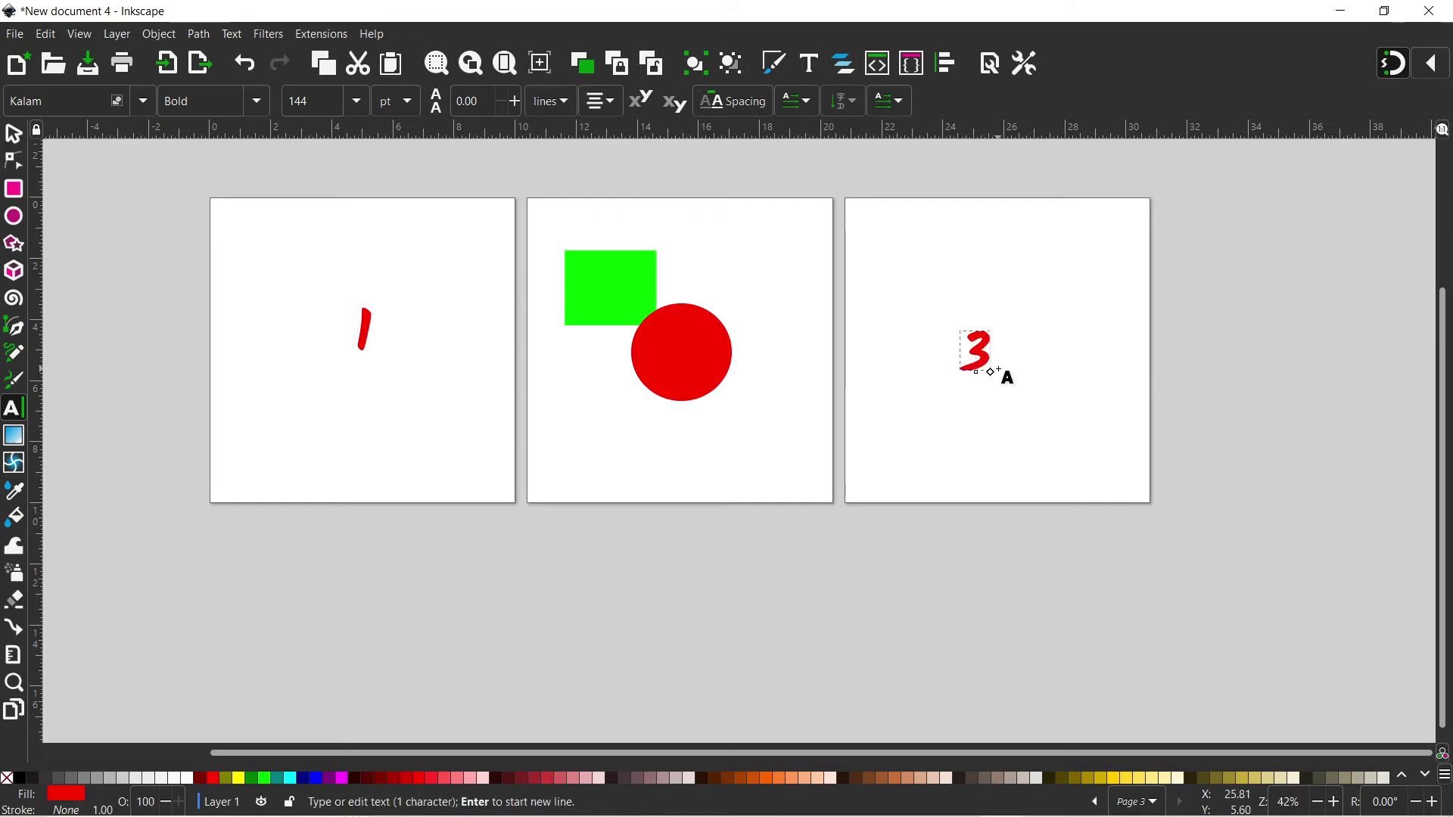
pyautogui.click(15, 713)
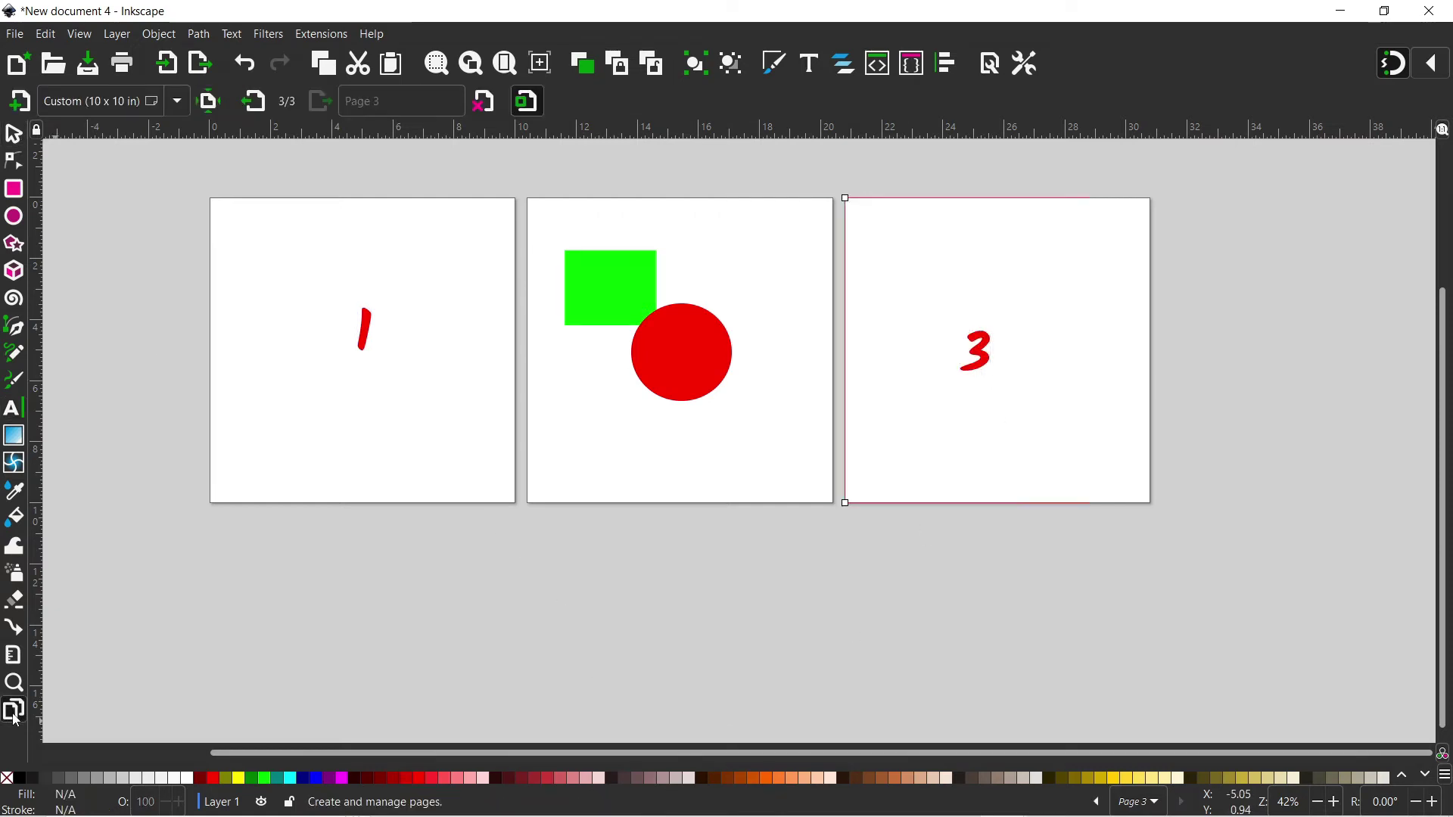
pyautogui.click(752, 281)
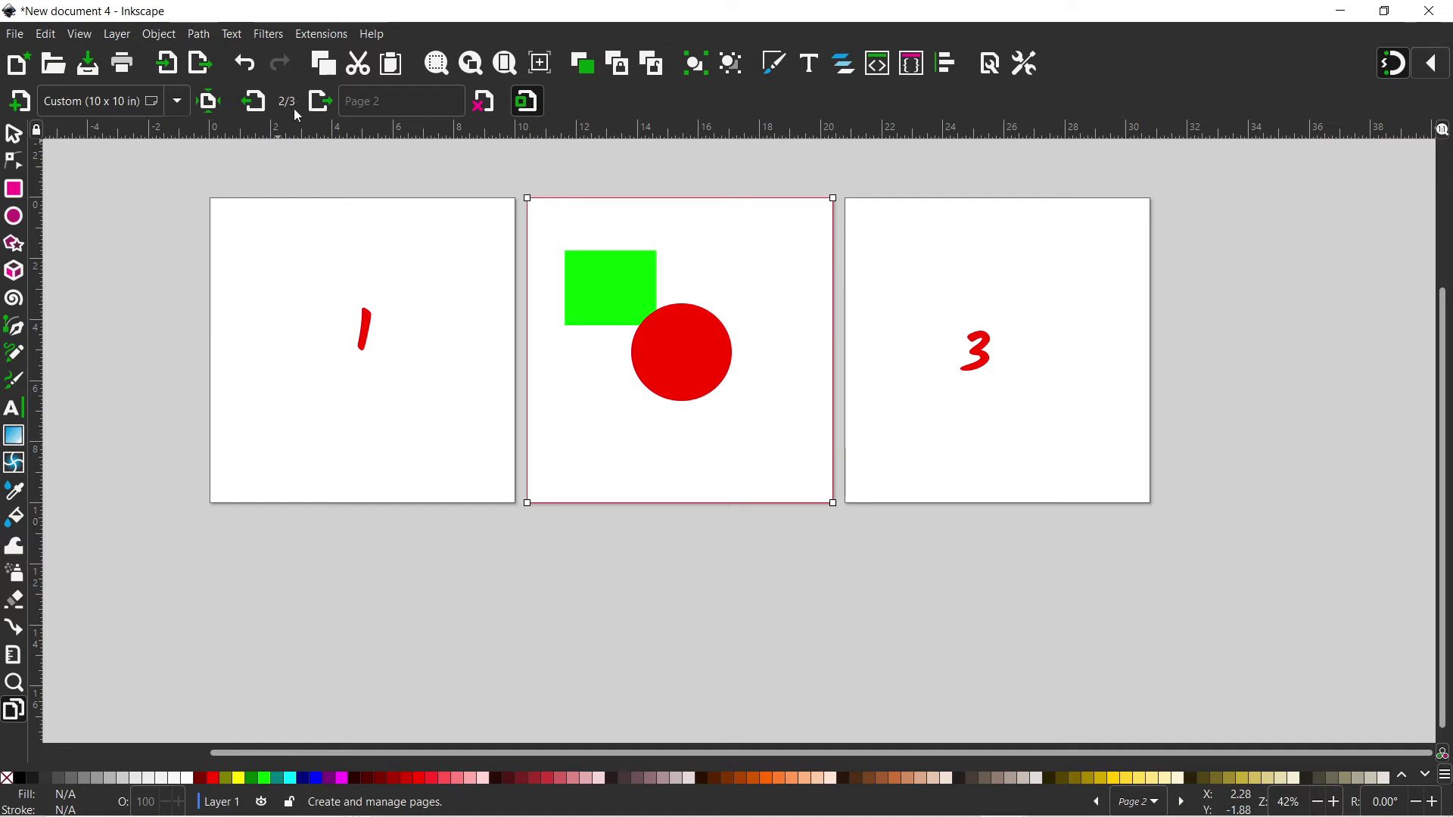
pyautogui.click(255, 101)
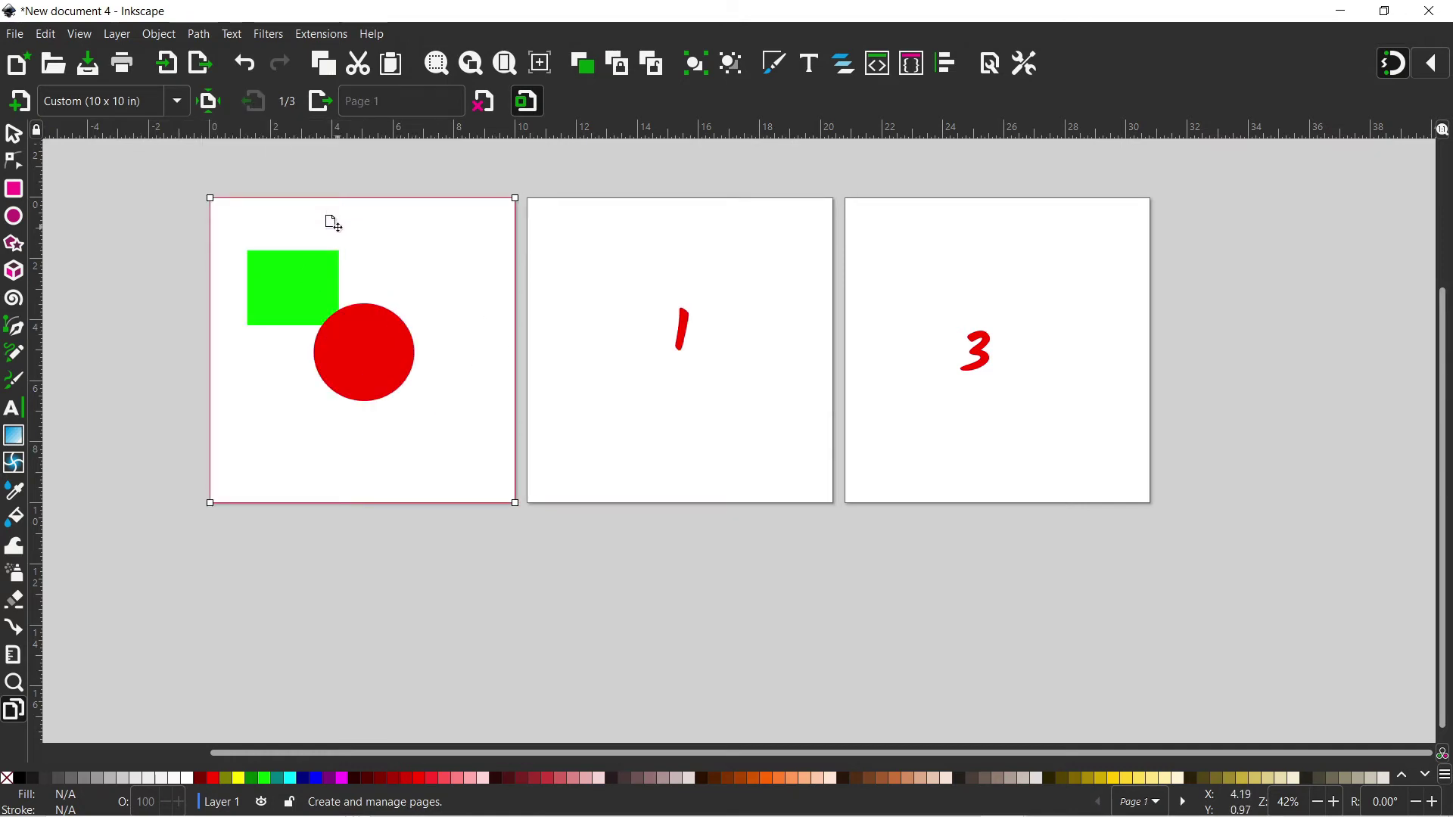
pyautogui.click(323, 107)
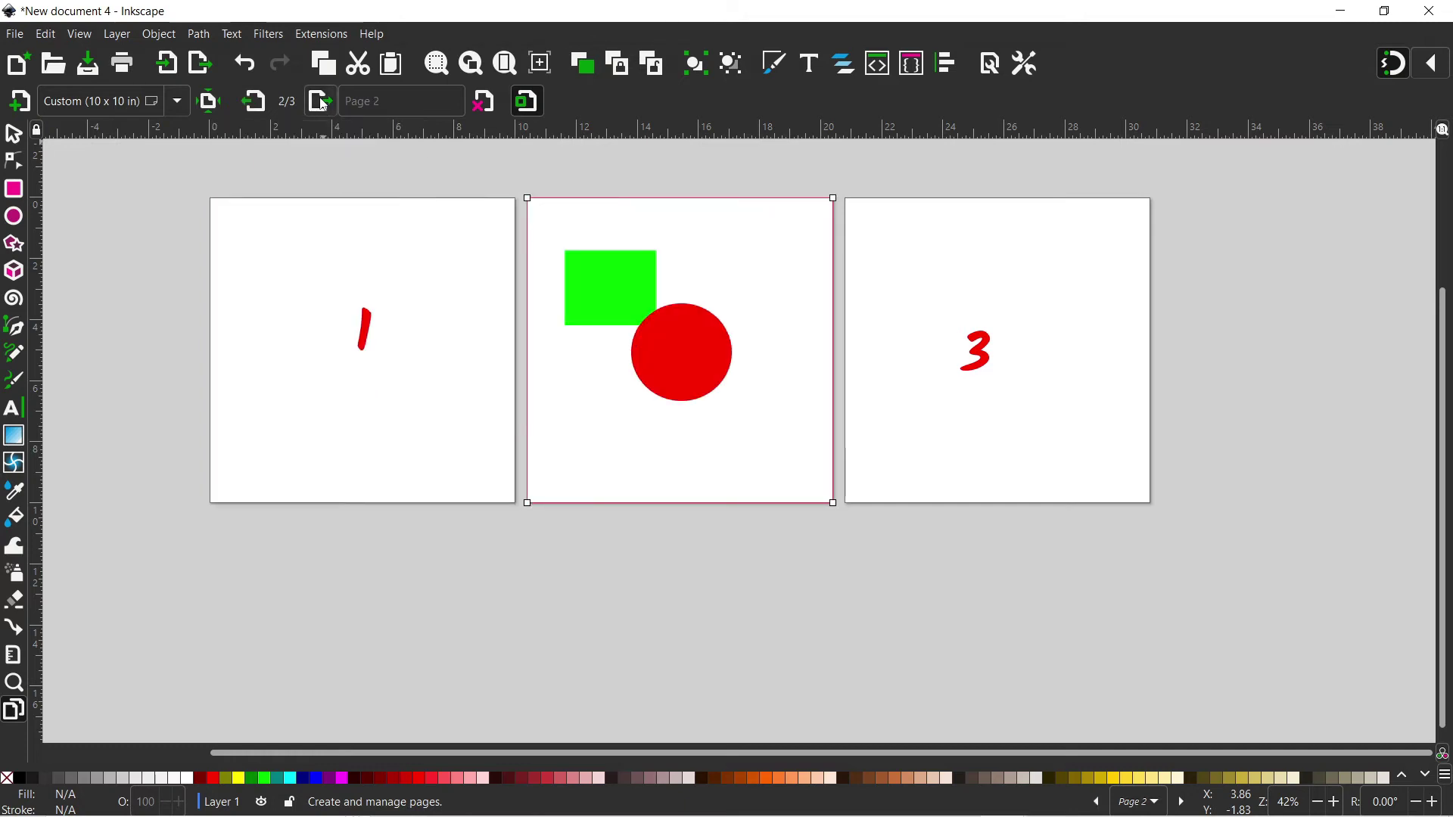
pyautogui.click(323, 106)
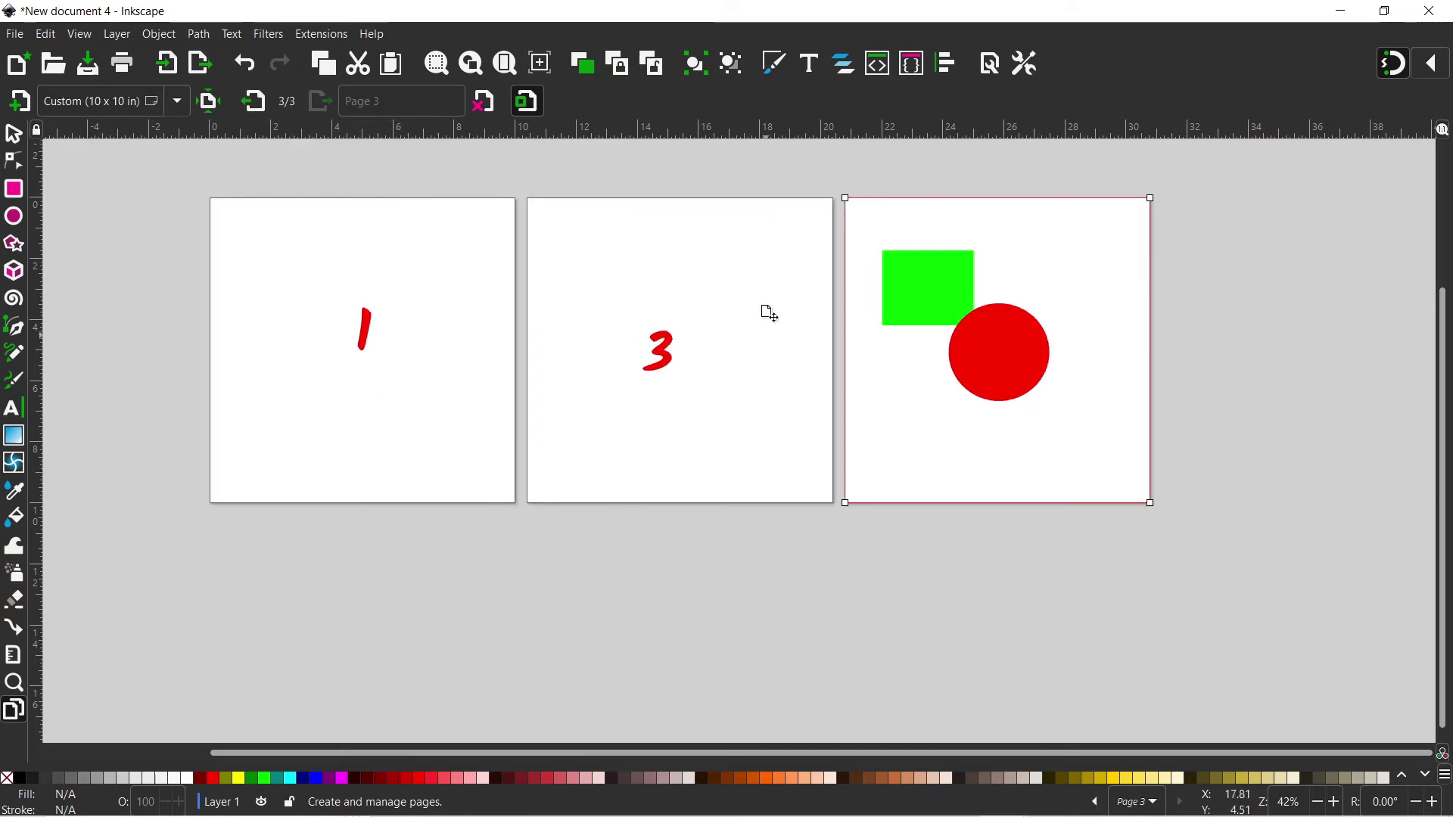
pyautogui.click(762, 289)
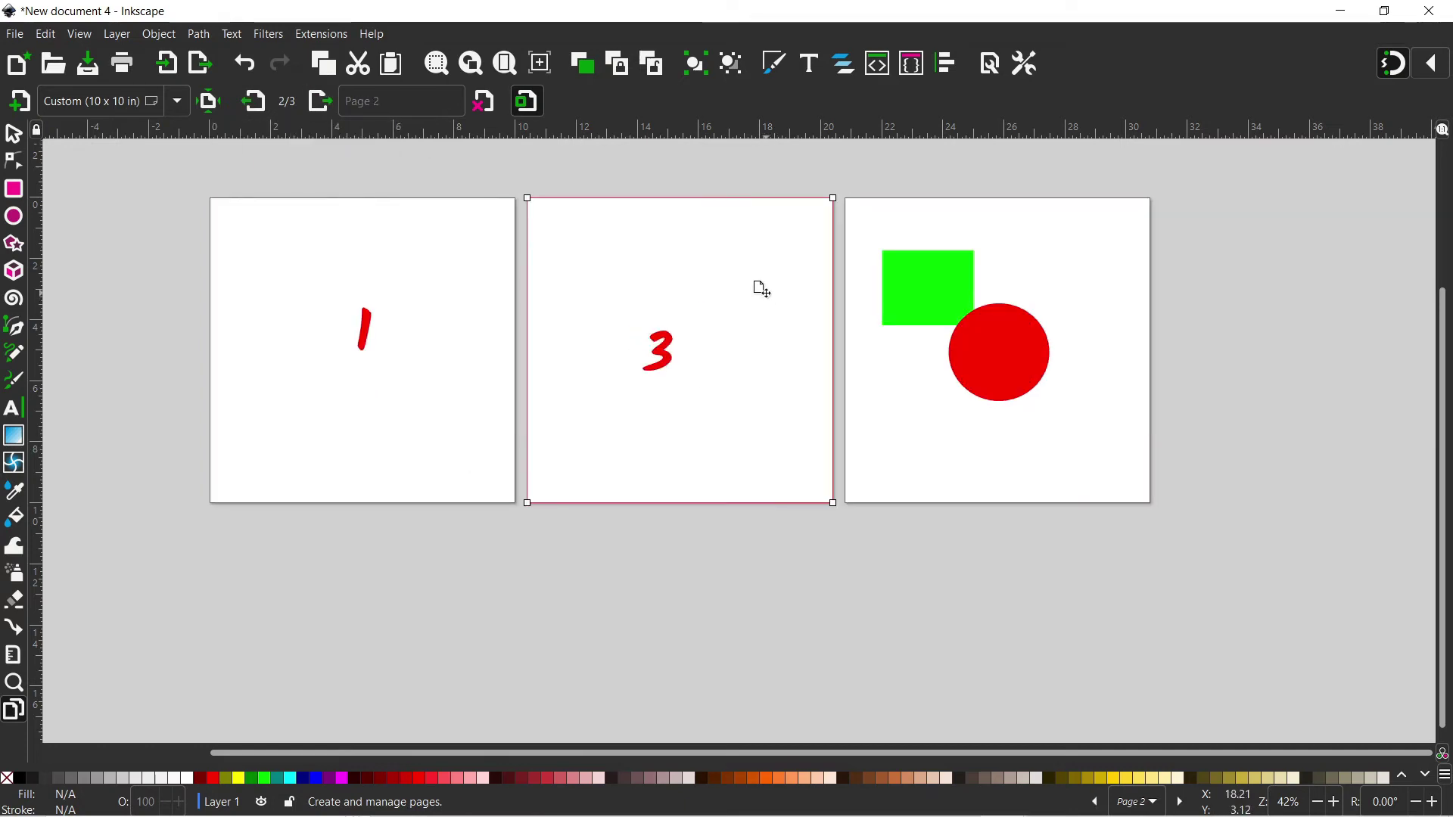
pyautogui.click(258, 103)
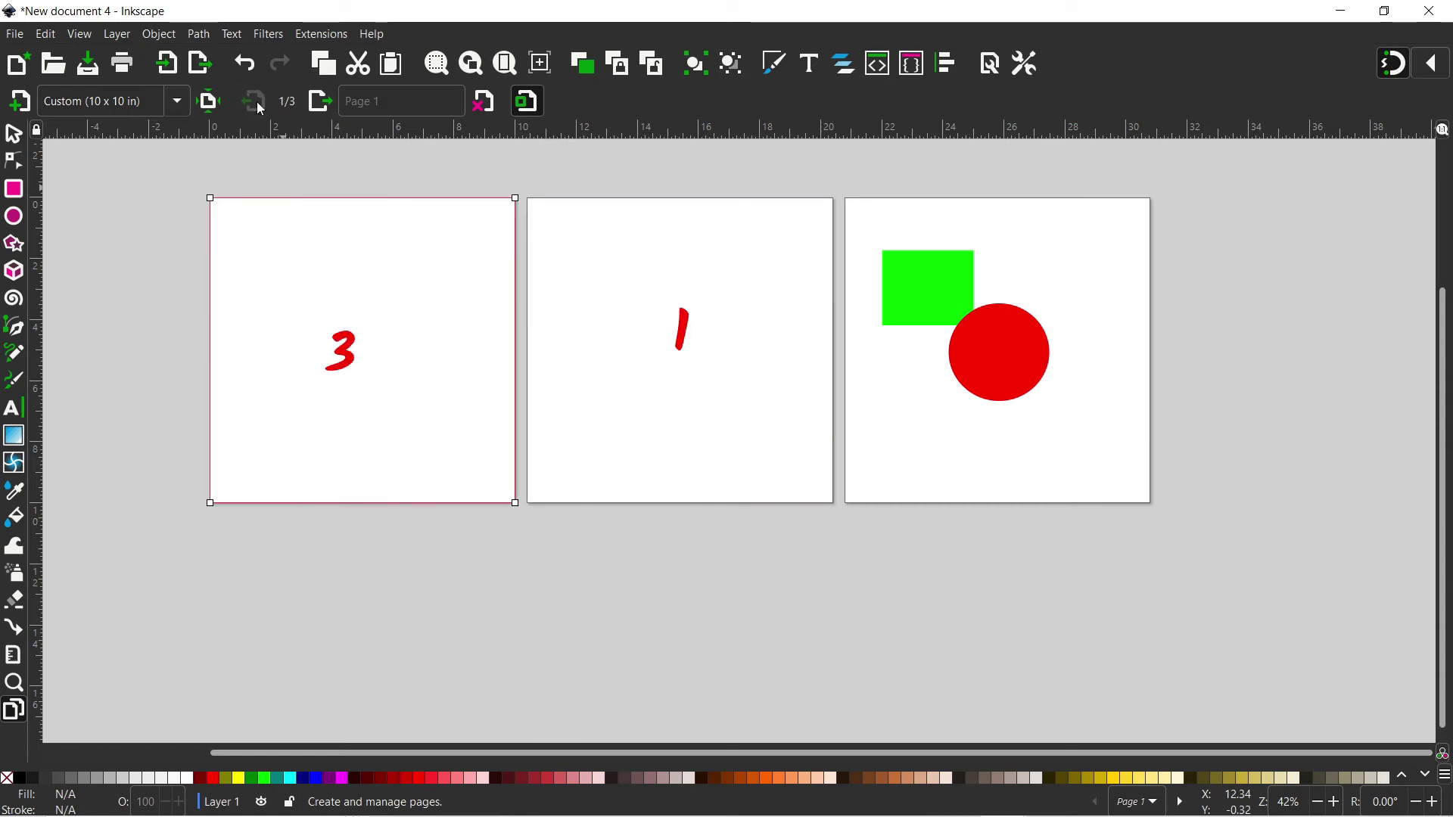
pyautogui.click(320, 103)
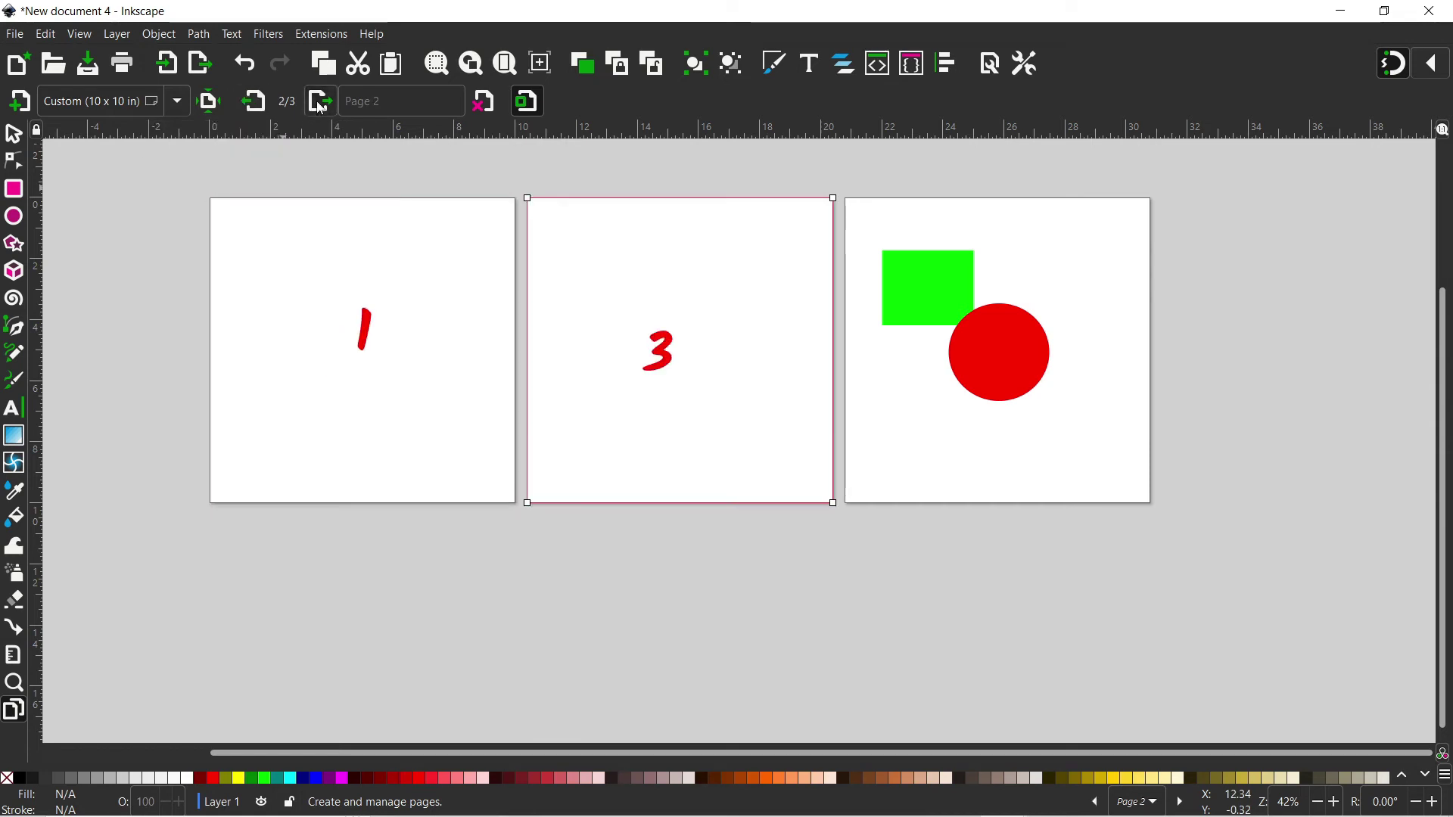
pyautogui.click(321, 103)
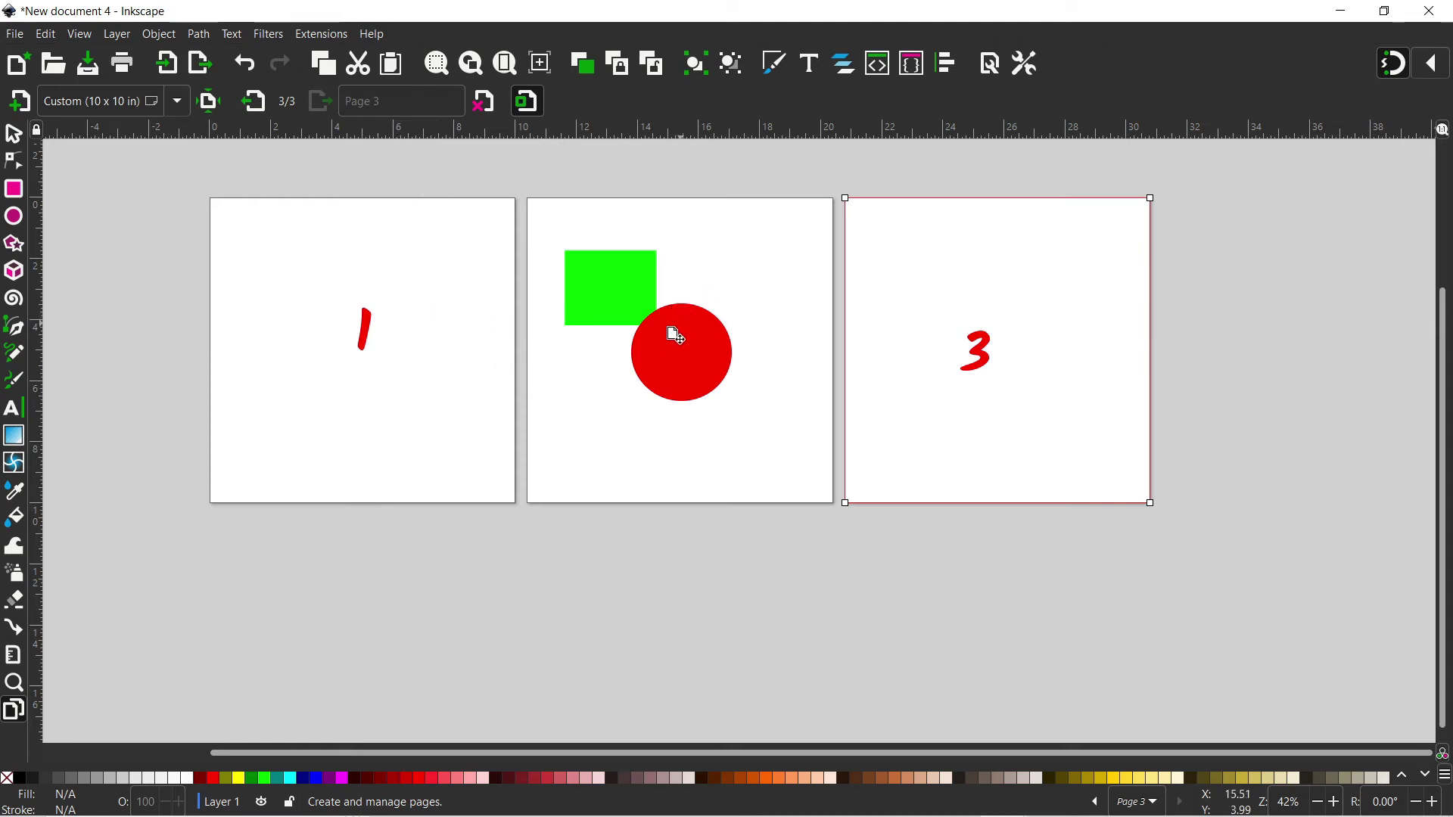
# Label page 2 'Drawing', then move it to third place and back to second
pyautogui.click(658, 294)
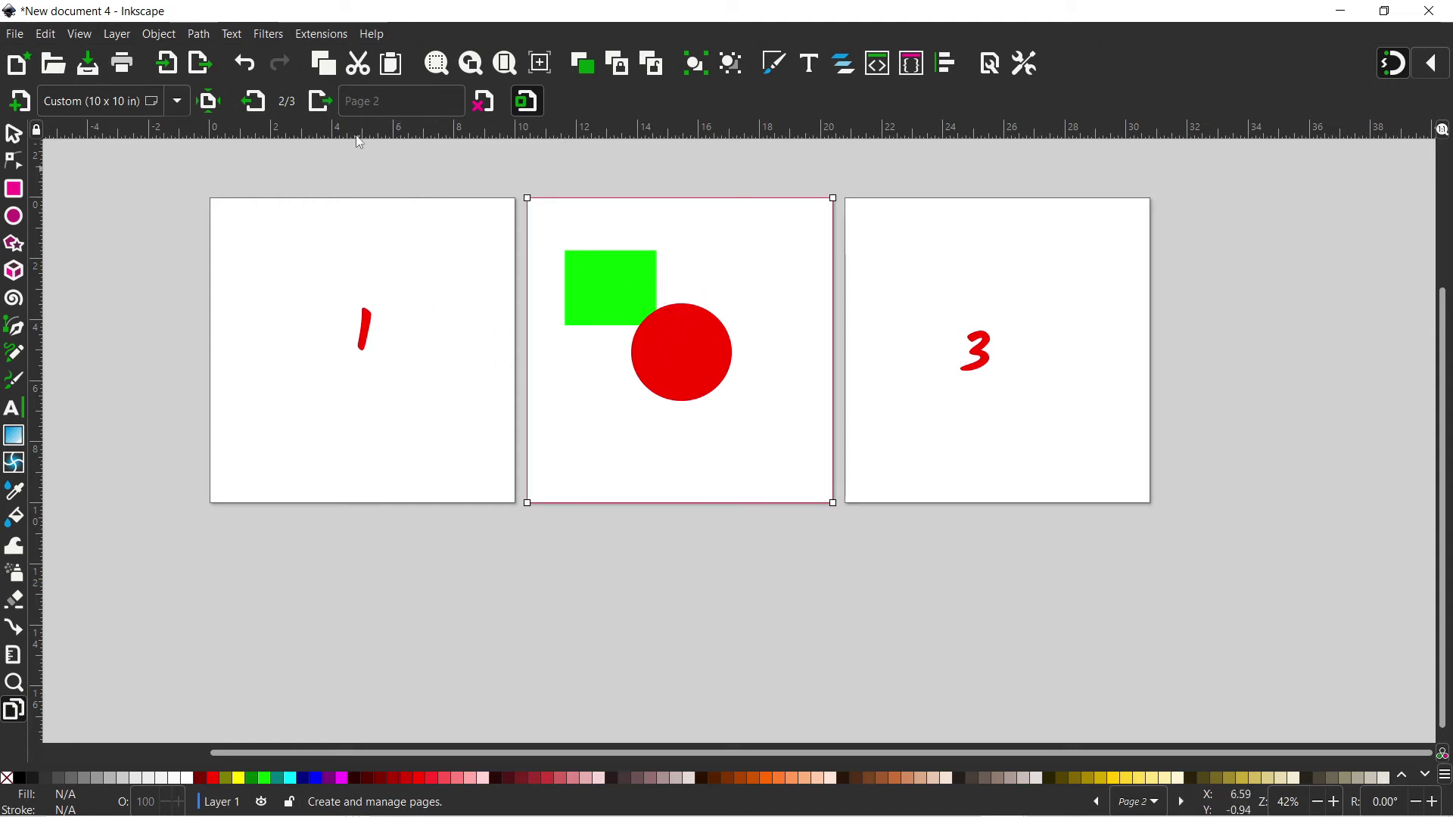
pyautogui.click(389, 101)
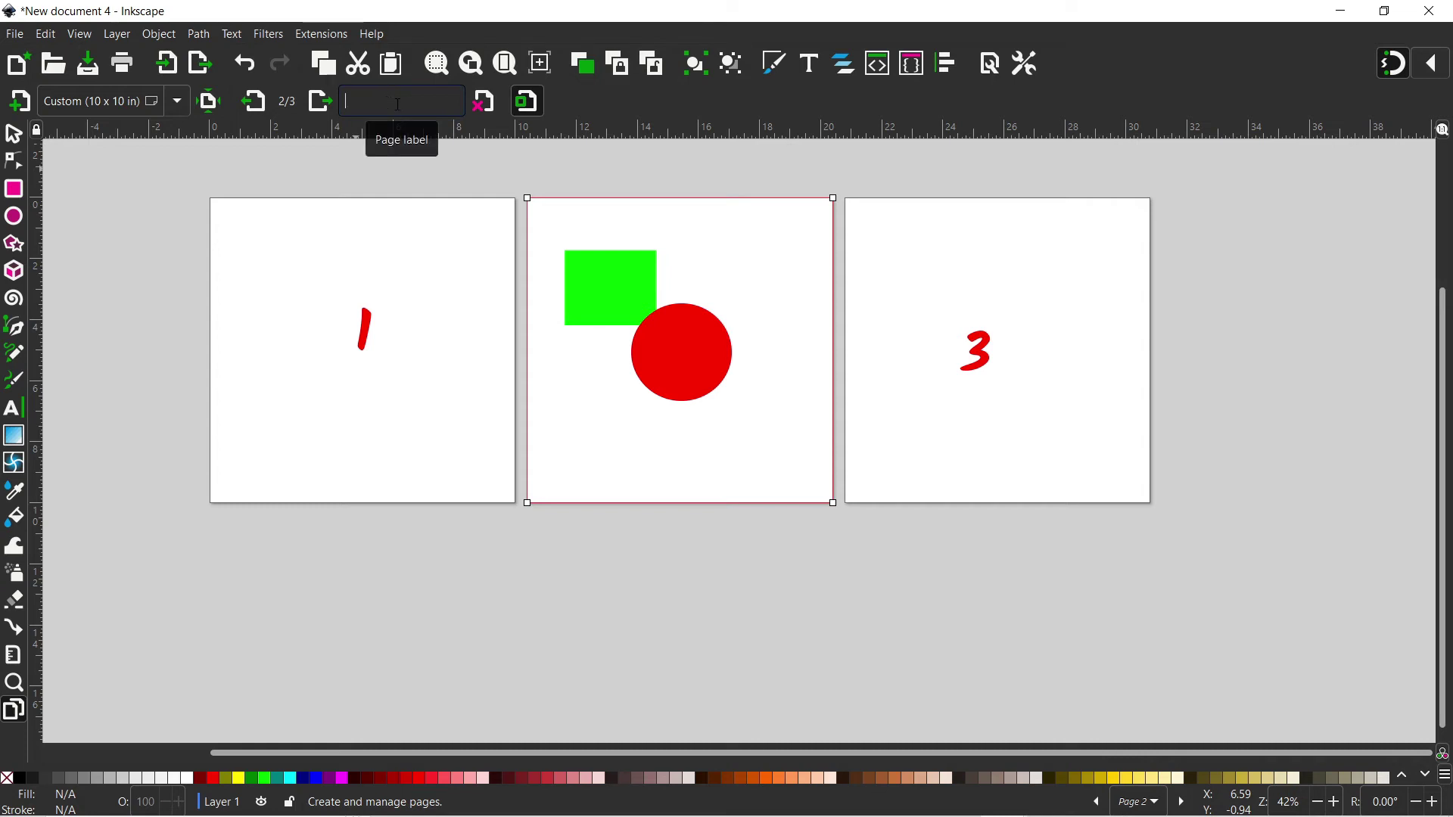
pyautogui.write('Drawing')
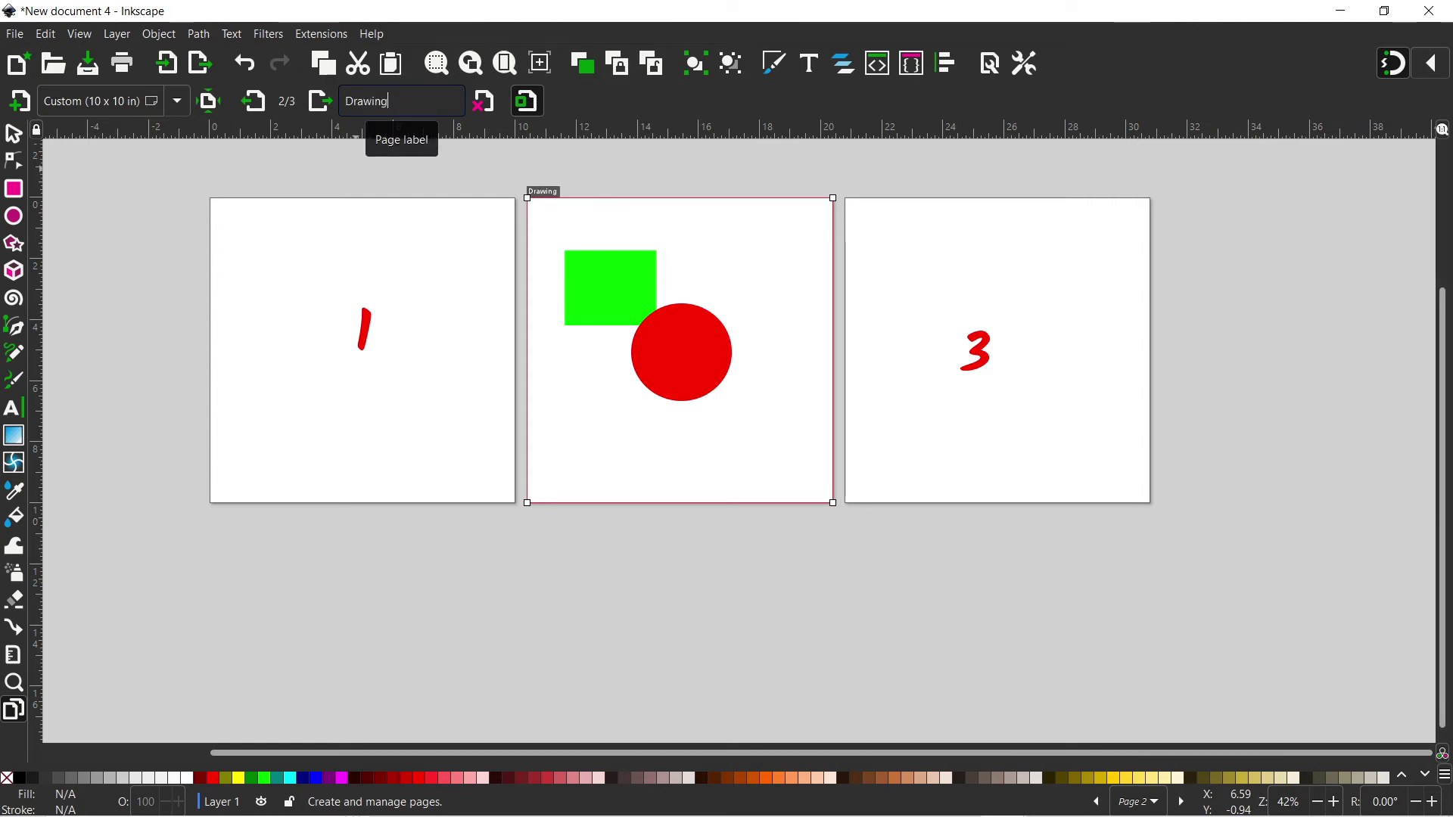
pyautogui.click(541, 229)
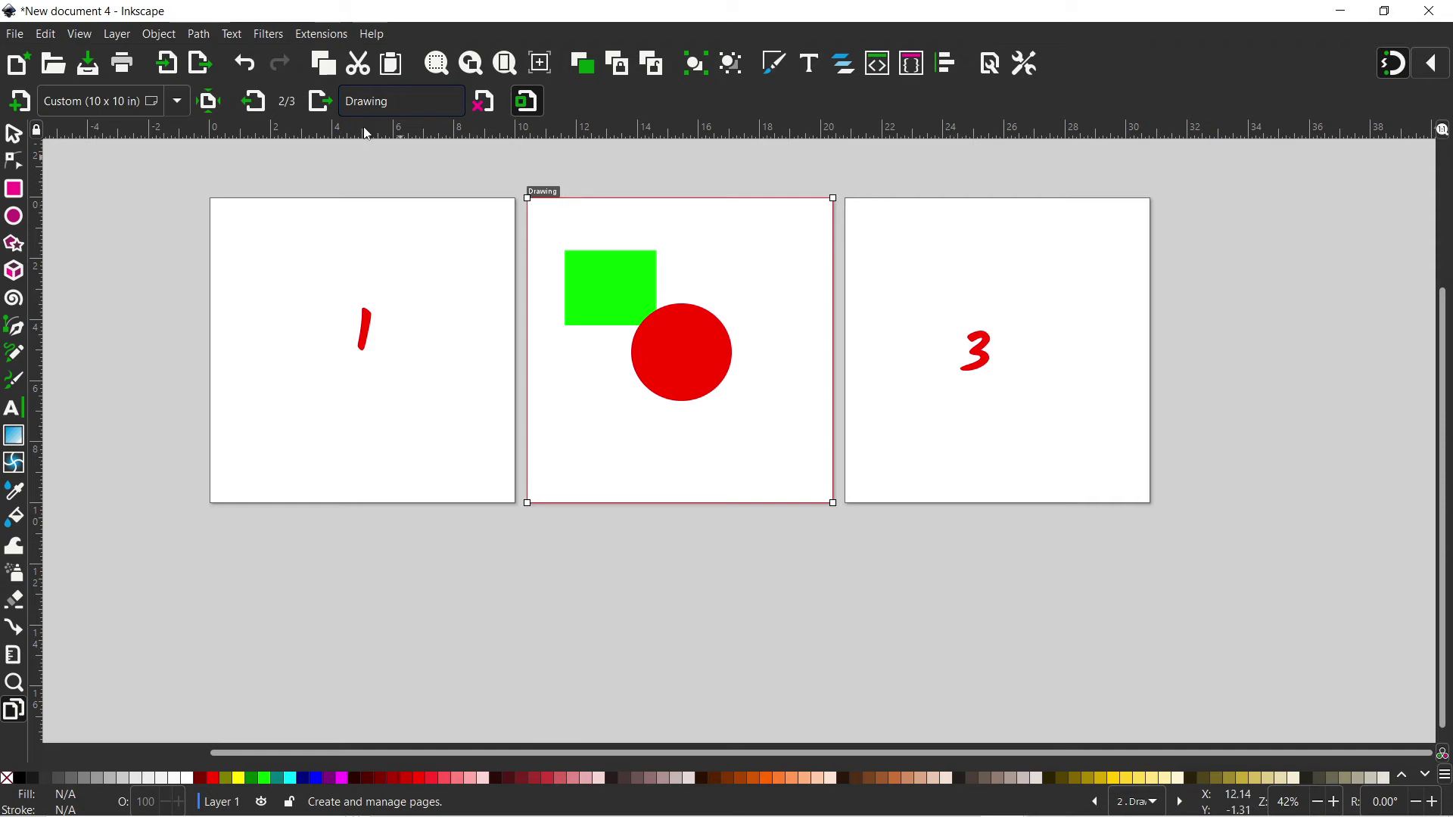
pyautogui.click(323, 101)
pyautogui.click(254, 100)
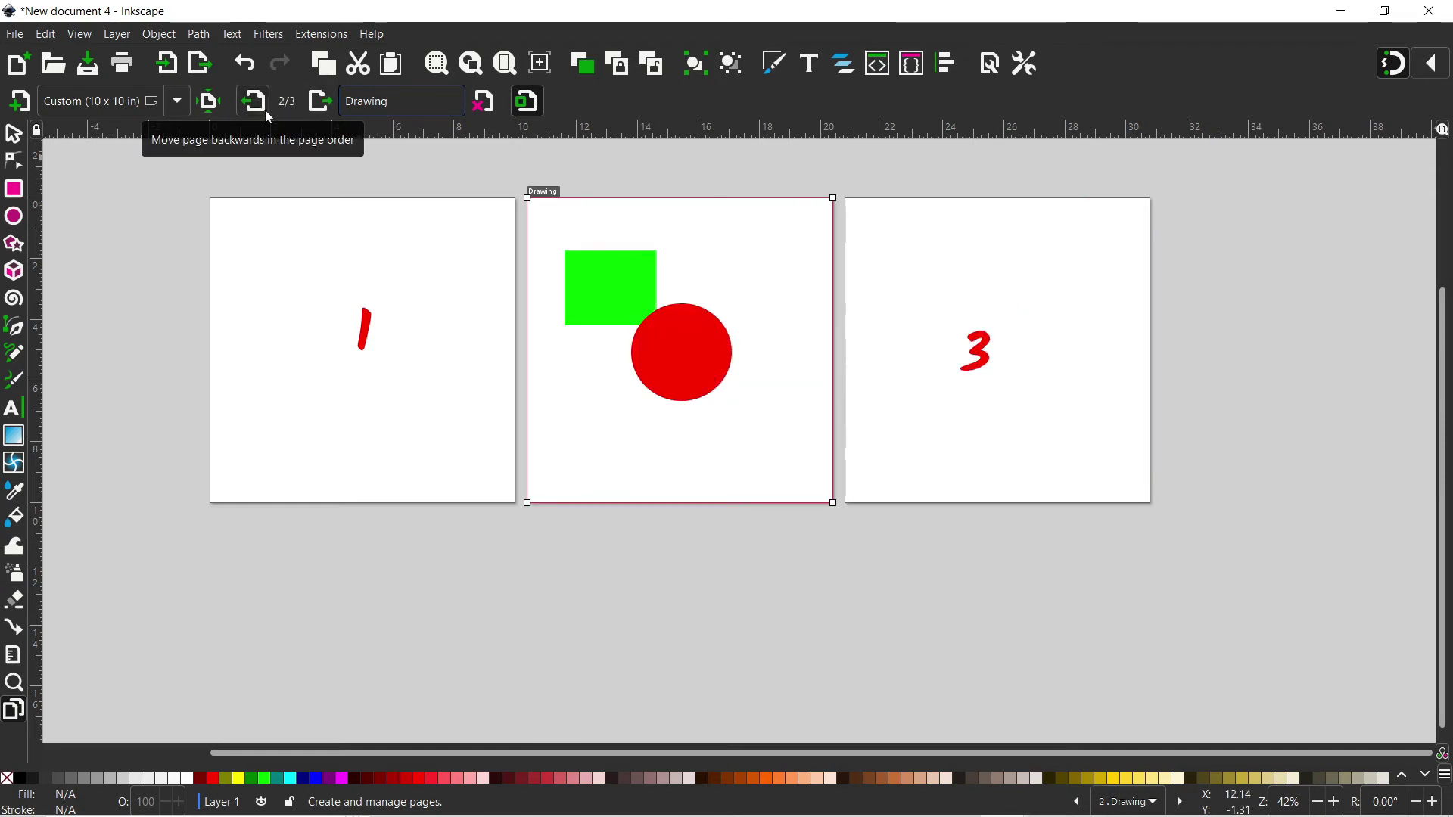
# Make page 1, then the Drawing page current, then jump to Page 1 from the page list
pyautogui.click(512, 203)
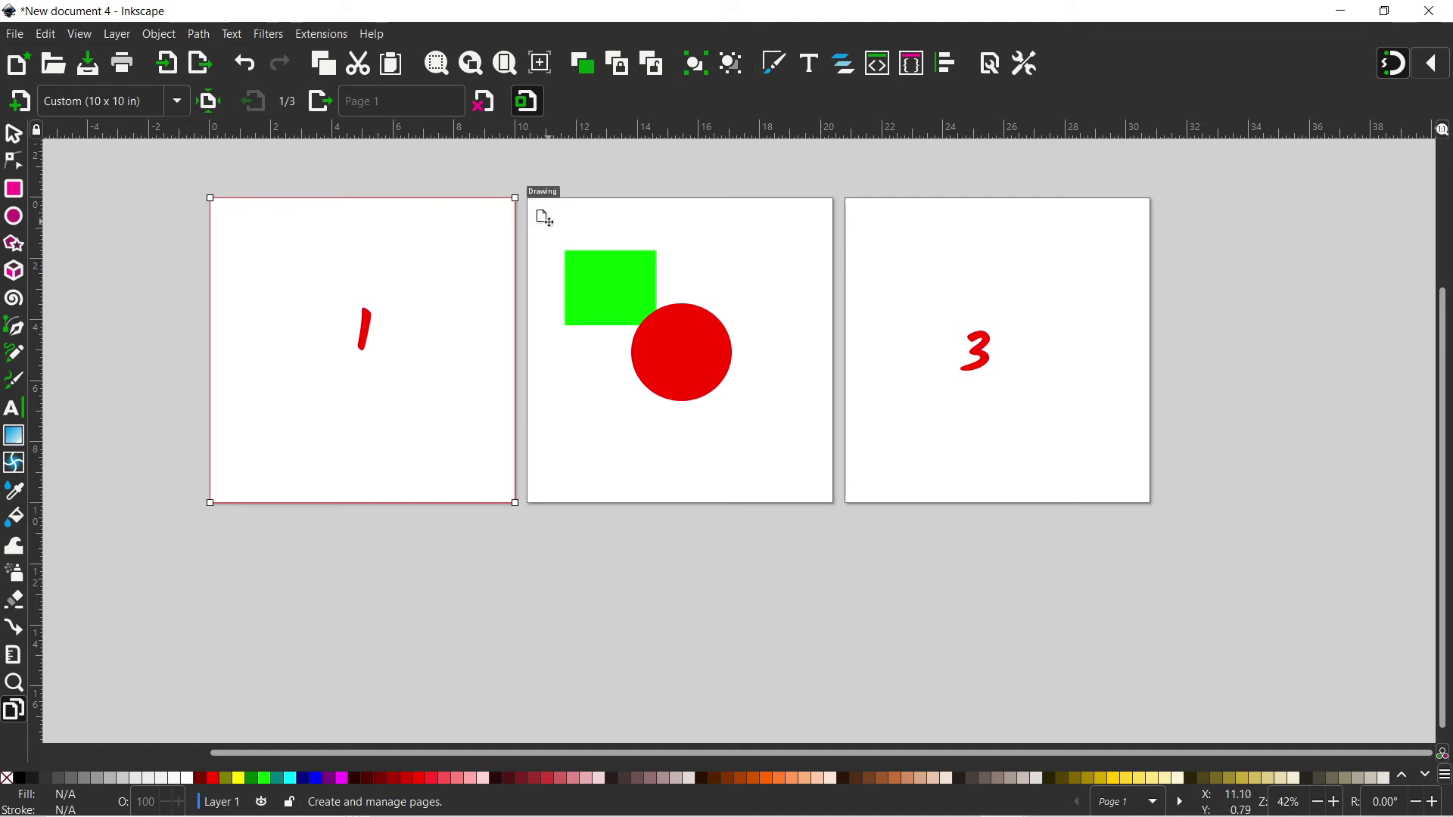
pyautogui.click(545, 219)
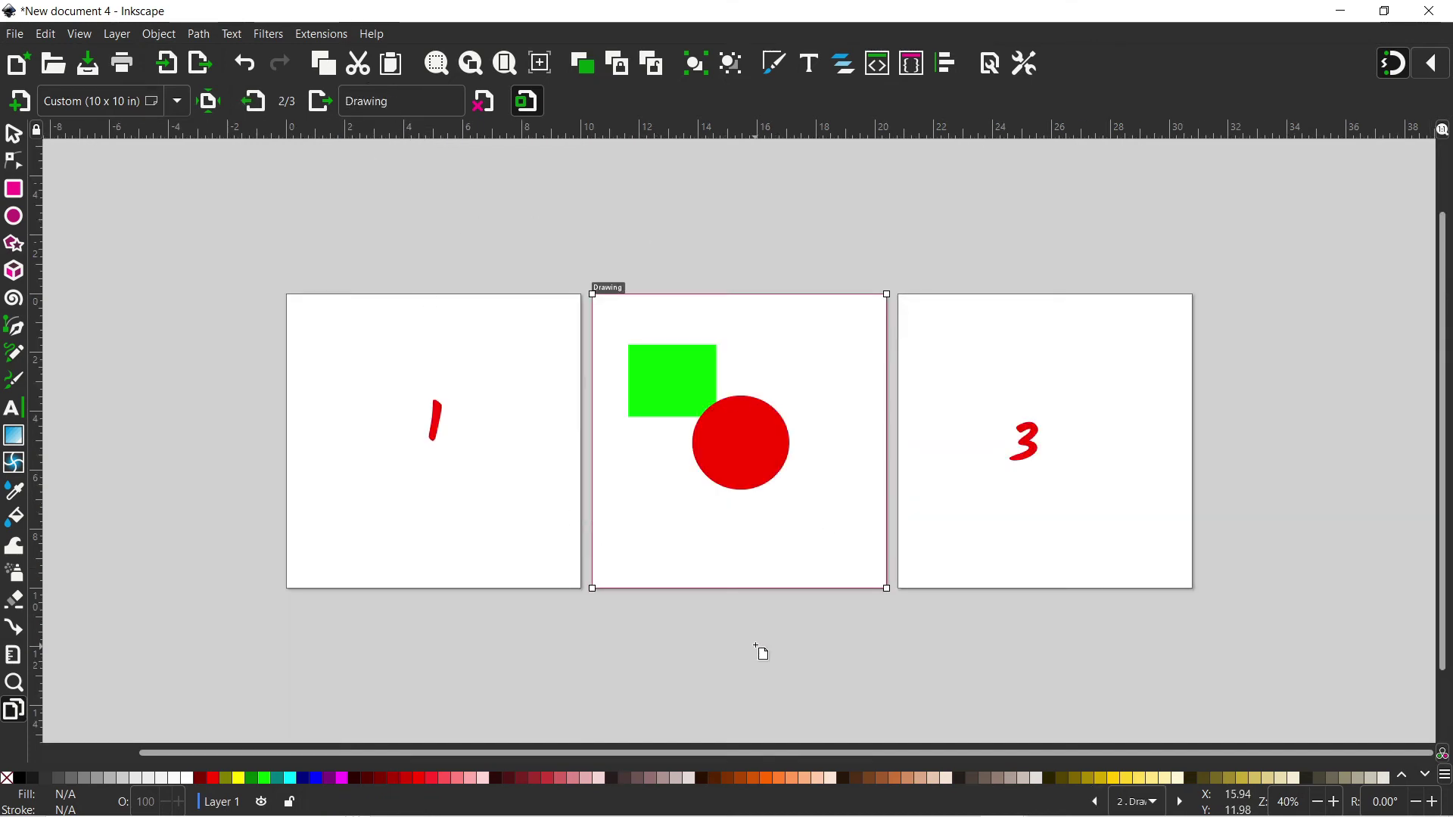
pyautogui.click(1154, 802)
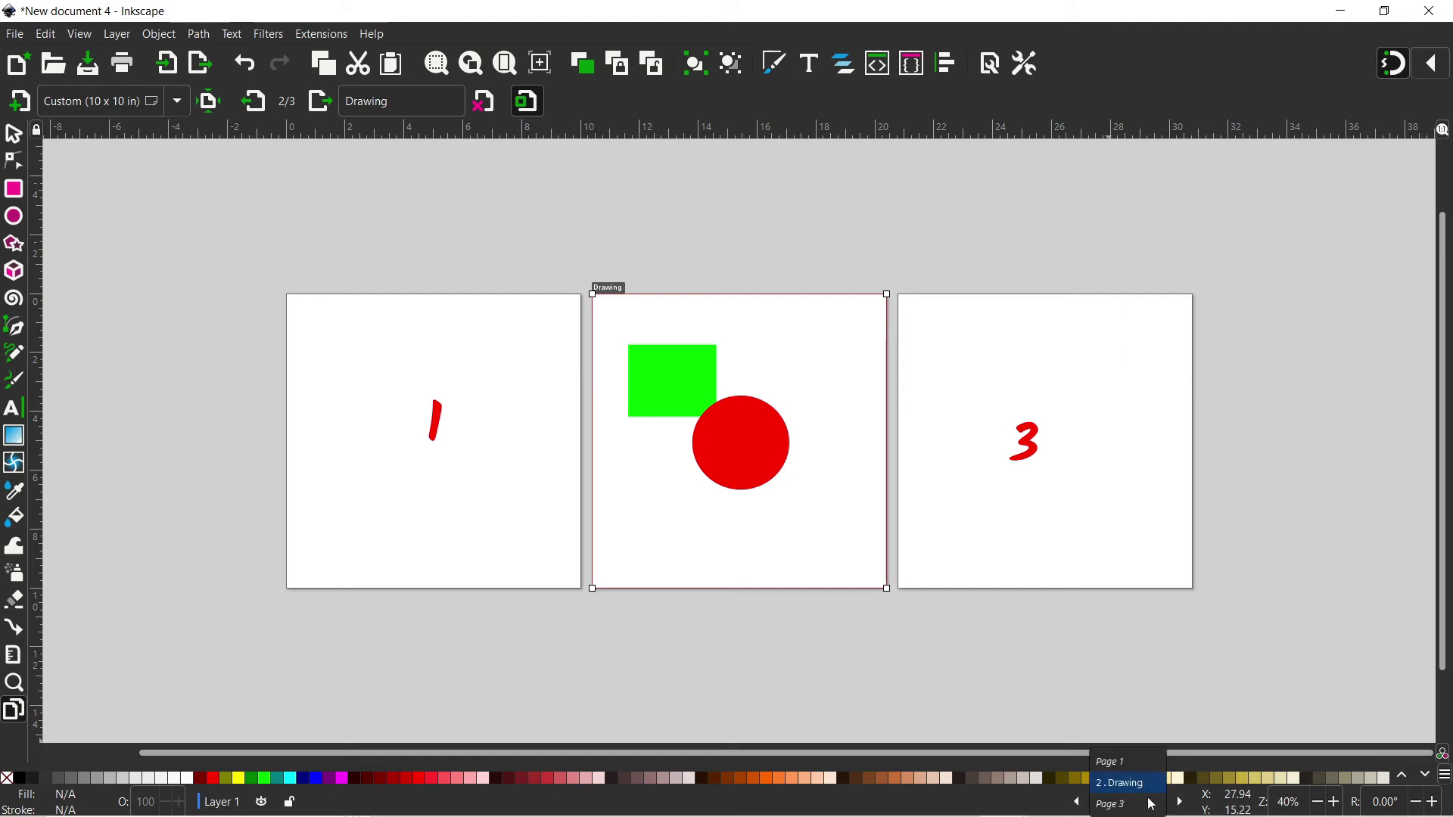
pyautogui.click(1118, 763)
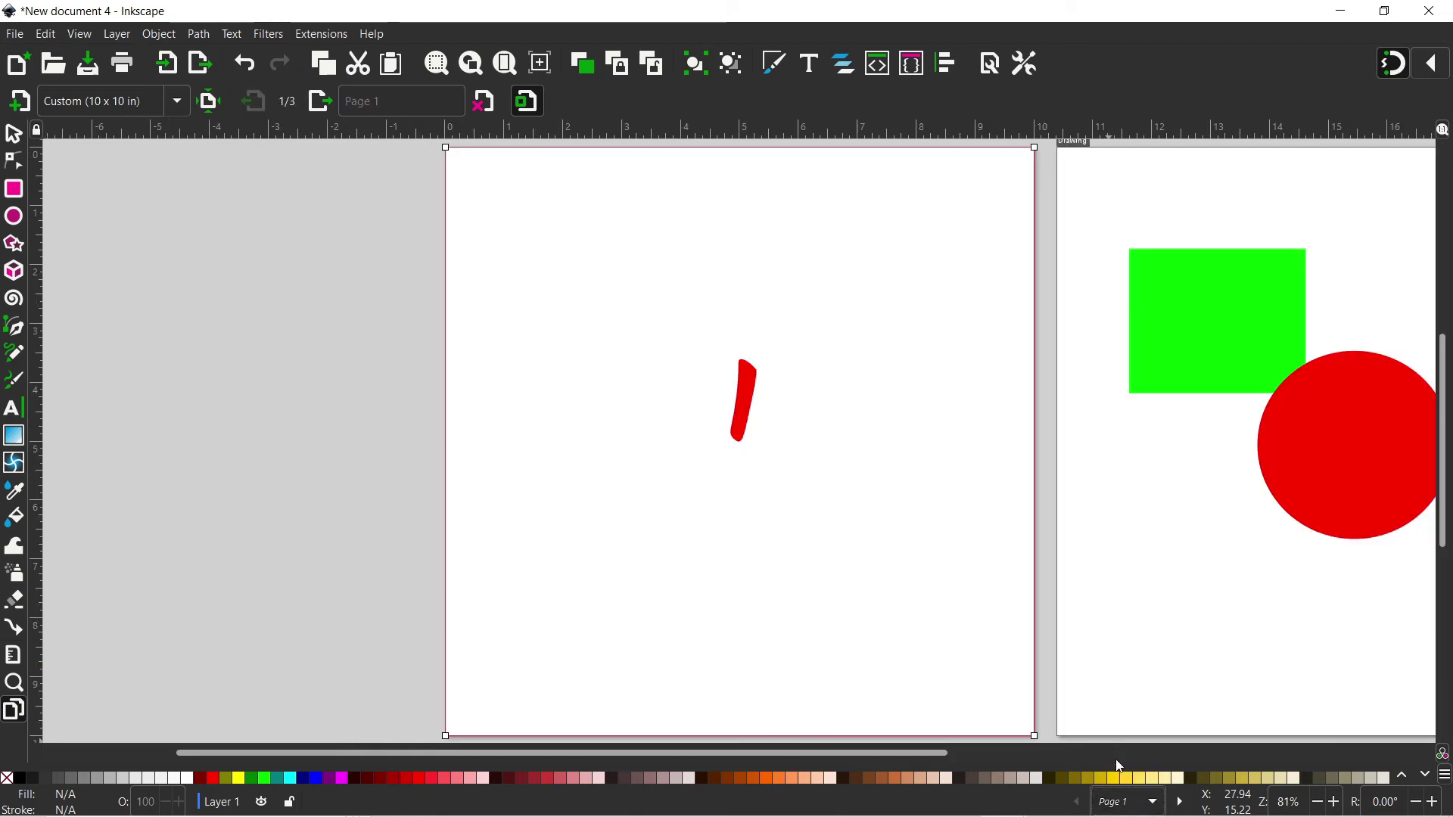
# Step forward to Page 3, back to Drawing, then return to Page 1 via the page list
pyautogui.click(1181, 802)
pyautogui.click(1181, 802)
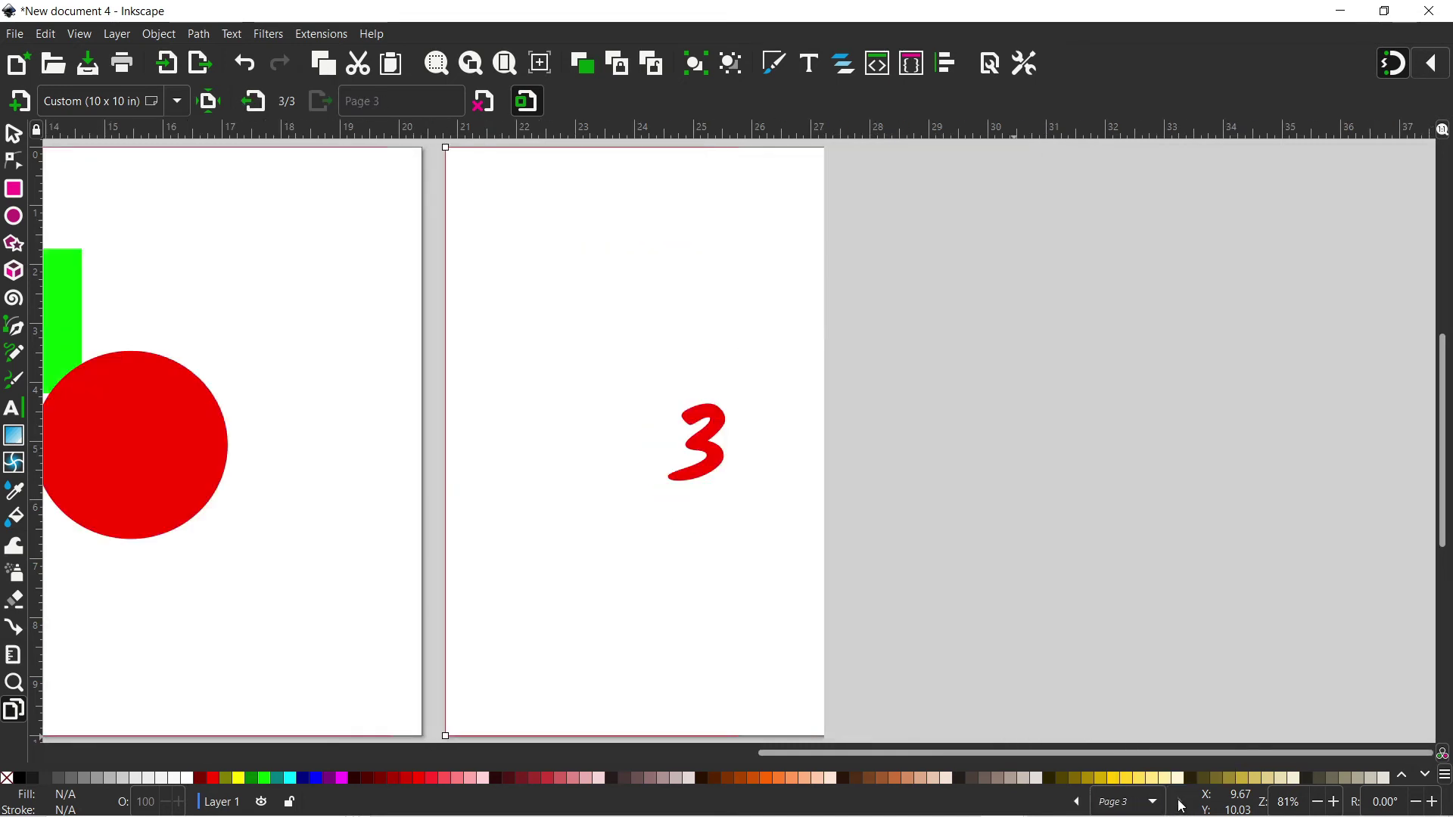
pyautogui.click(1075, 804)
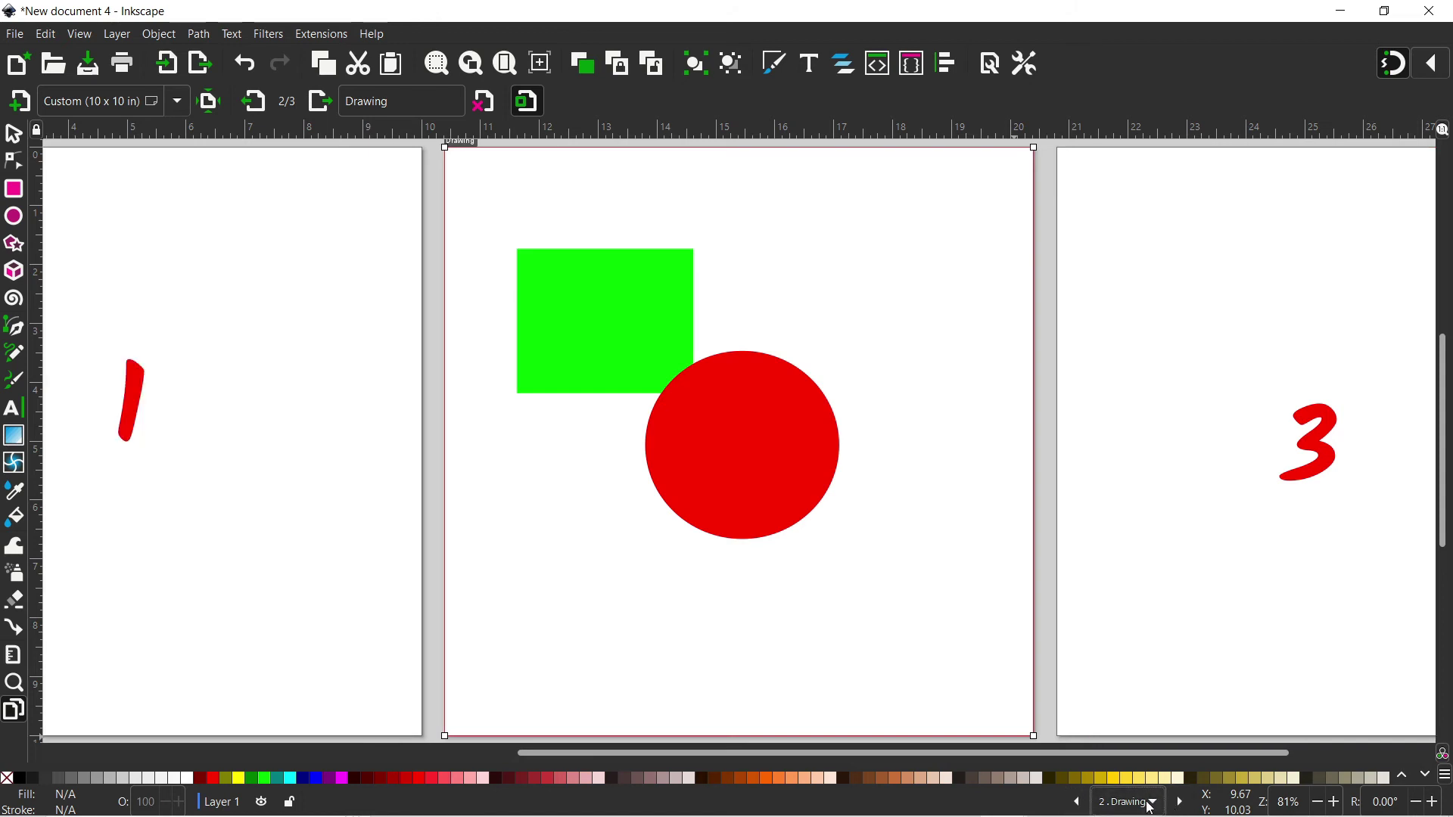
pyautogui.click(1151, 805)
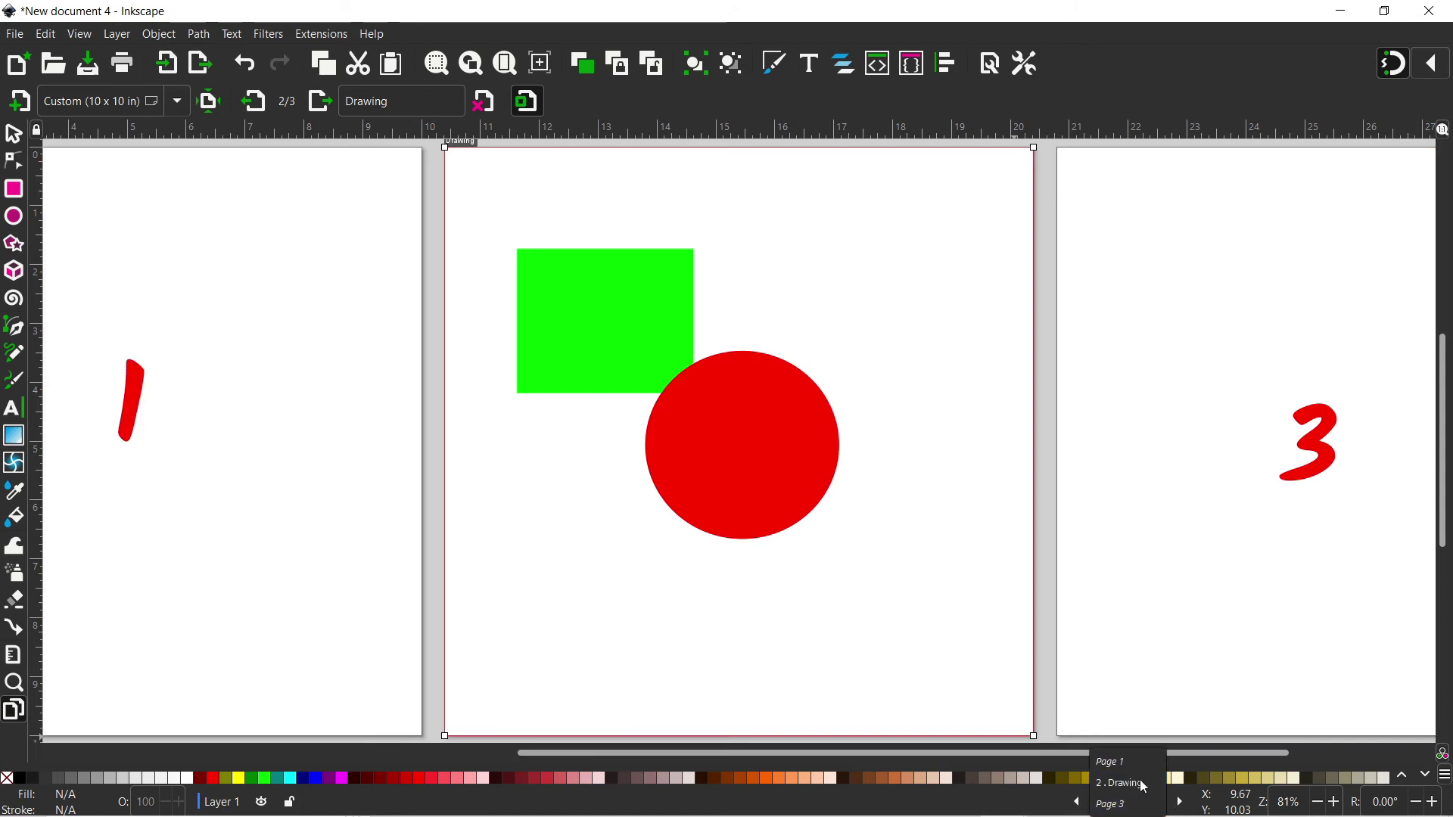
pyautogui.click(1127, 761)
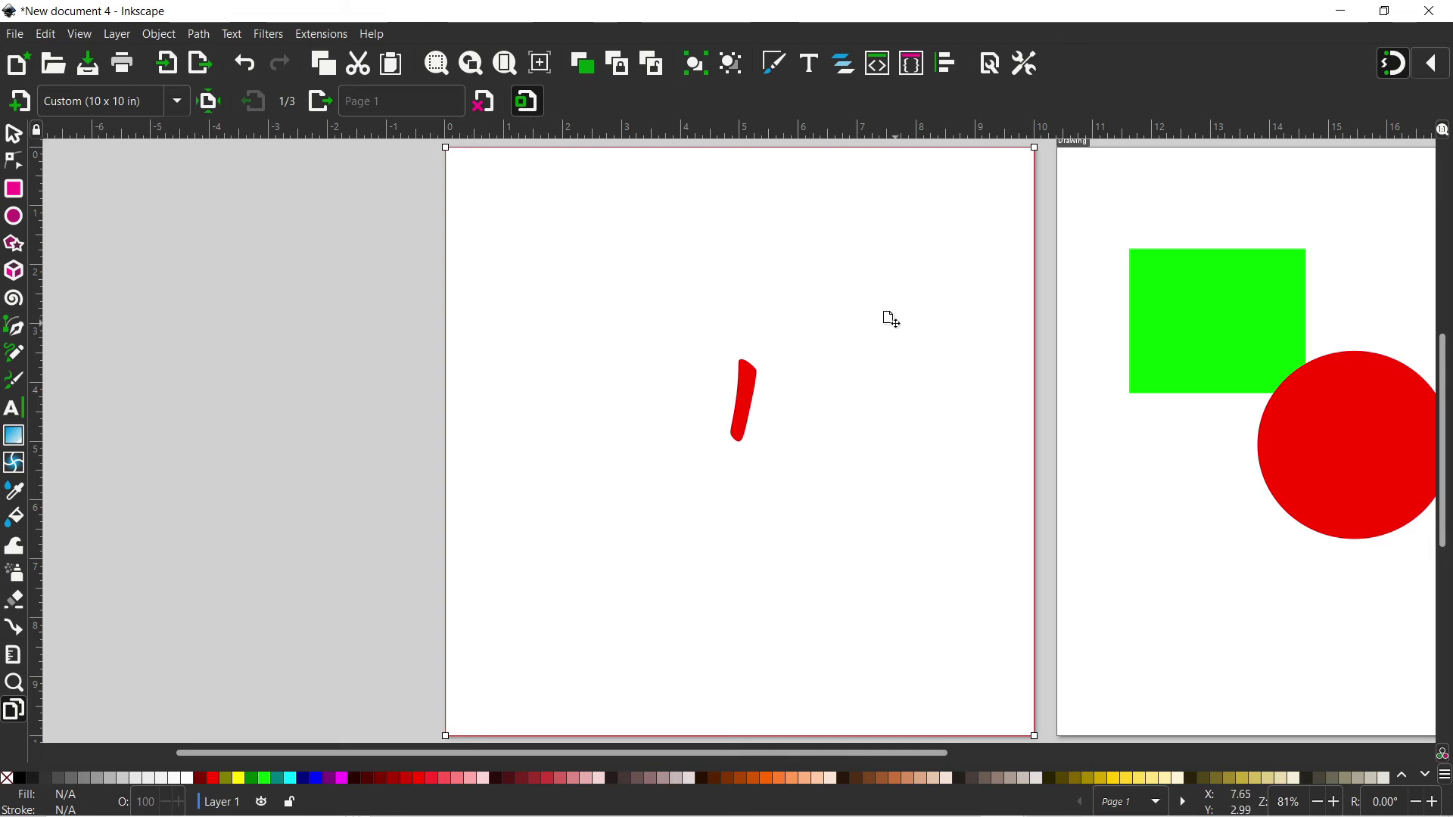
# Move the Drawing page around and back between pages 1 and 3, then turn on Move objects with page
pyautogui.moveTo(624, 330); pyautogui.dragTo(172, 321)
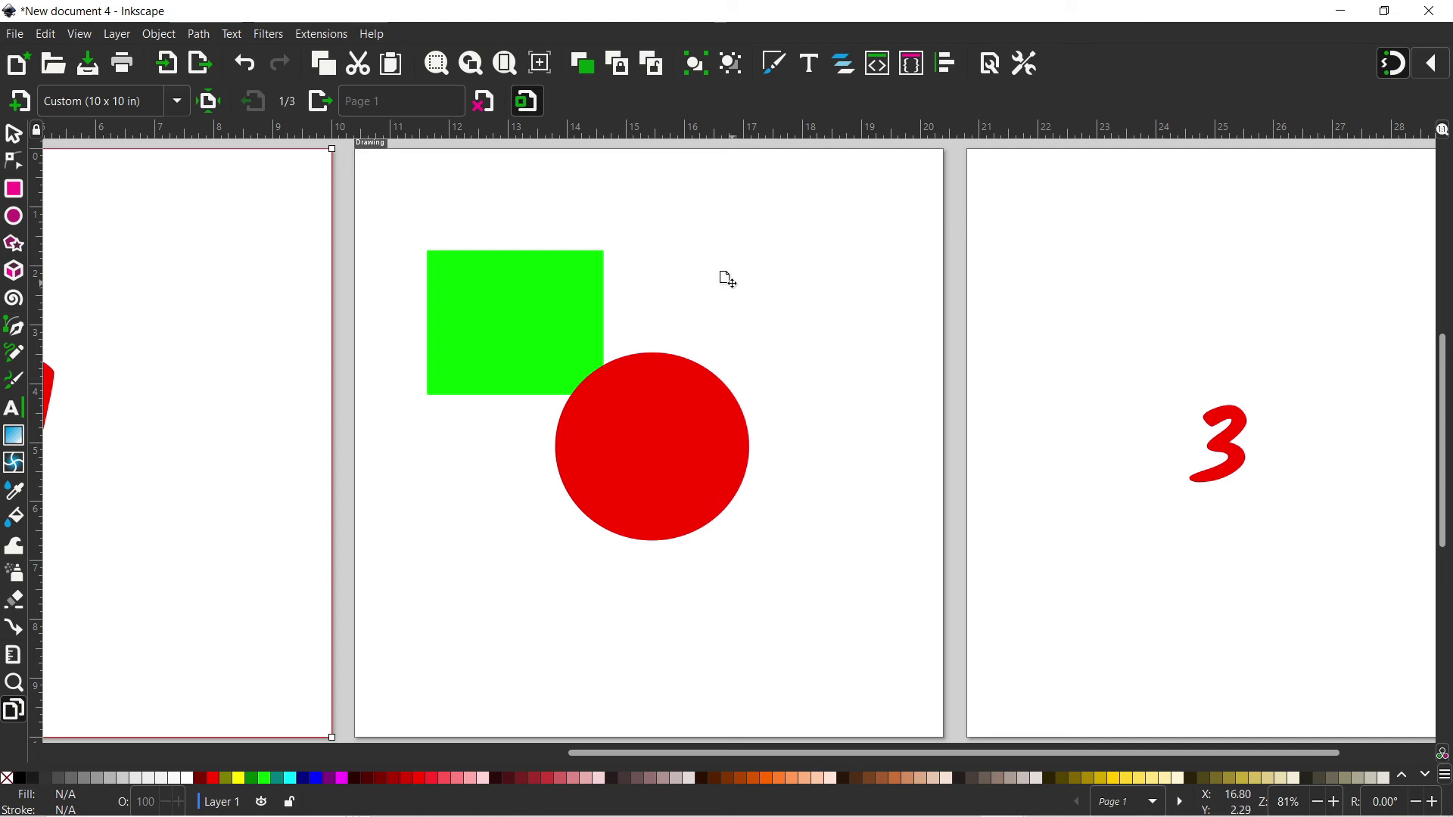
pyautogui.moveTo(730, 280)
pyautogui.mouseDown()
pyautogui.moveTo(809, 337)
pyautogui.moveTo(842, 336)
pyautogui.moveTo(703, 317)
pyautogui.moveTo(782, 350)
pyautogui.mouseUp()
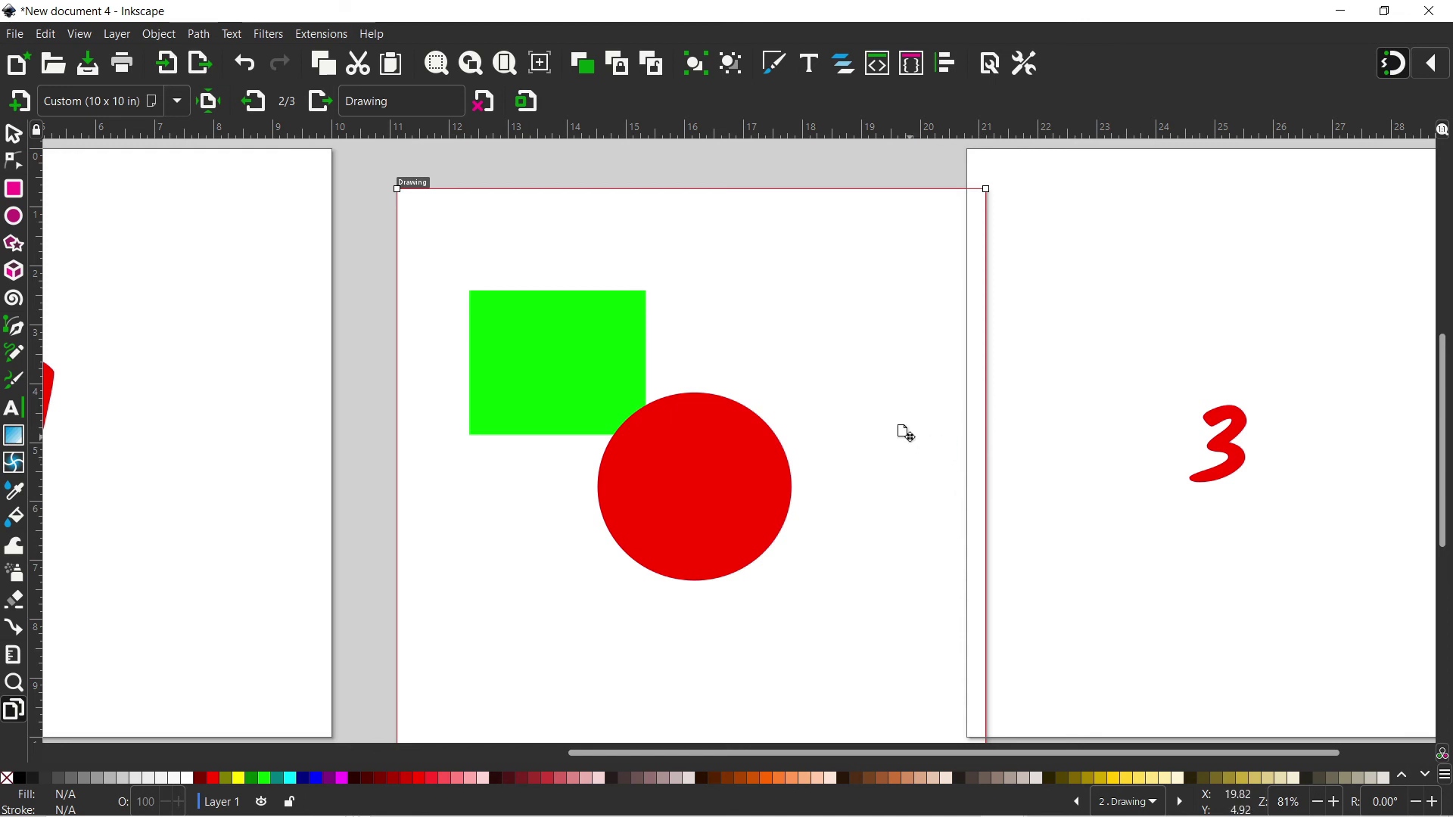
pyautogui.moveTo(905, 433); pyautogui.dragTo(1173, 428)
pyautogui.moveTo(1167, 365); pyautogui.dragTo(790, 291)
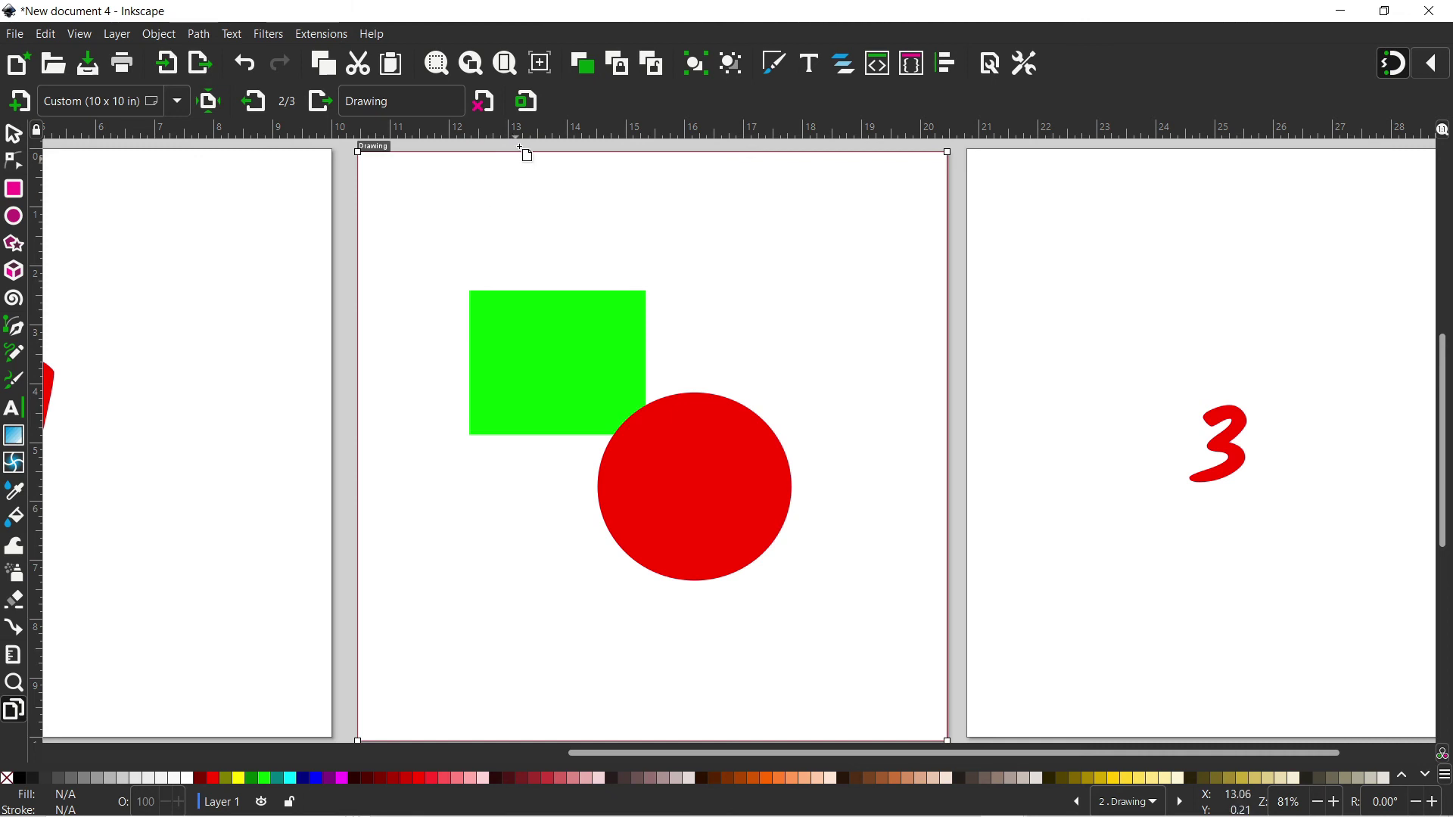
pyautogui.click(528, 102)
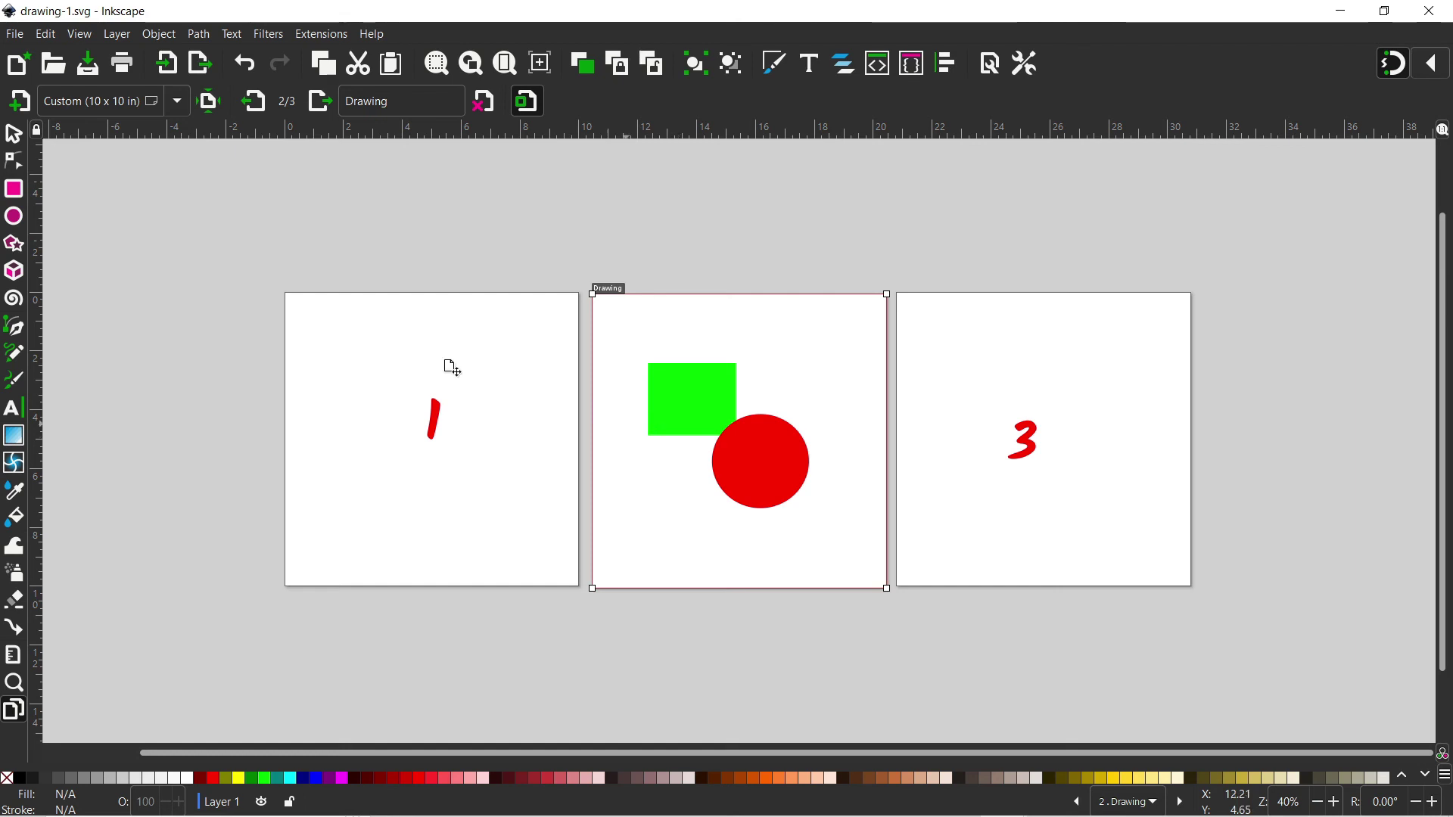
# Save the document to the Desktop as drawing-1.svg with Save As
pyautogui.click(15, 34)
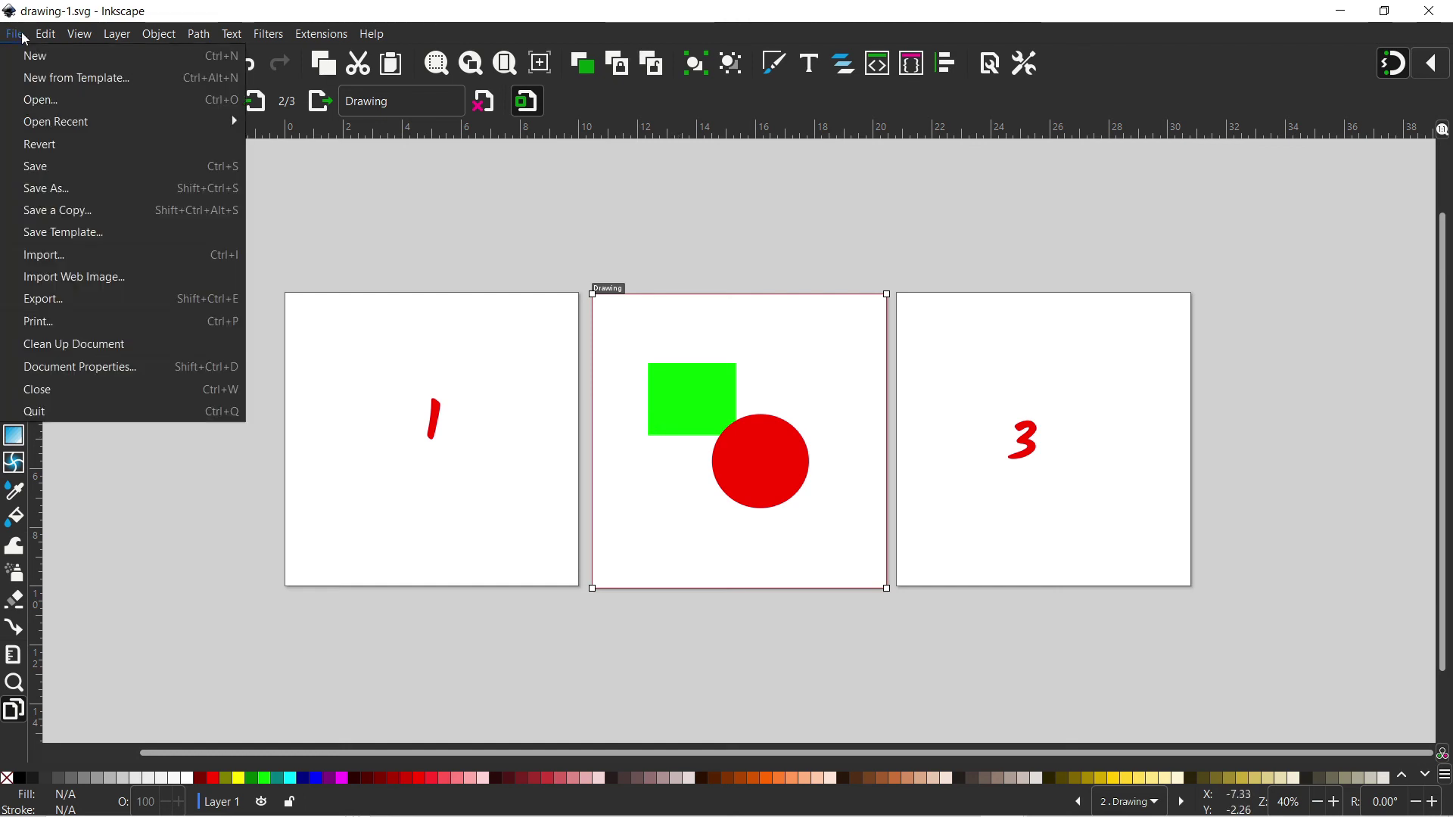
pyautogui.click(49, 189)
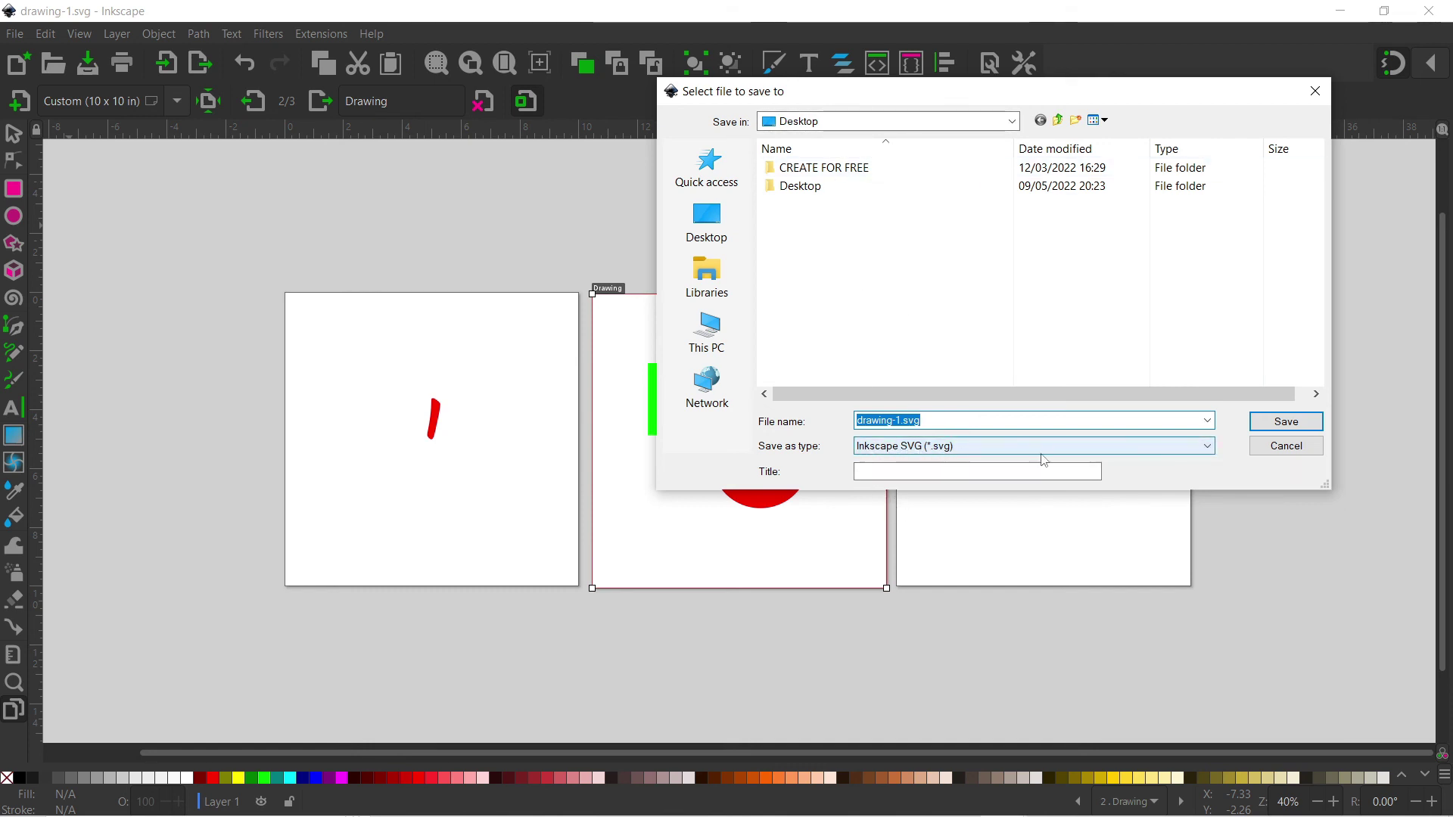
pyautogui.click(1286, 422)
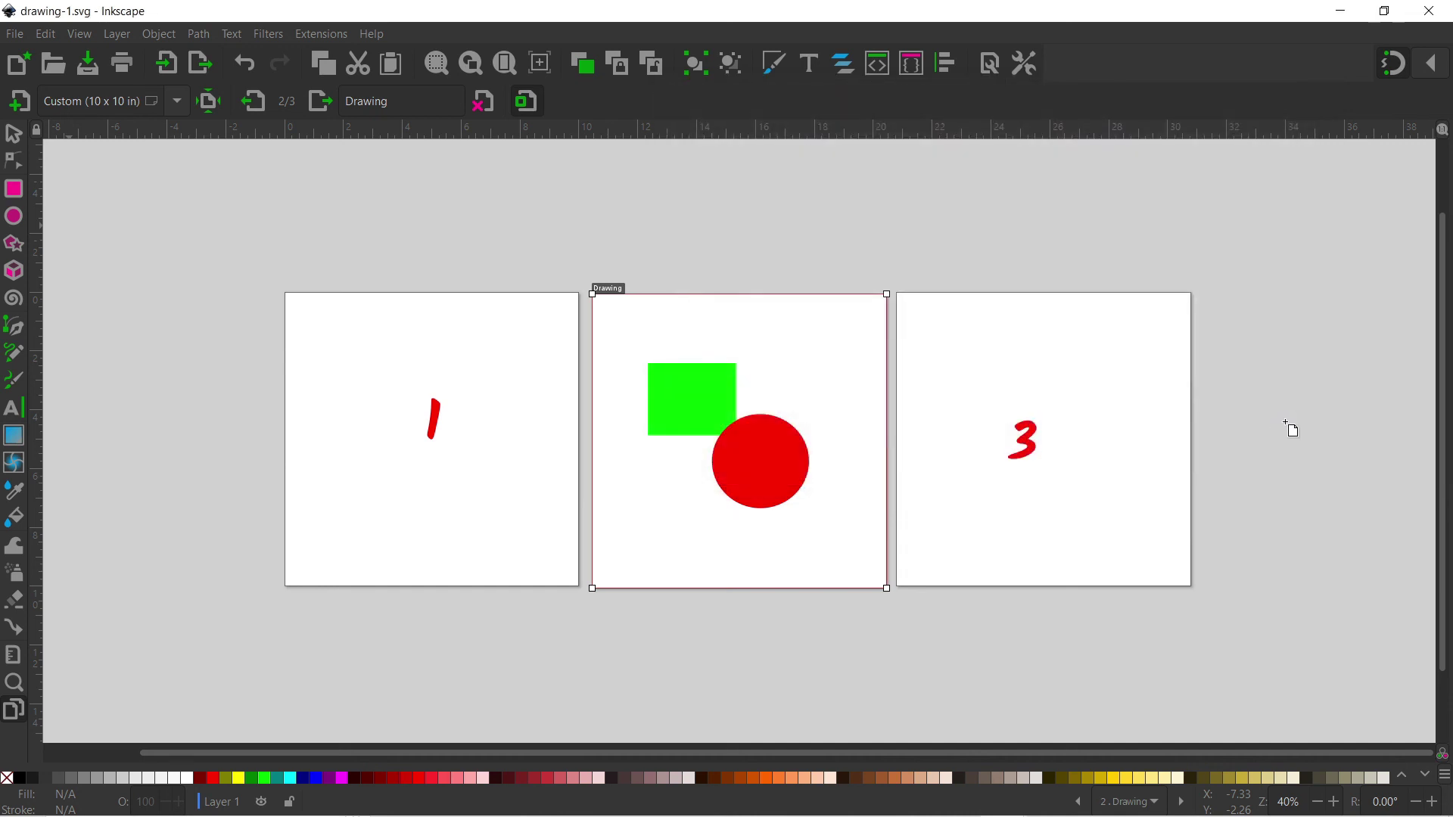
# Save a PDF copy named drawing-1.pdf, accepting the default PDF options
pyautogui.click(14, 34)
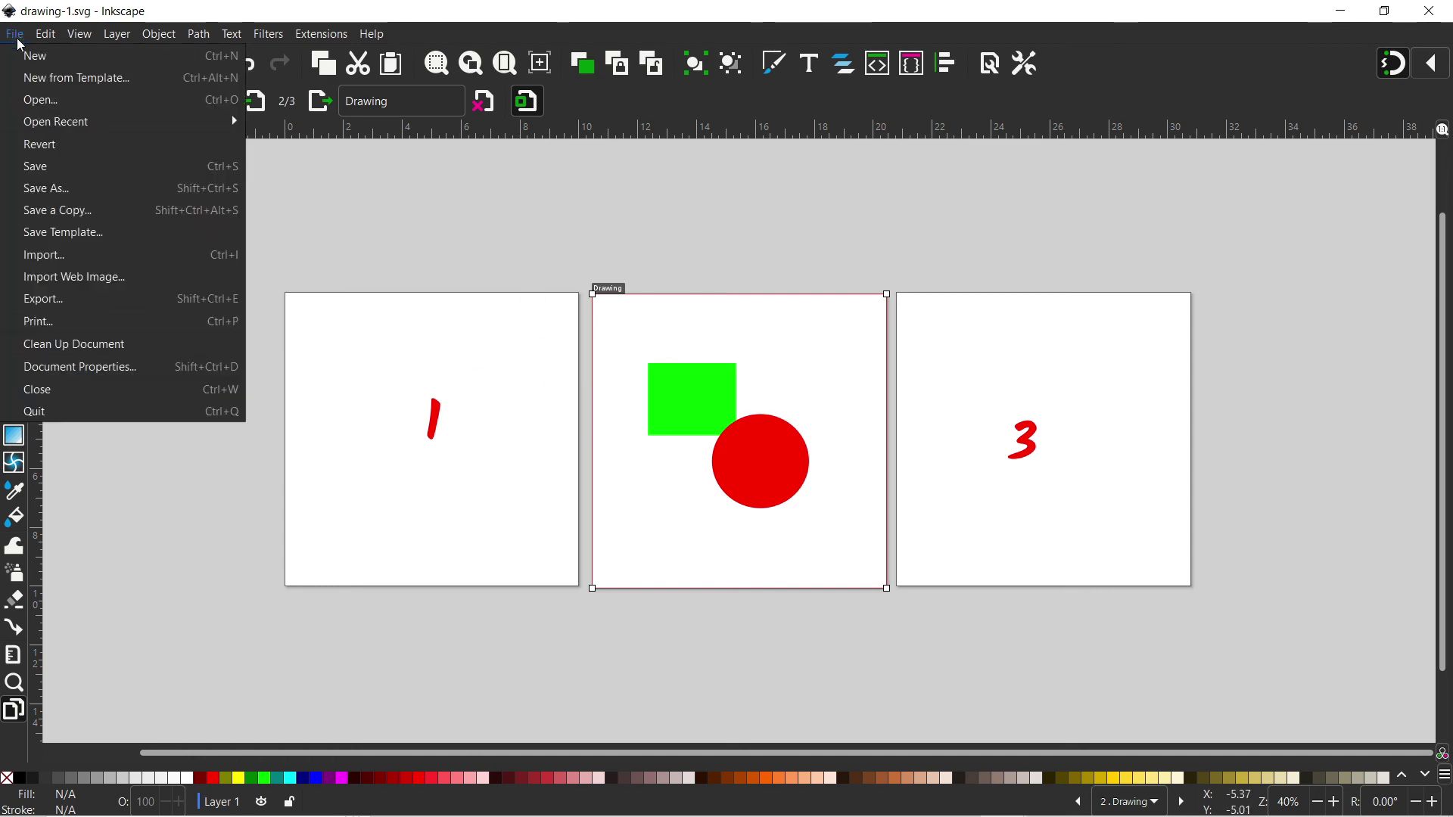
pyautogui.click(61, 212)
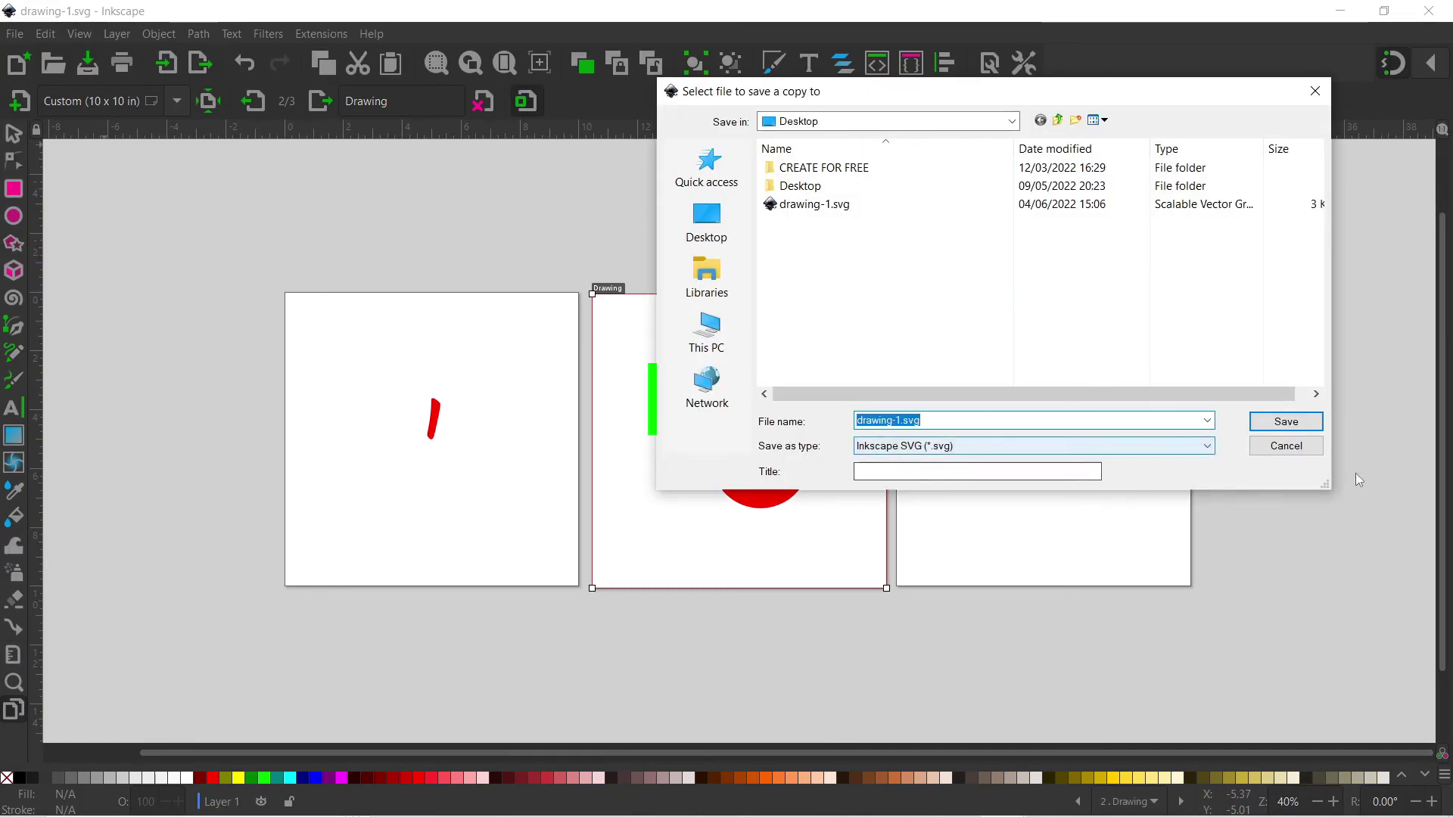
pyautogui.click(1208, 446)
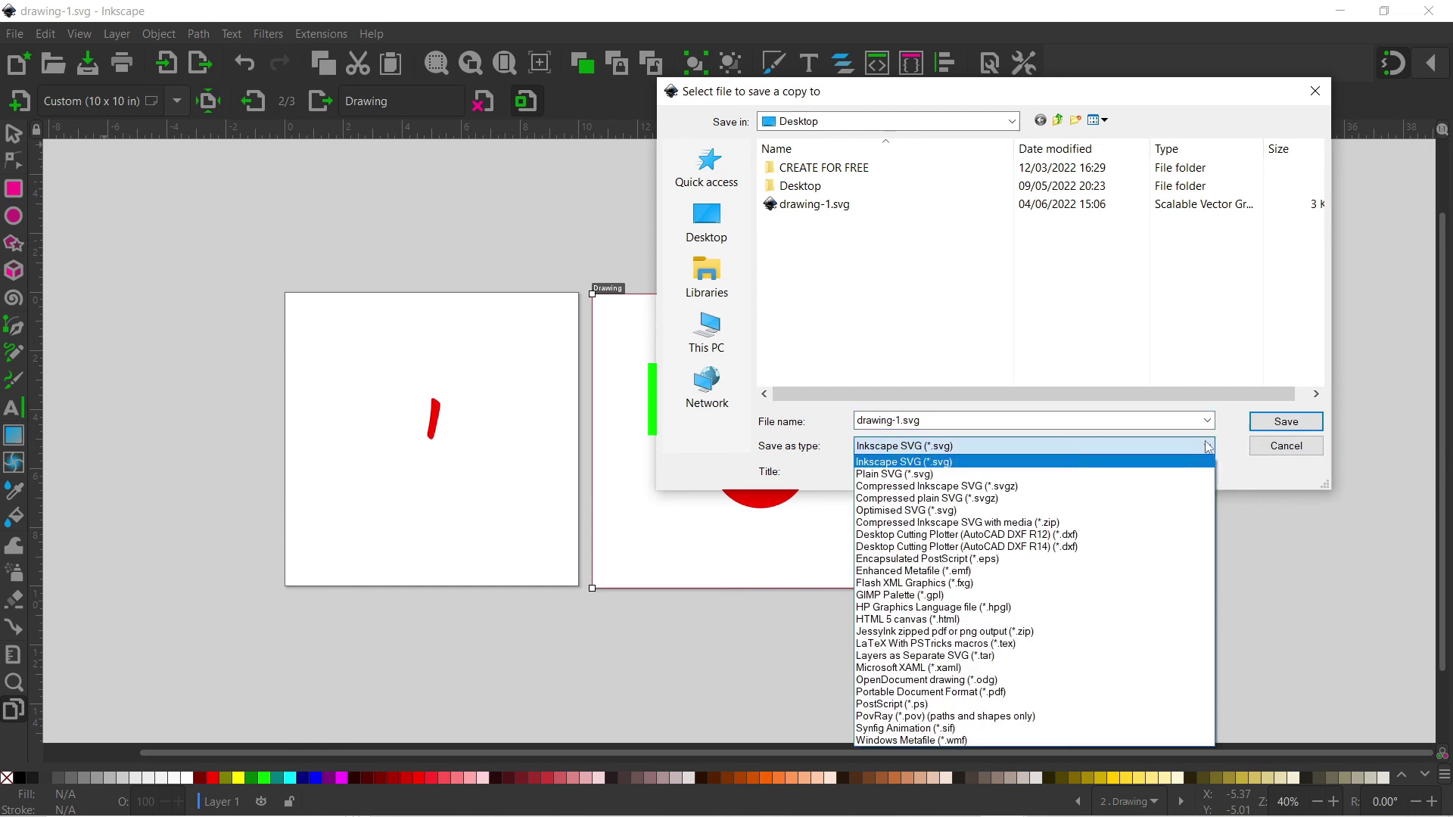
pyautogui.click(917, 693)
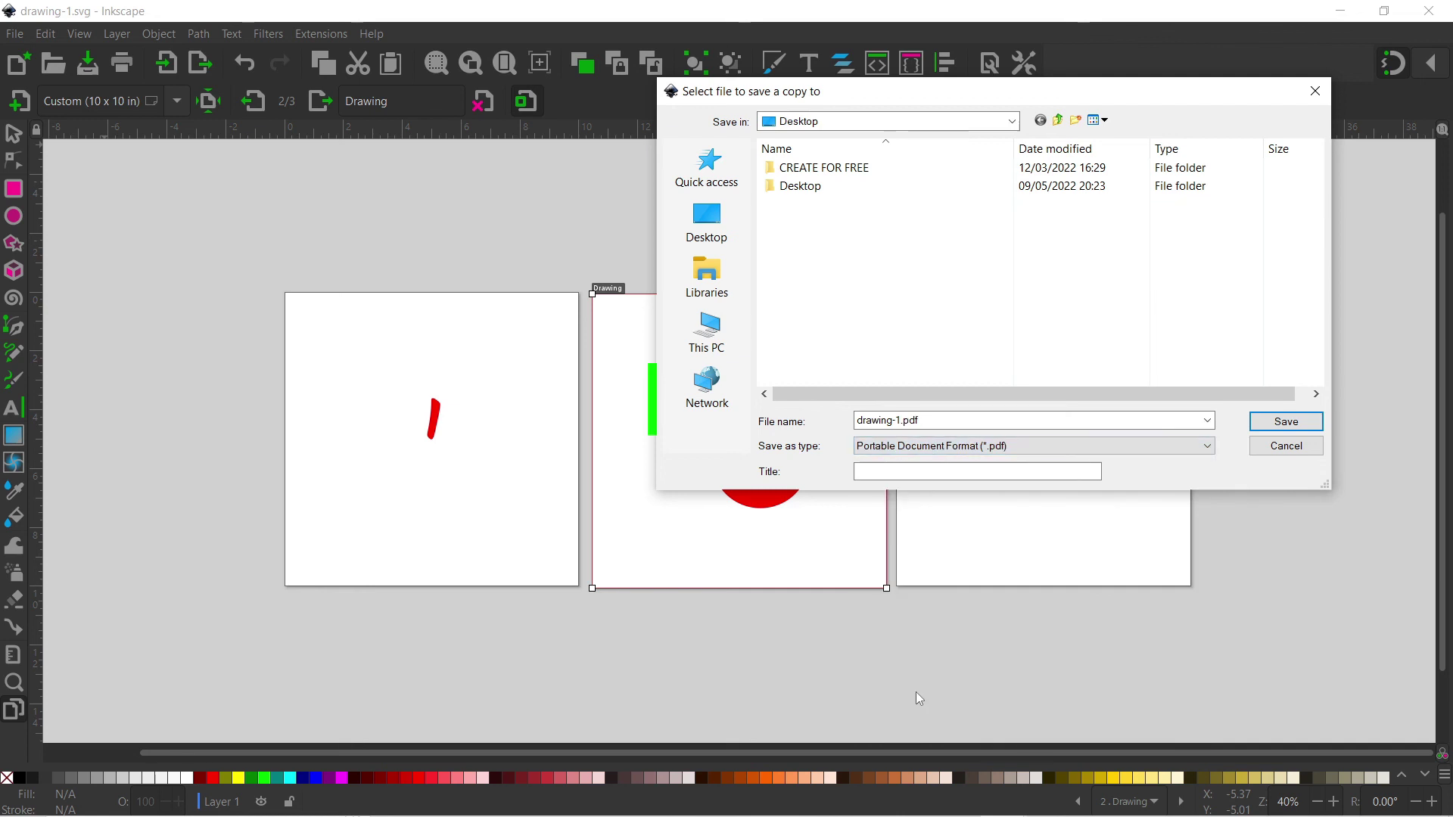
pyautogui.click(1290, 421)
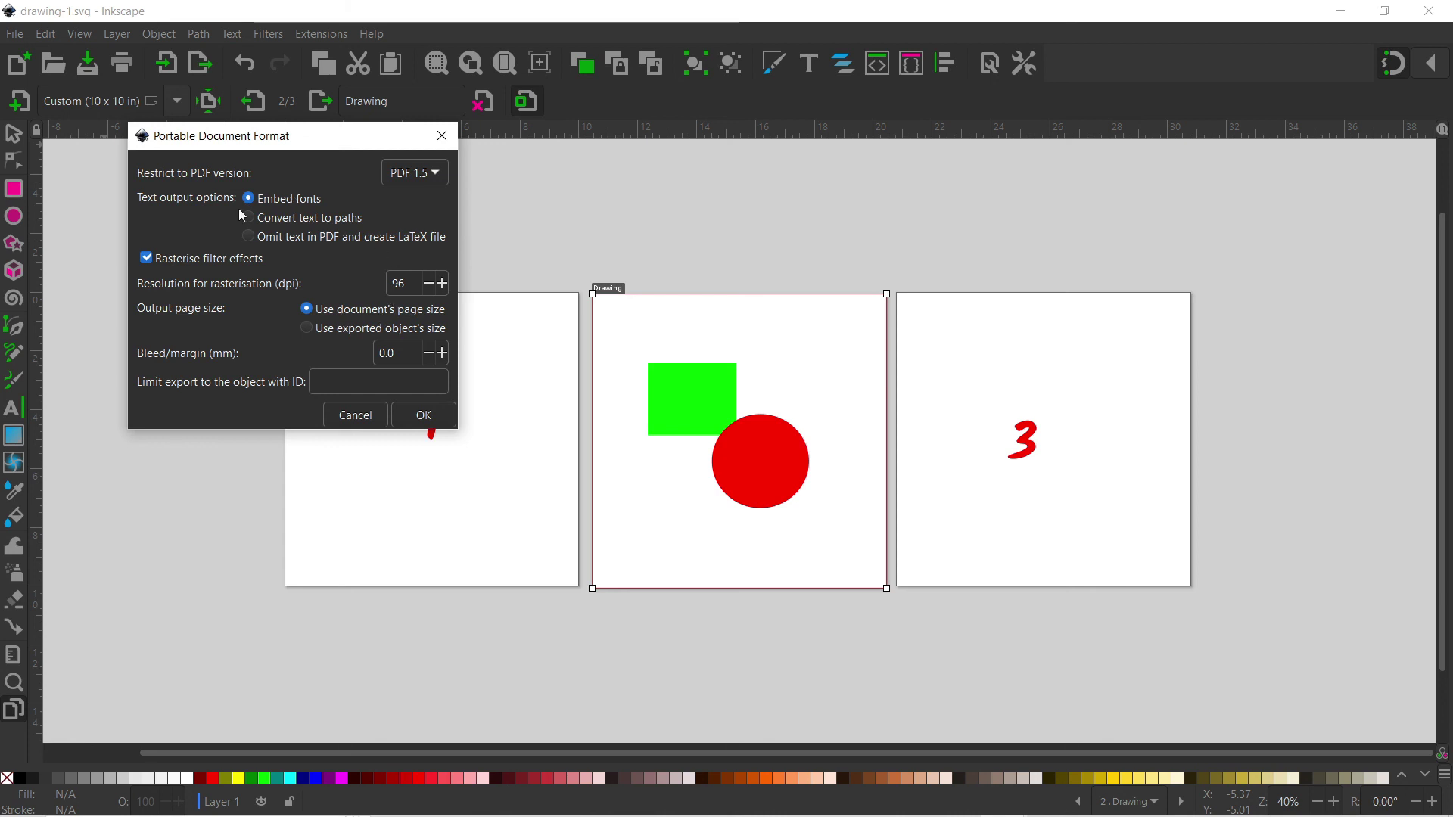
pyautogui.click(424, 419)
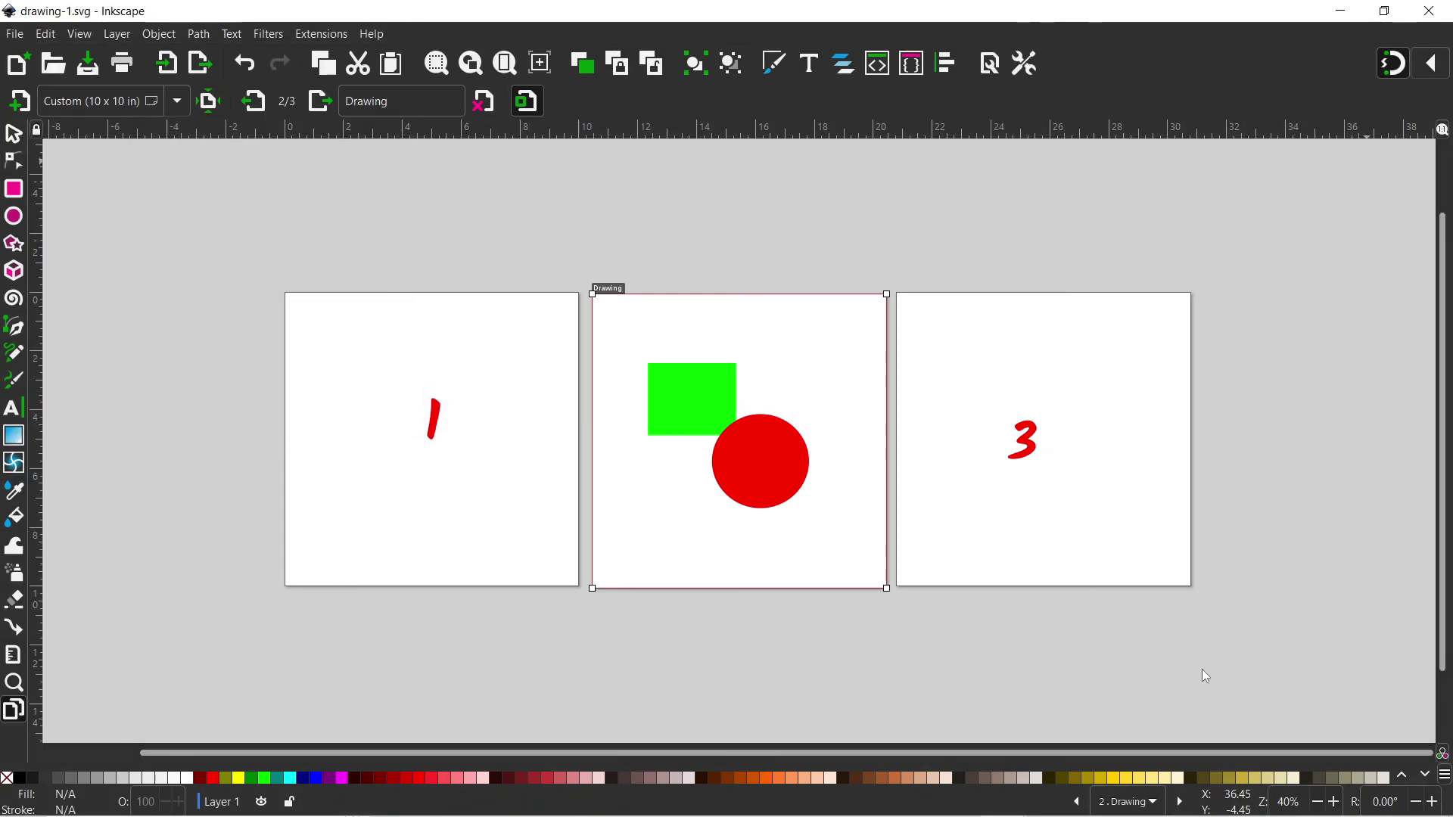
# Minimize Inkscape and open drawing-1.pdf from the Desktop in the browser
pyautogui.click(1348, 17)
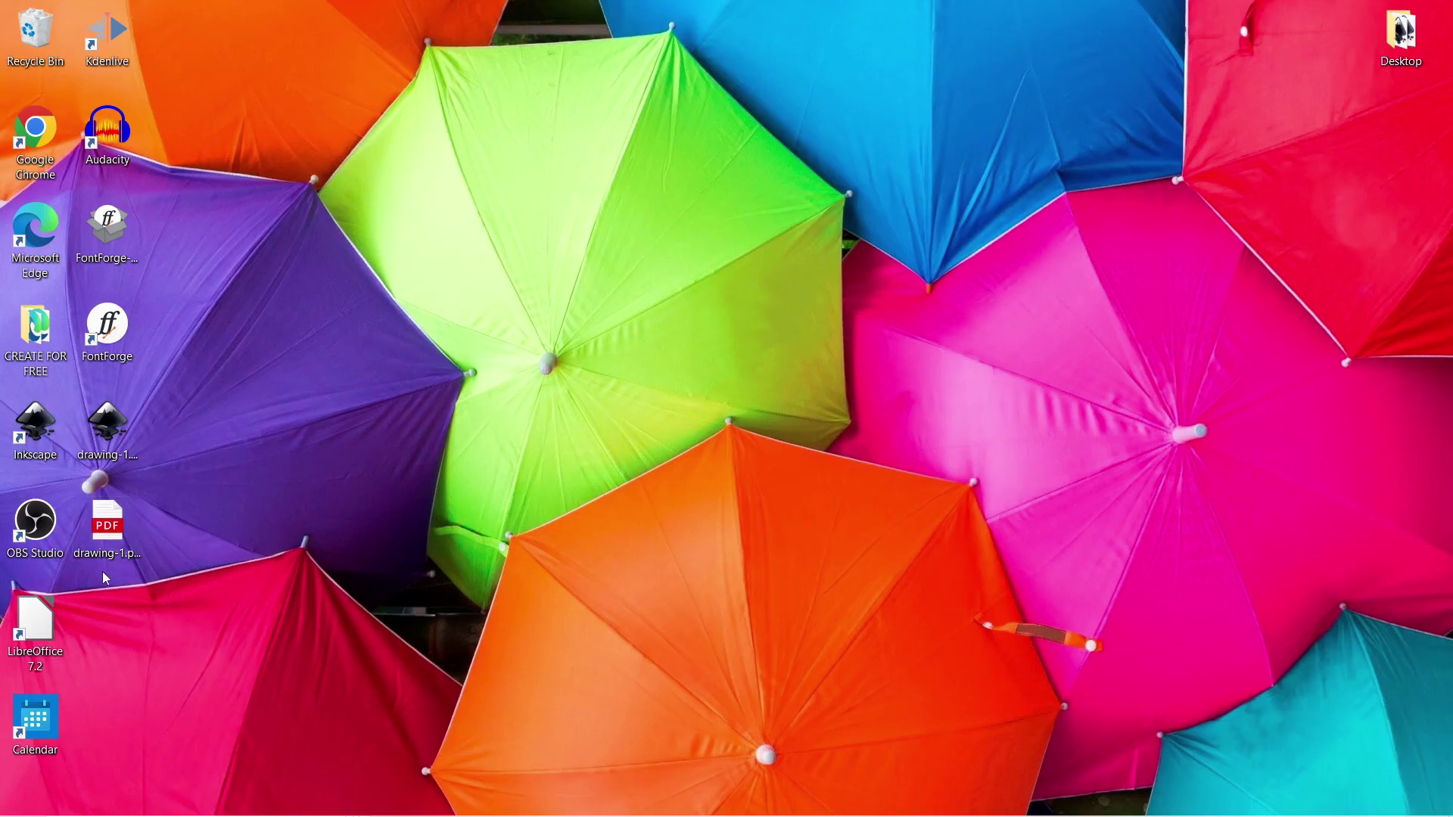
pyautogui.click(105, 521)
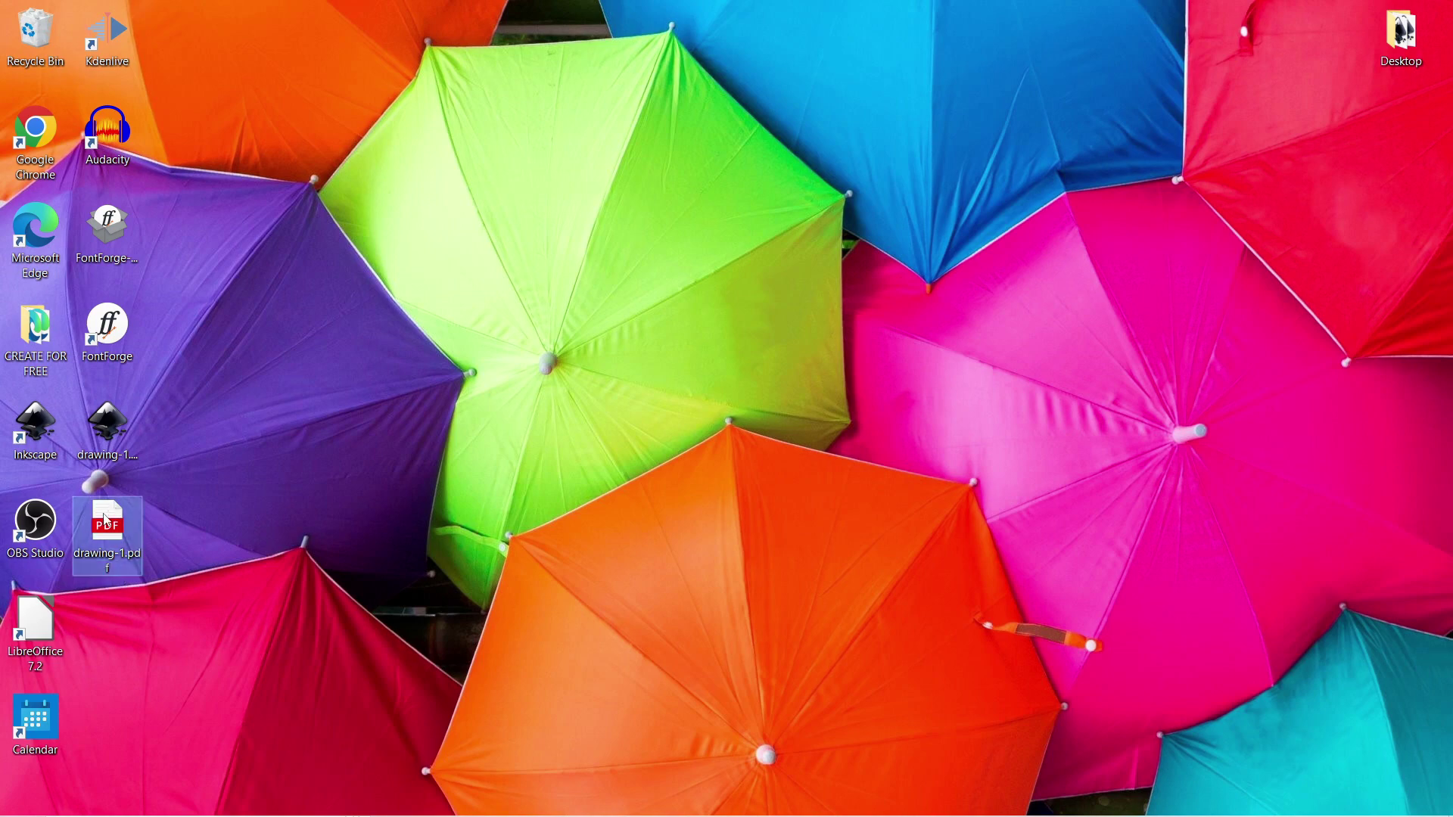
pyautogui.doubleClick(106, 521)
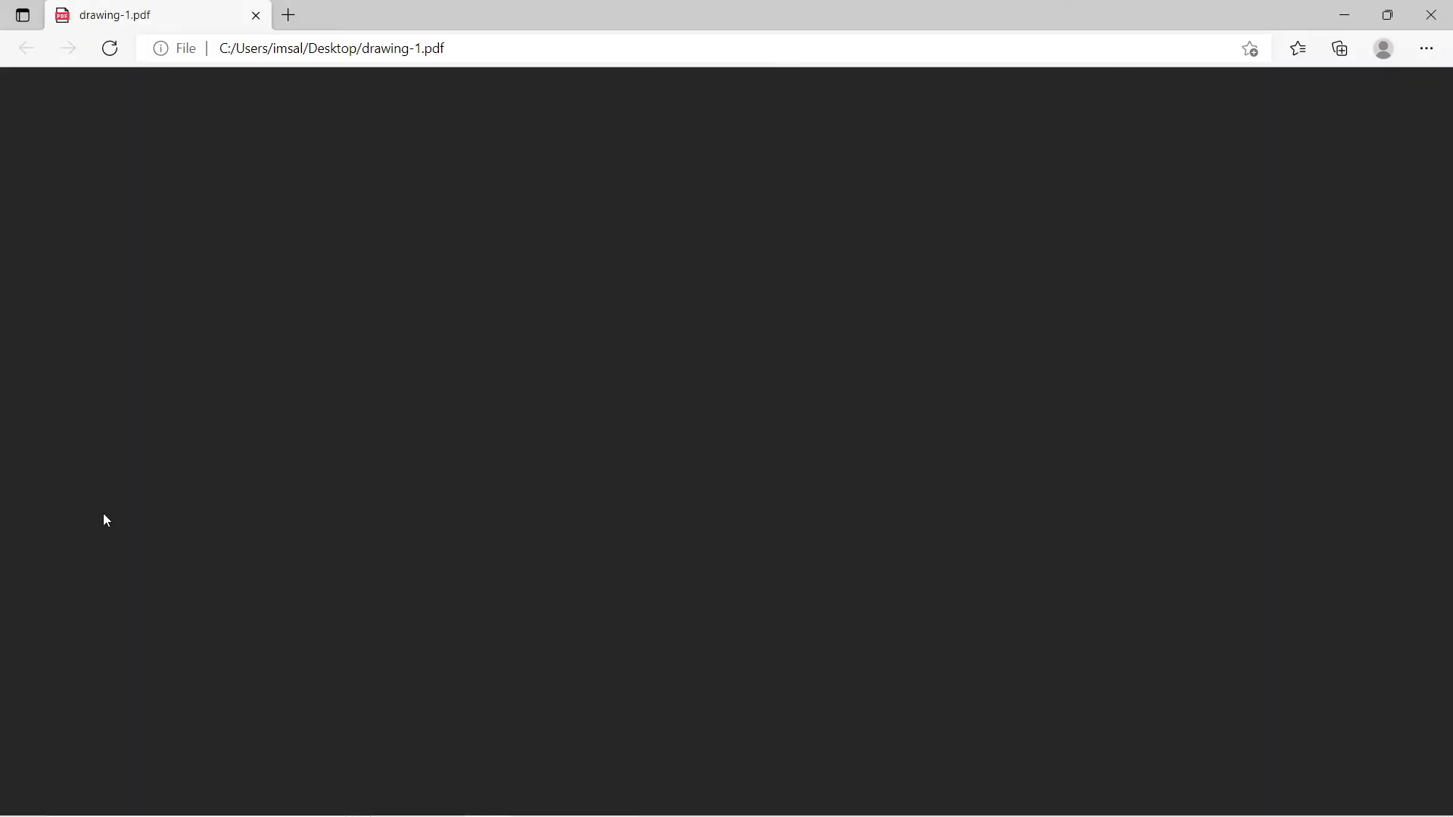